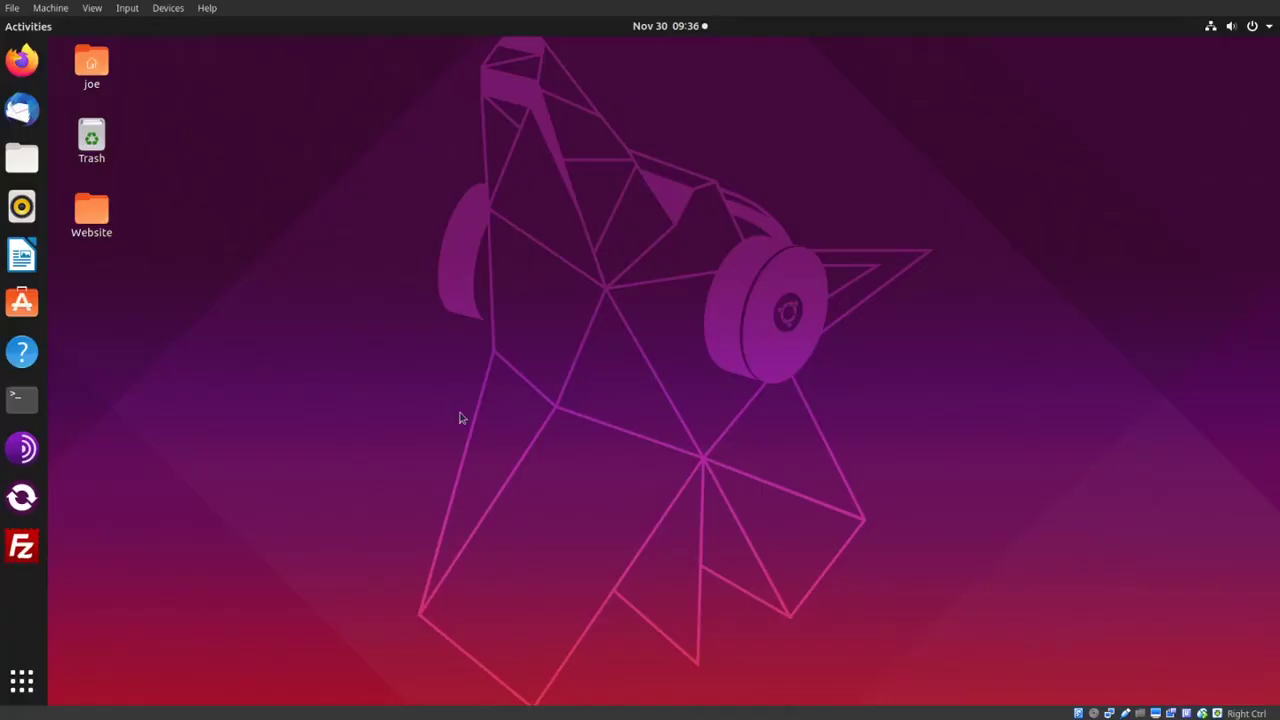
# Open a terminal and run "sudo apt update && sudo apt -y upgrade", authorising it with the sudo password.
pyautogui.click(22, 400)
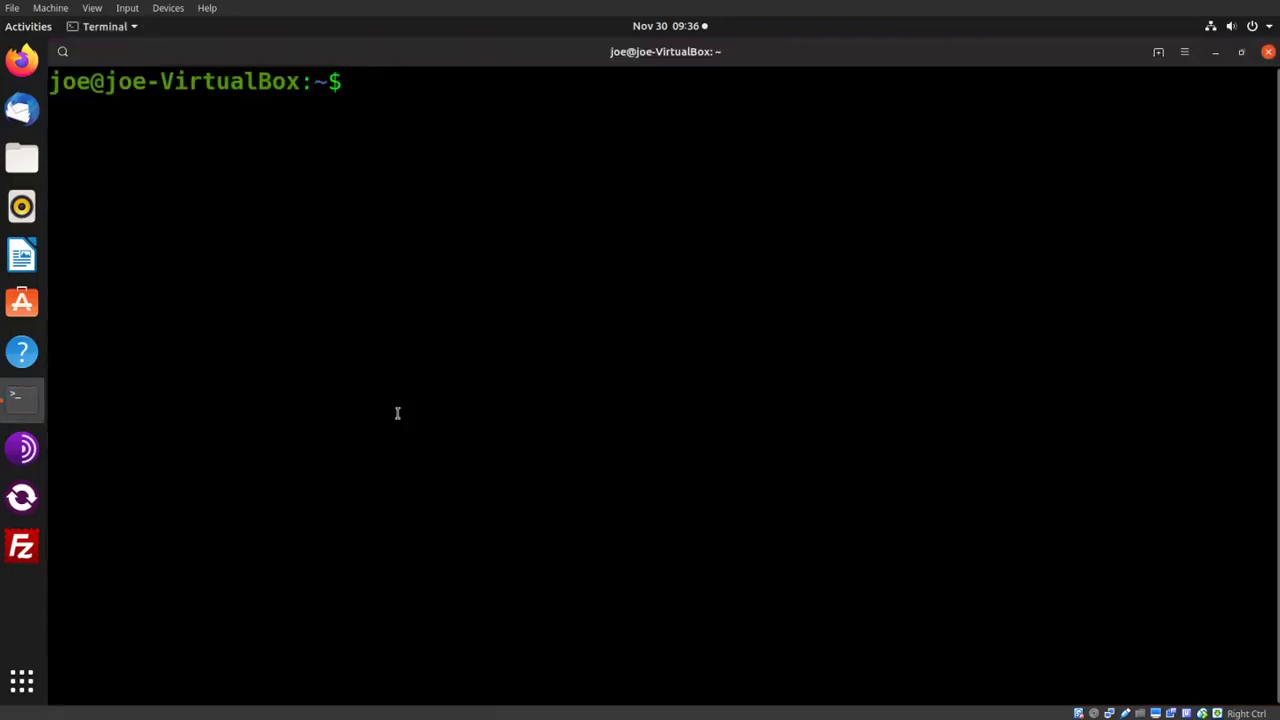
pyautogui.write('sudo ')
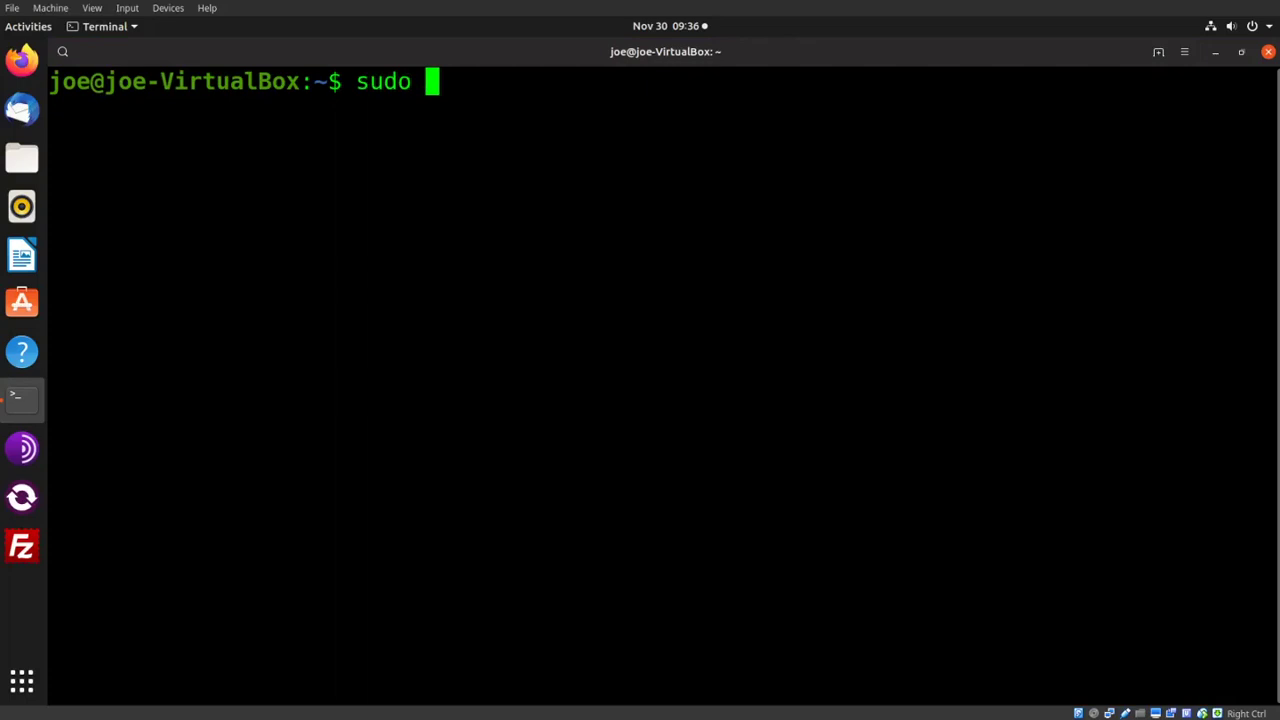
pyautogui.write('apt up')
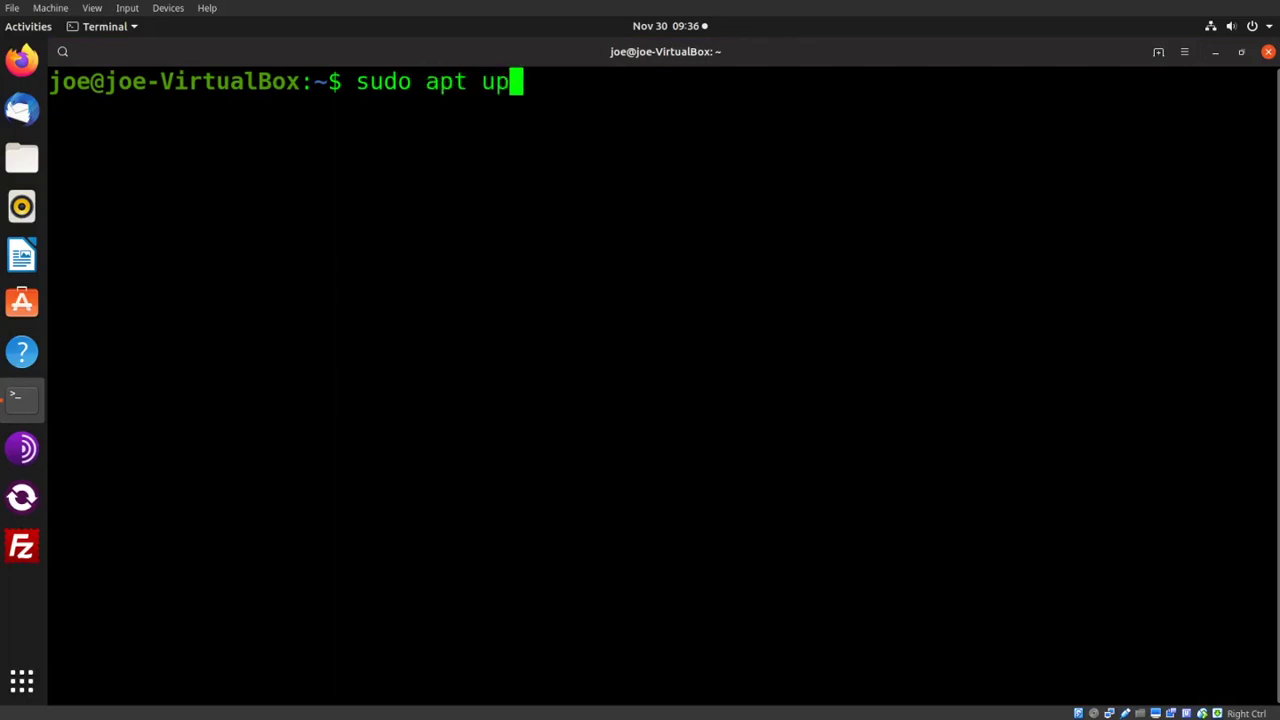
pyautogui.write('date ')
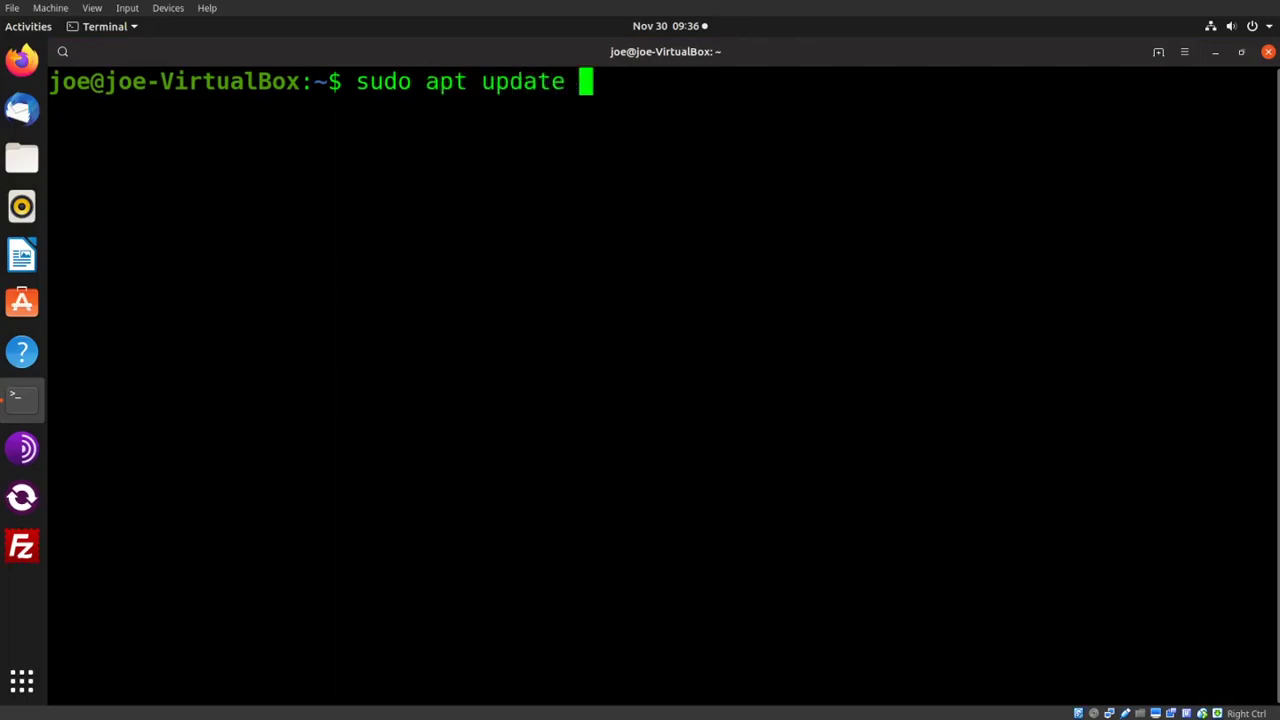
pyautogui.write('&& sudo ap')
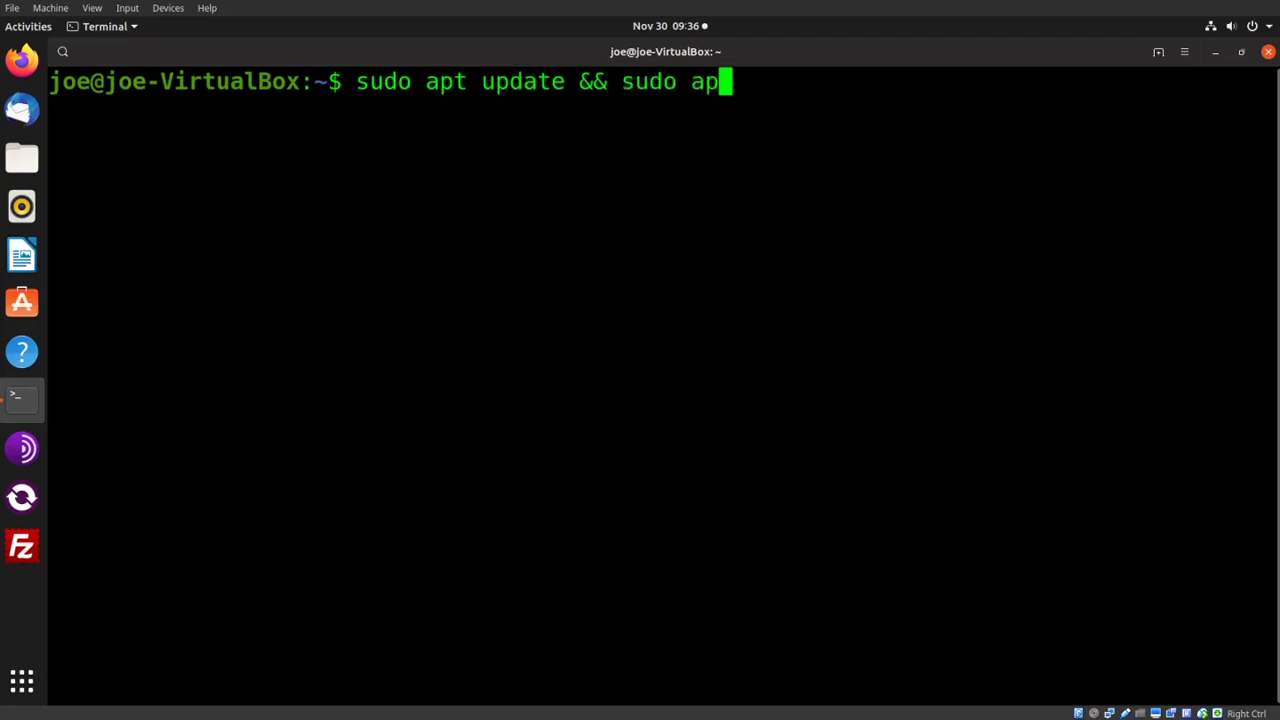
pyautogui.write('t -y ')
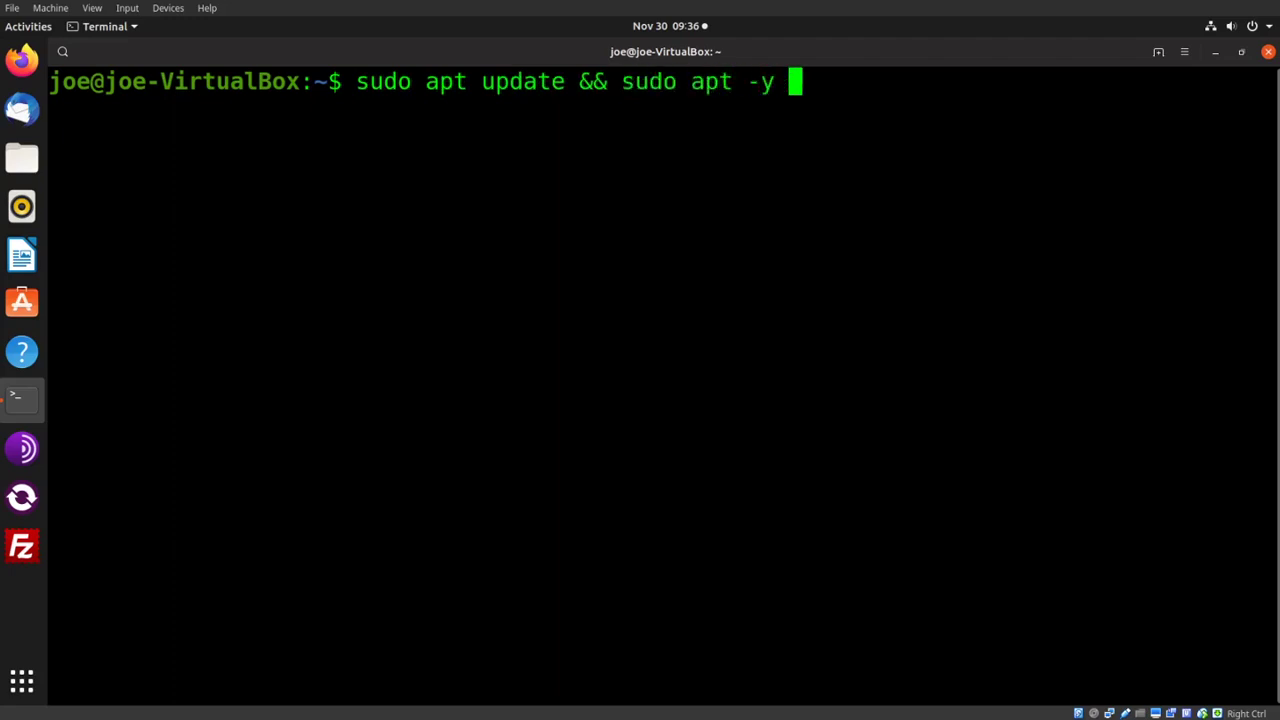
pyautogui.write('upgrade')
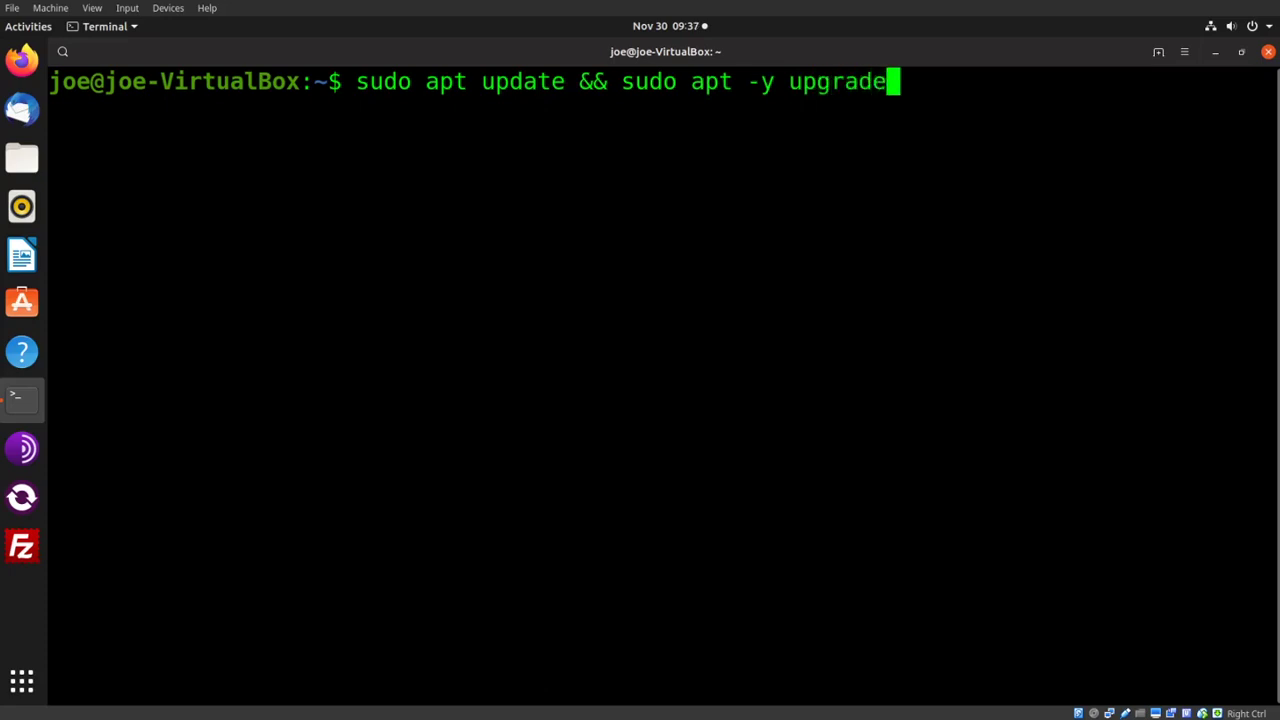
pyautogui.press('Return')
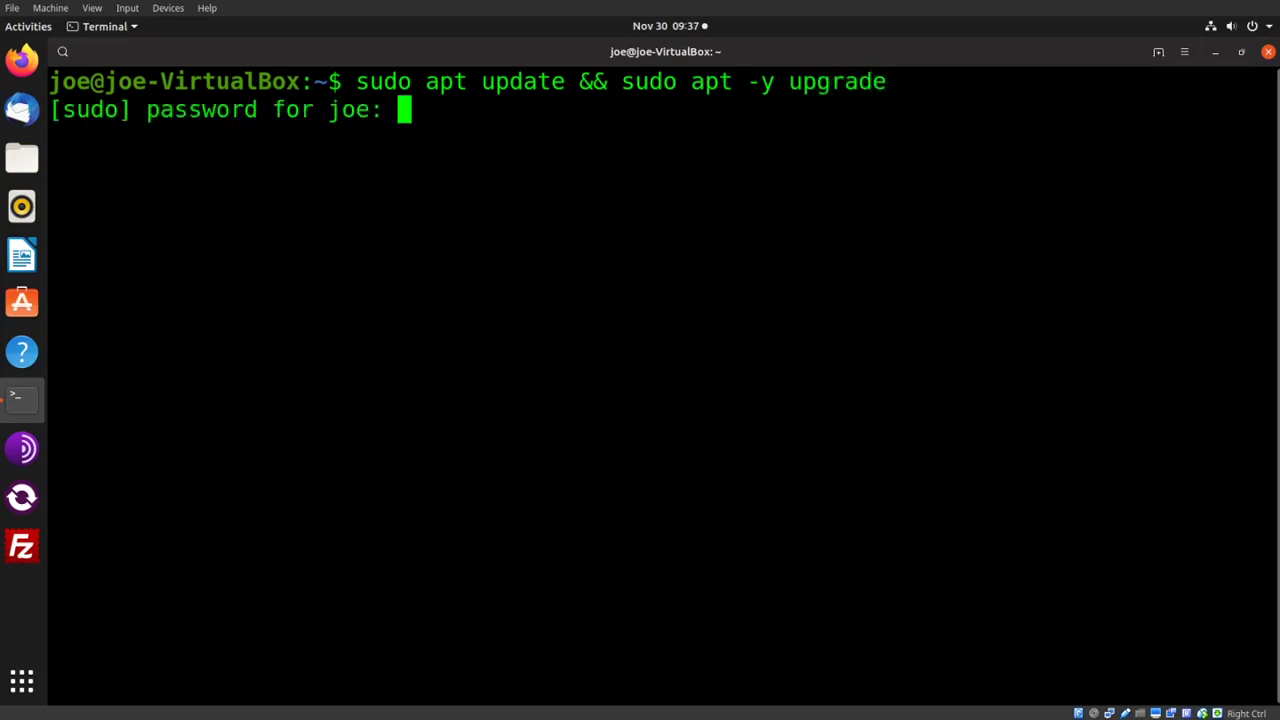
pyautogui.press('Return')
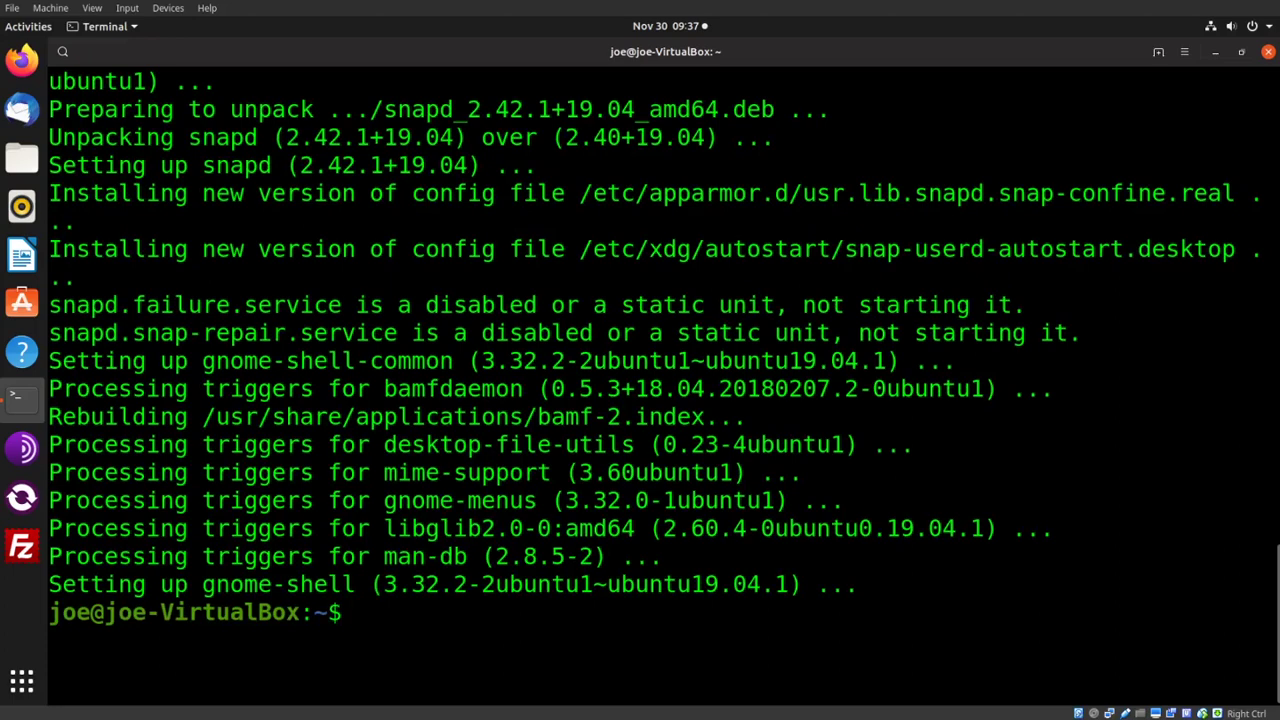
# Install the curl and apt-transport-https packages with "sudo apt install -y curl apt-transport-https".
pyautogui.write('sudo apt in')
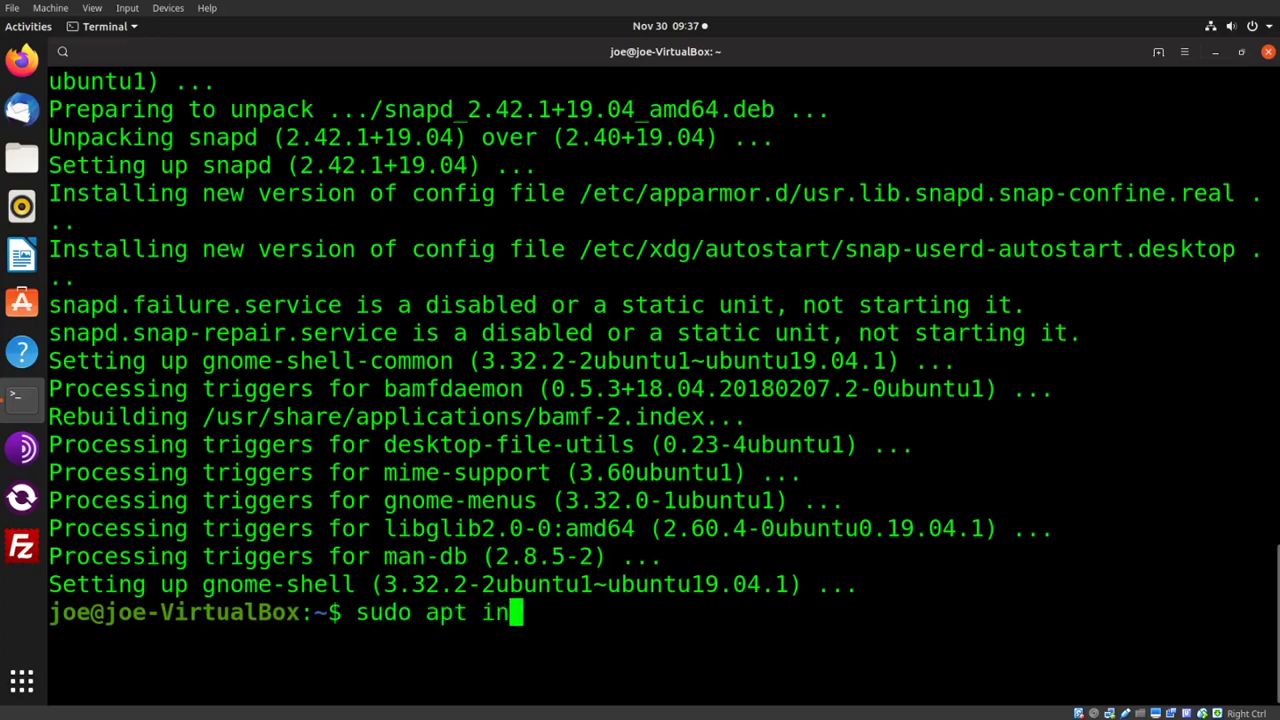
pyautogui.write('stall ')
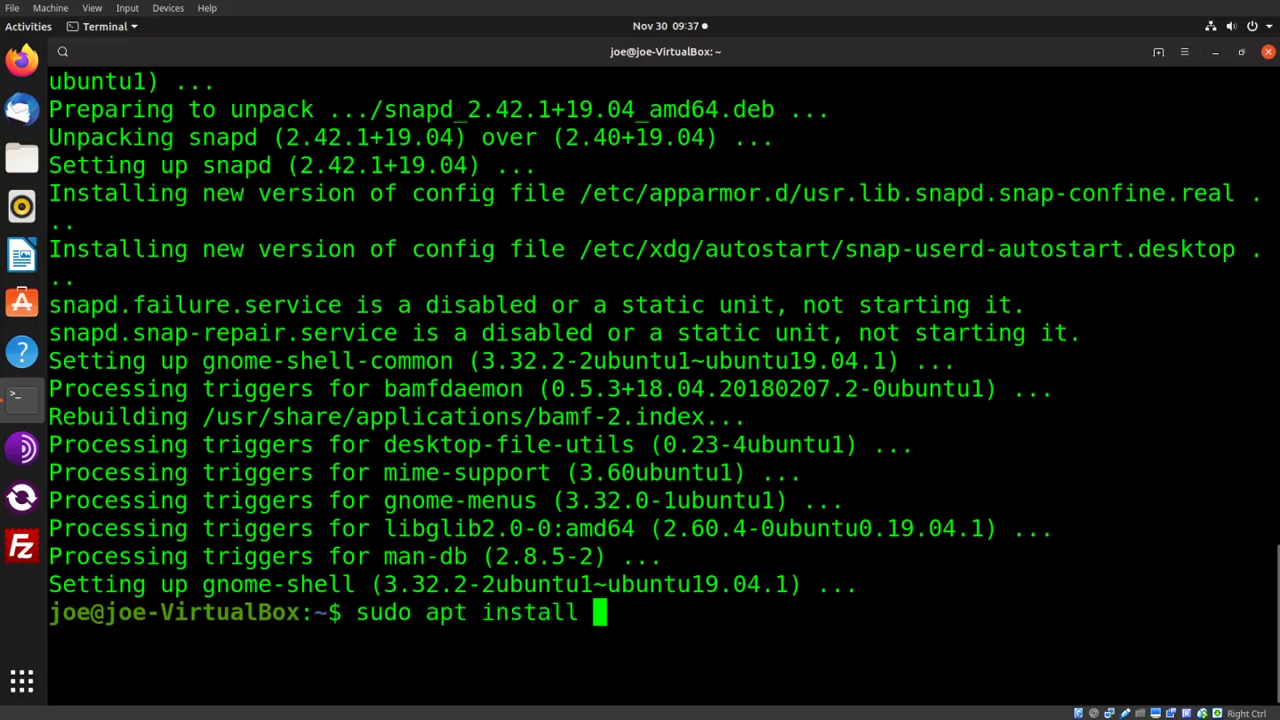
pyautogui.write('-y c')
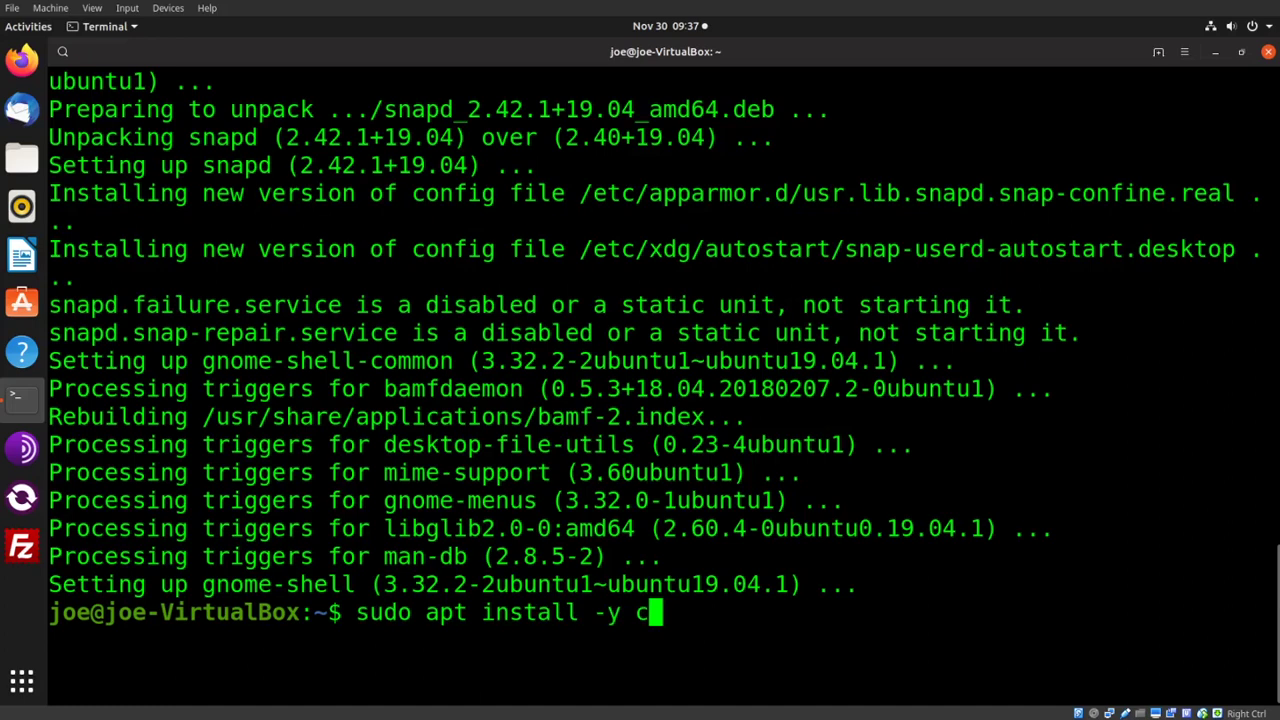
pyautogui.write('url apt-')
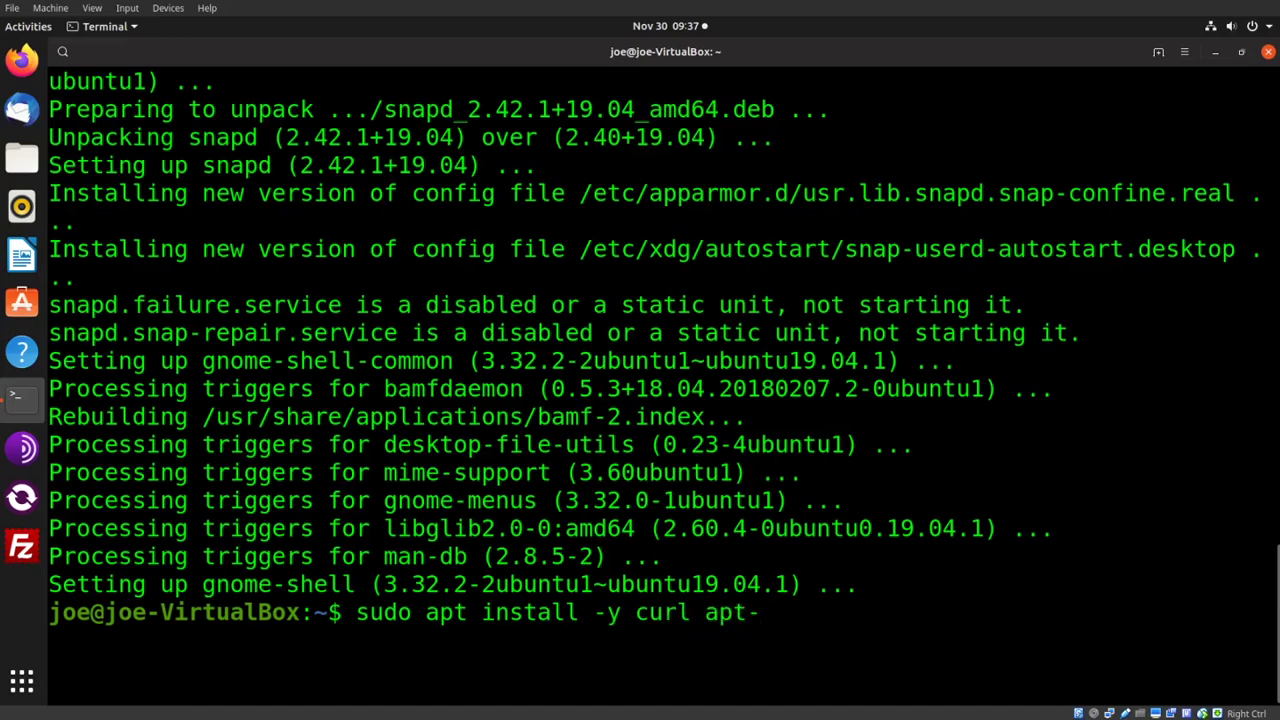
pyautogui.write('transport')
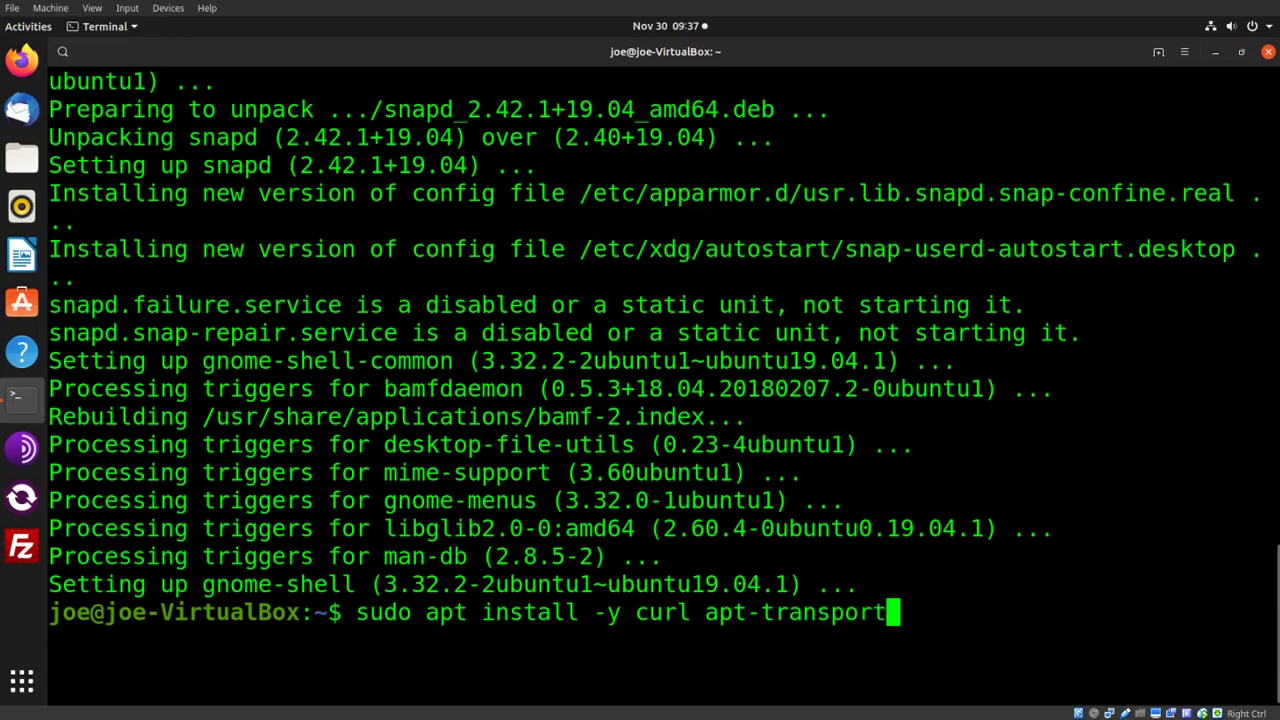
pyautogui.write('-https')
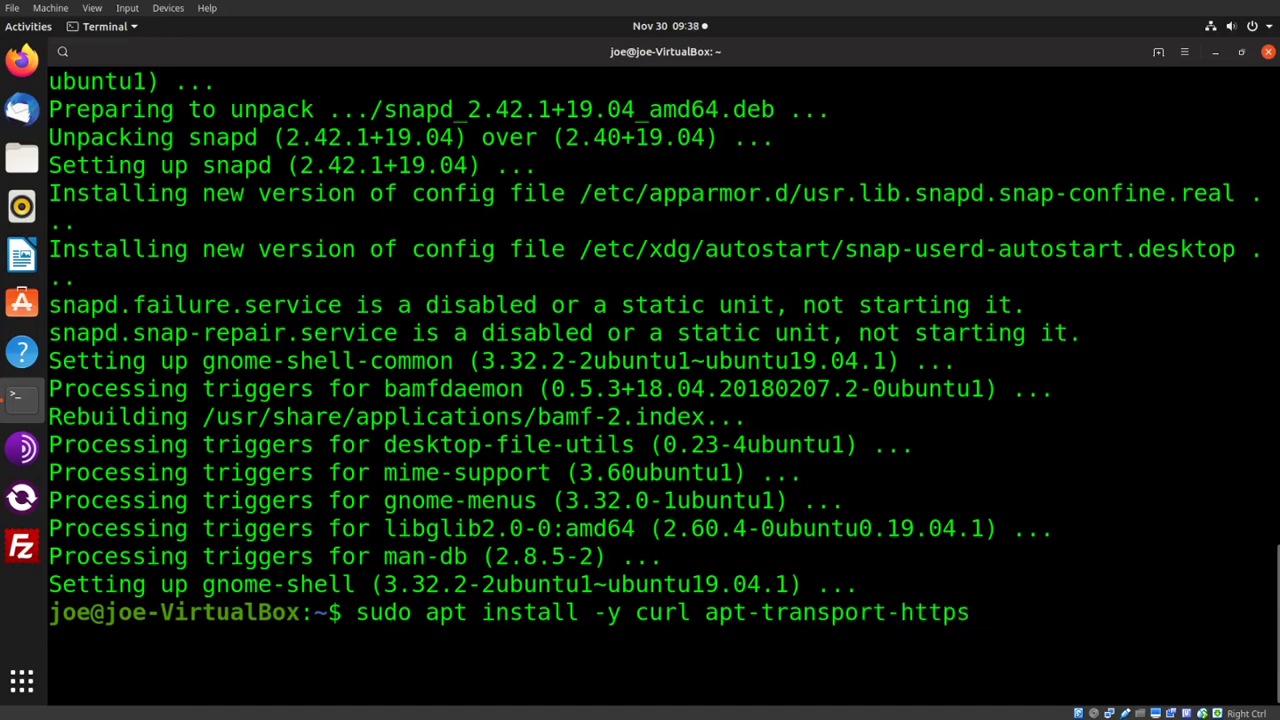
pyautogui.press('Return')
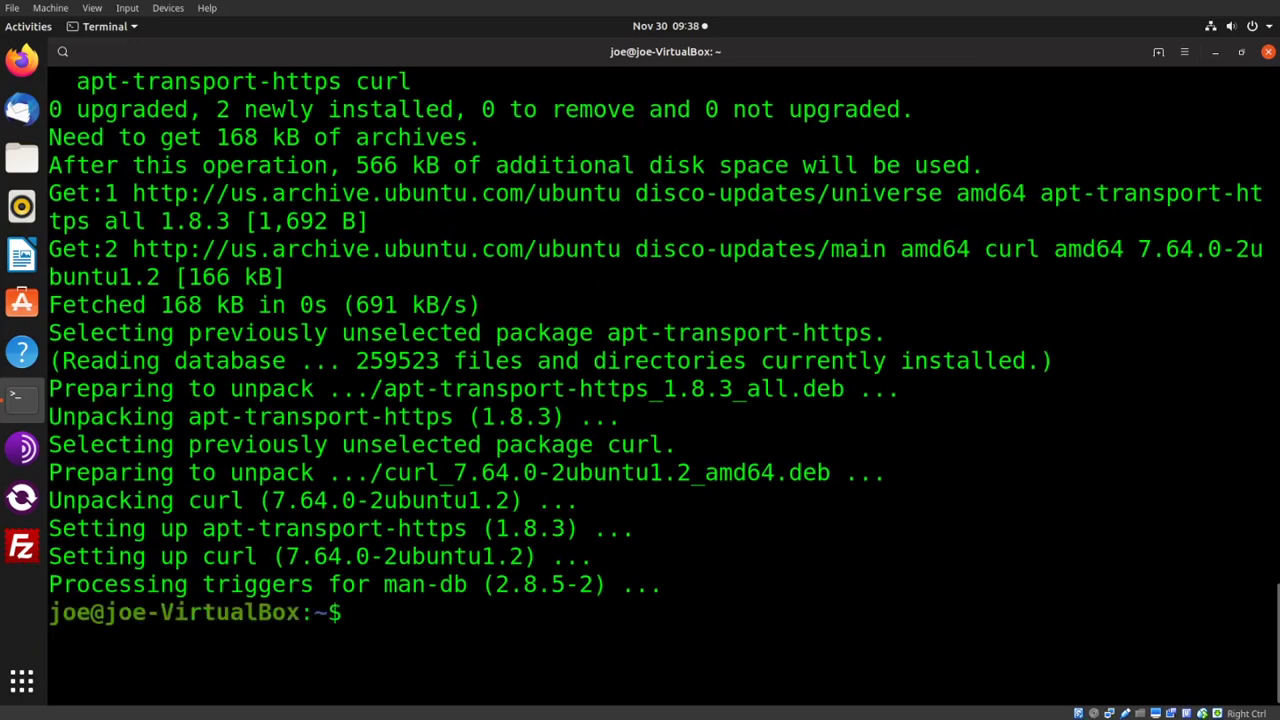
# Enable the universe repository with "sudo add-apt-repository universe".
pyautogui.write('sudo ')
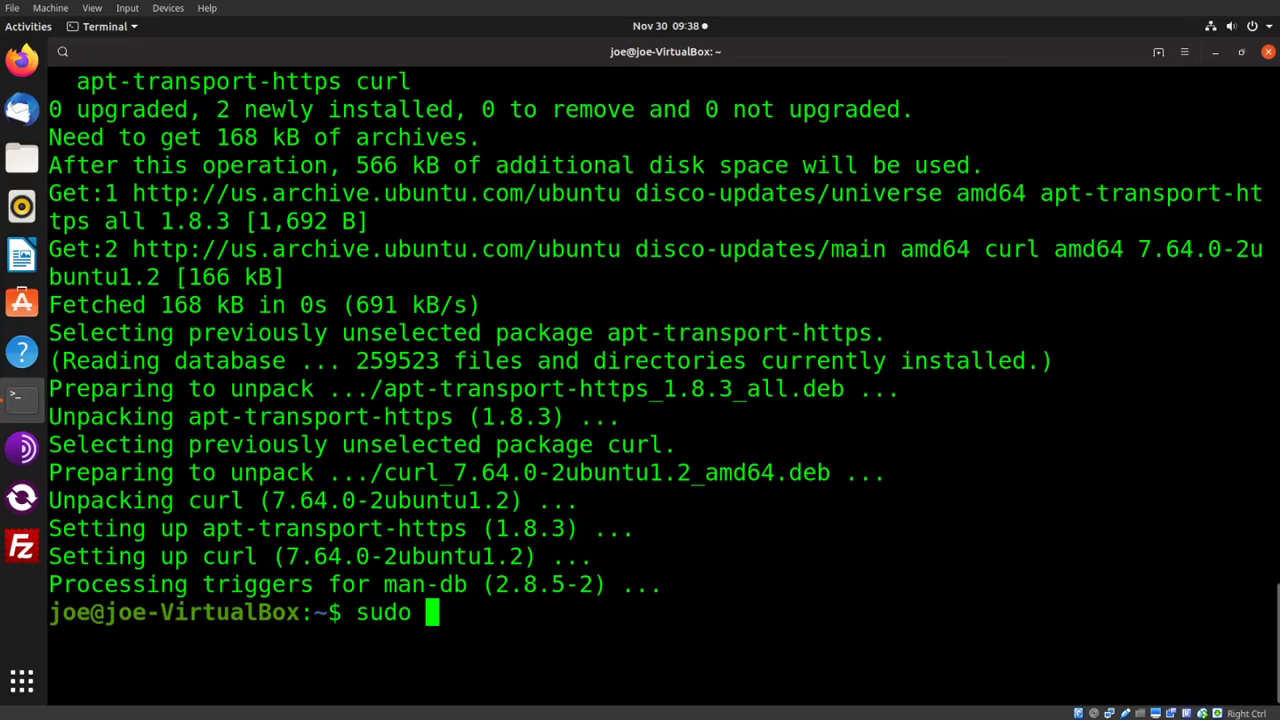
pyautogui.write('add-ap')
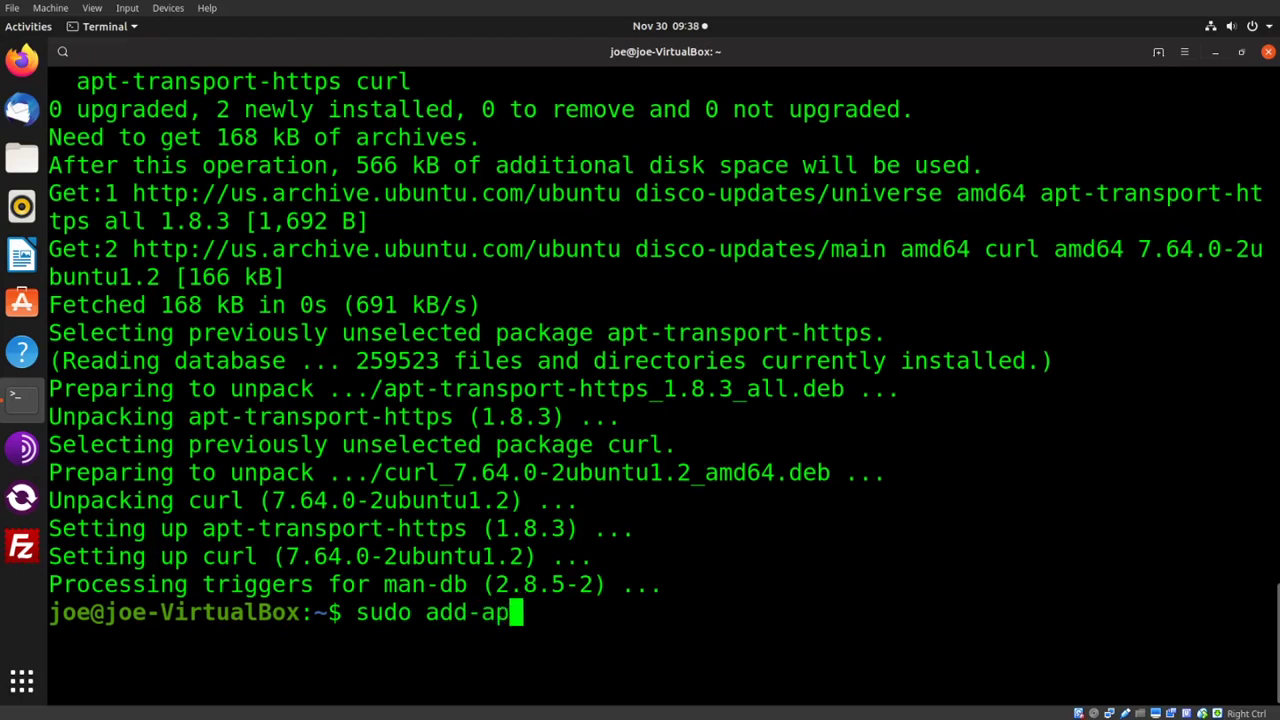
pyautogui.write('t-re')
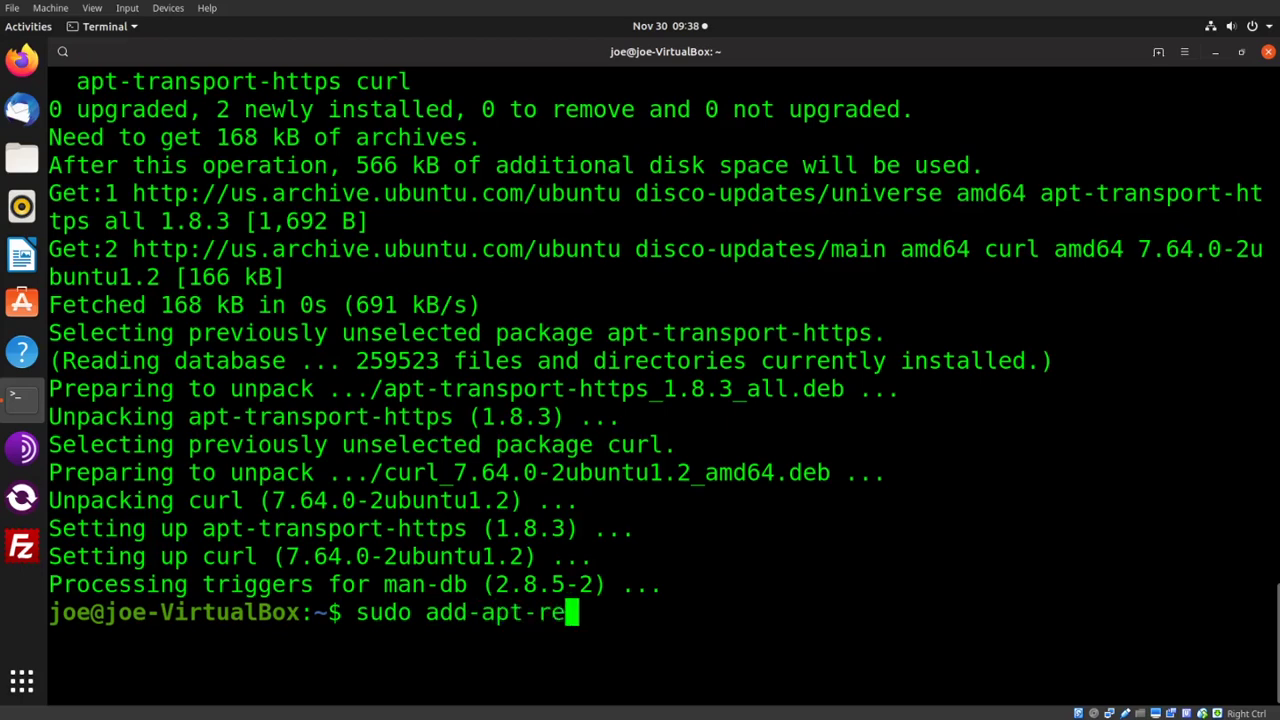
pyautogui.write('posito')
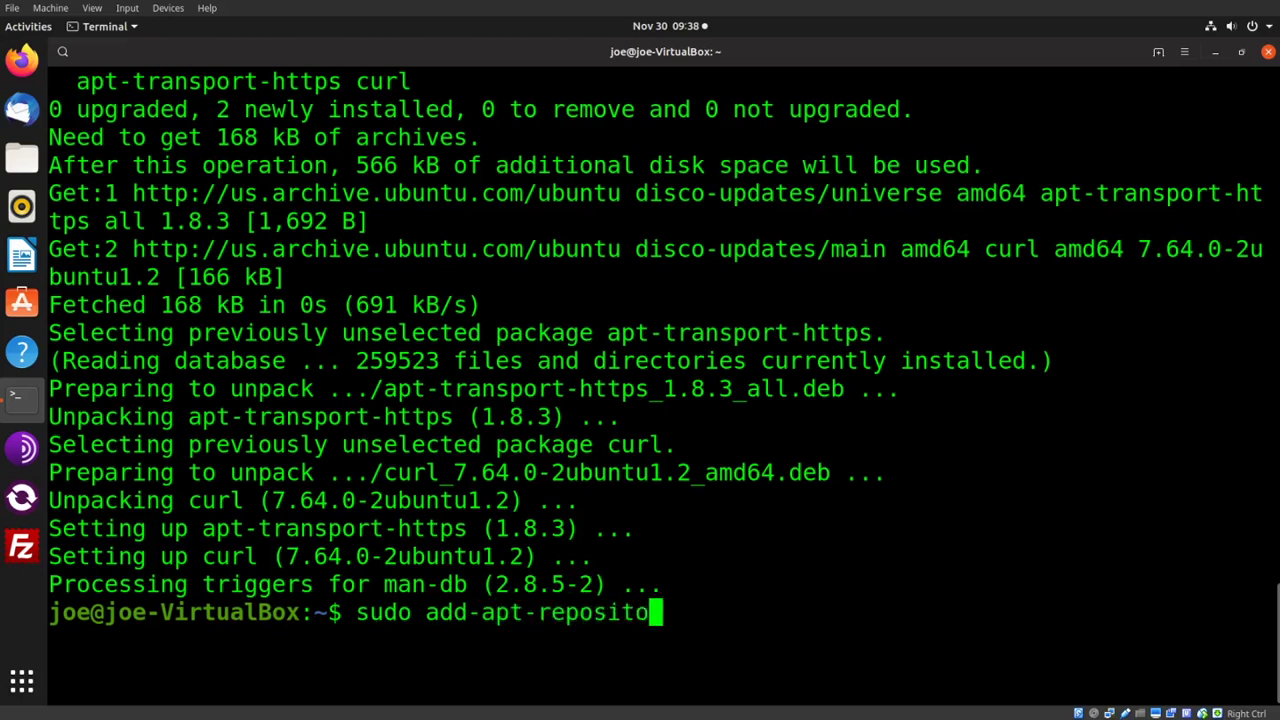
pyautogui.write('ry u')
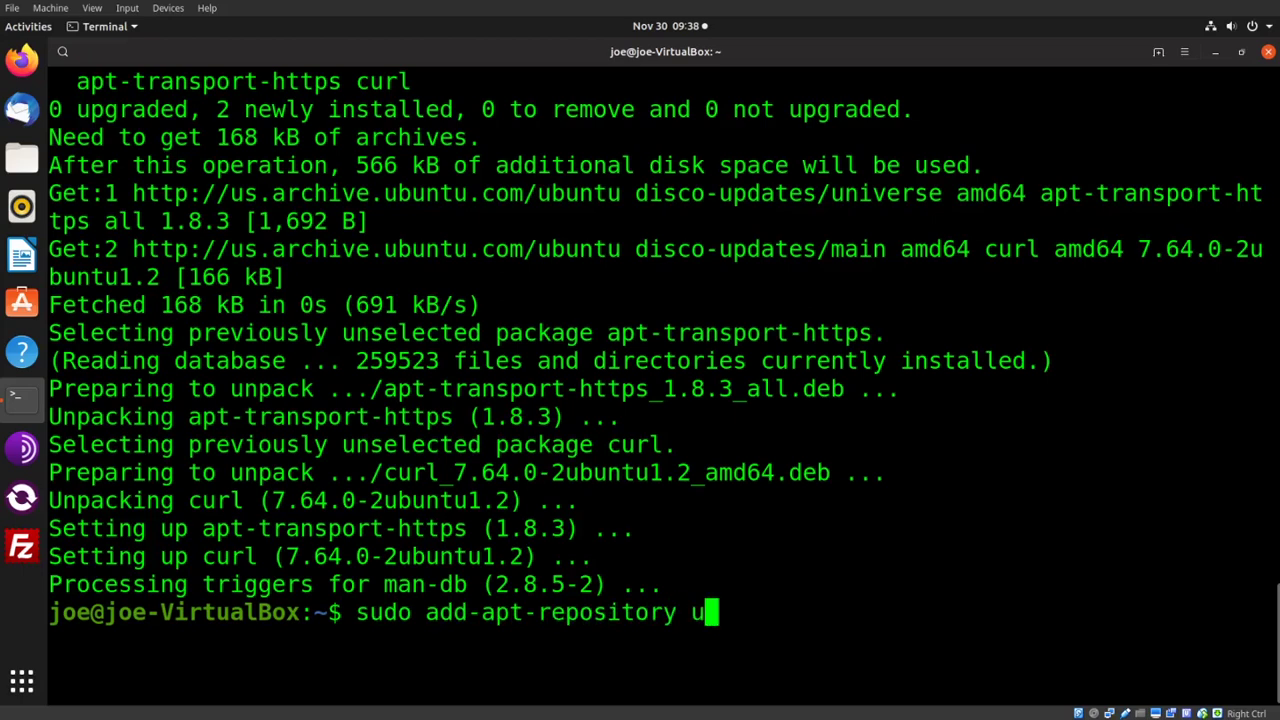
pyautogui.write('niverse')
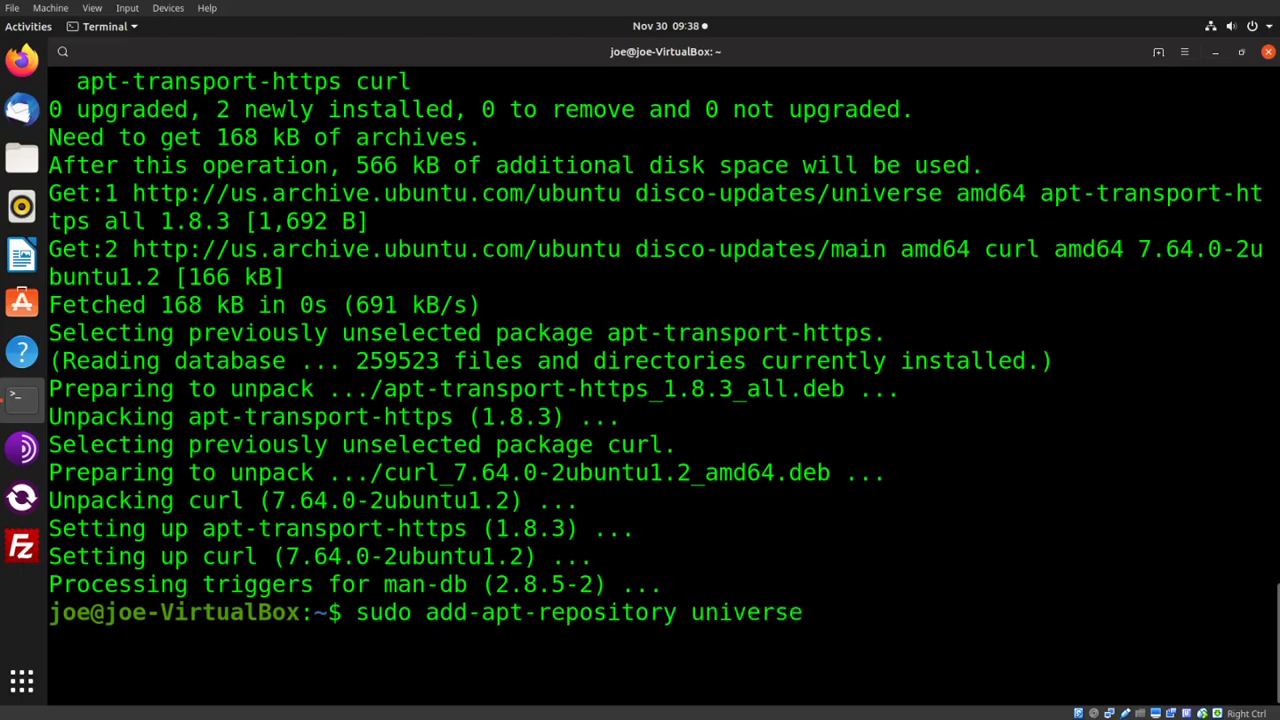
pyautogui.press('Return')
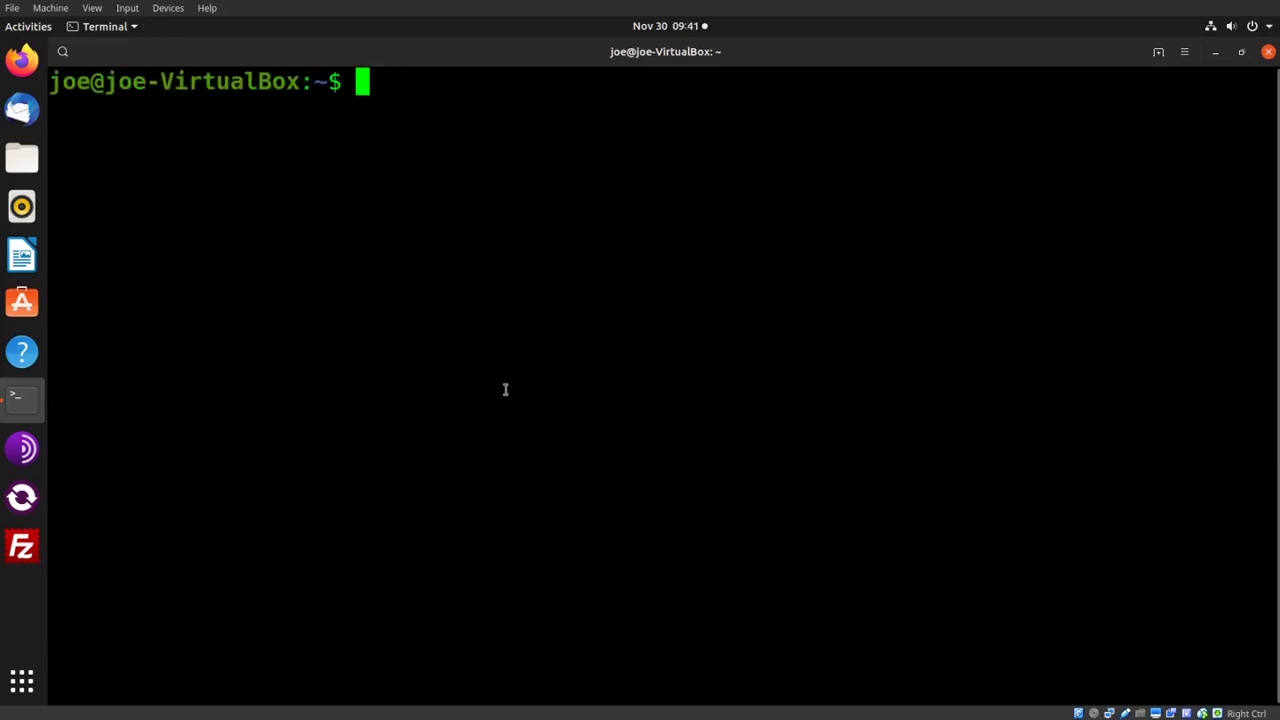
# Begin a repository entry command with echo "deb [arch=$( dpkg --print-architecture ), without running it.
pyautogui.write('echo')
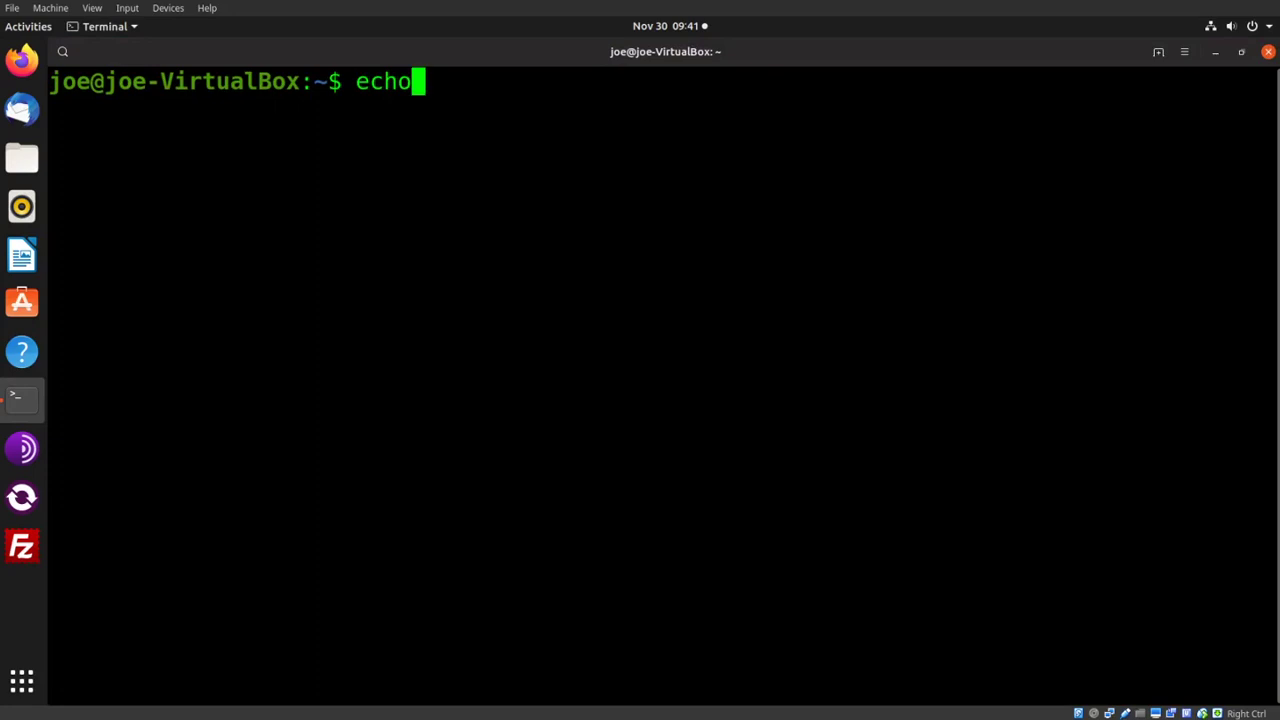
pyautogui.write(' "deb ')
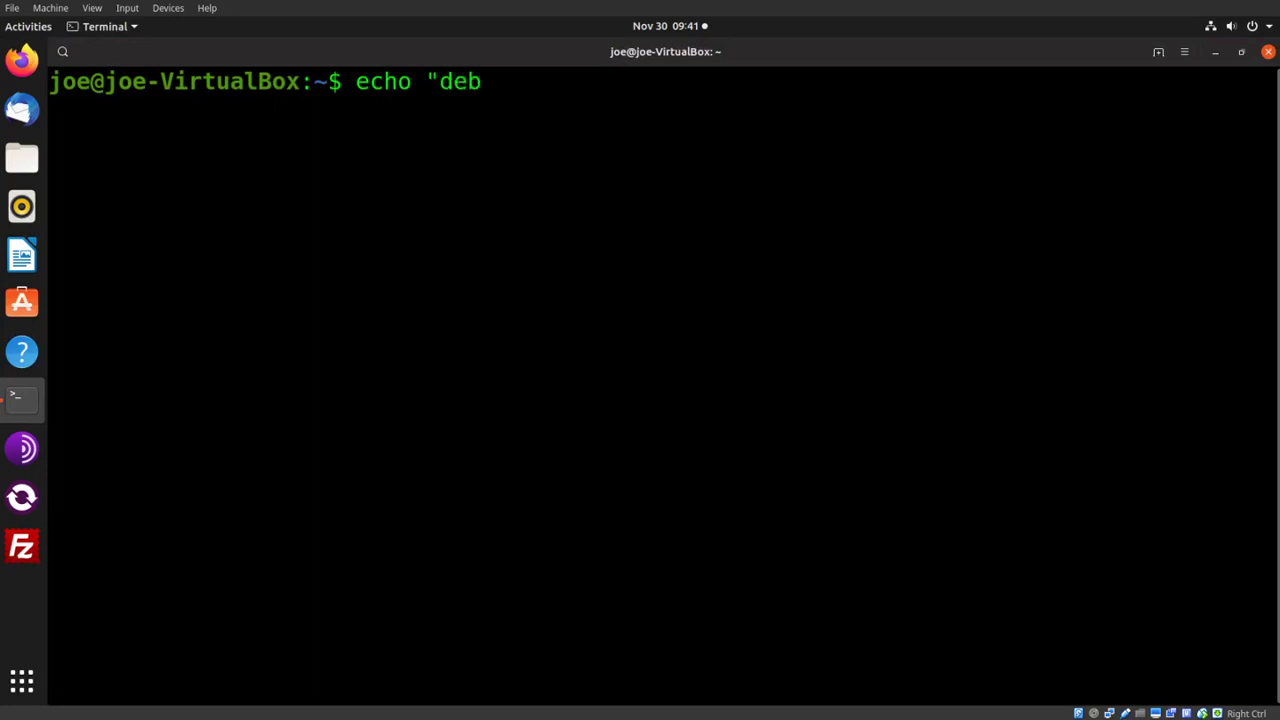
pyautogui.write('[arch=$')
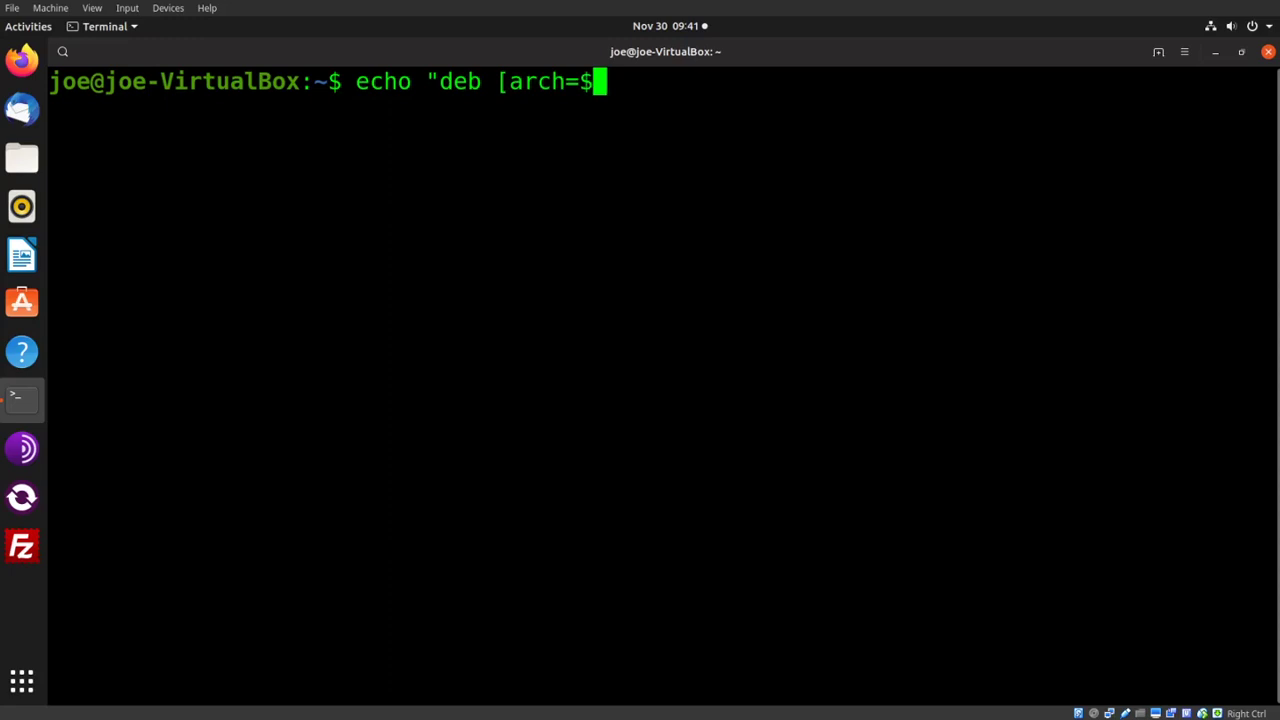
pyautogui.write('( deb')
pyautogui.press('BackSpace')
pyautogui.press('BackSpace')
pyautogui.press('BackSpace')
pyautogui.write('pkg')
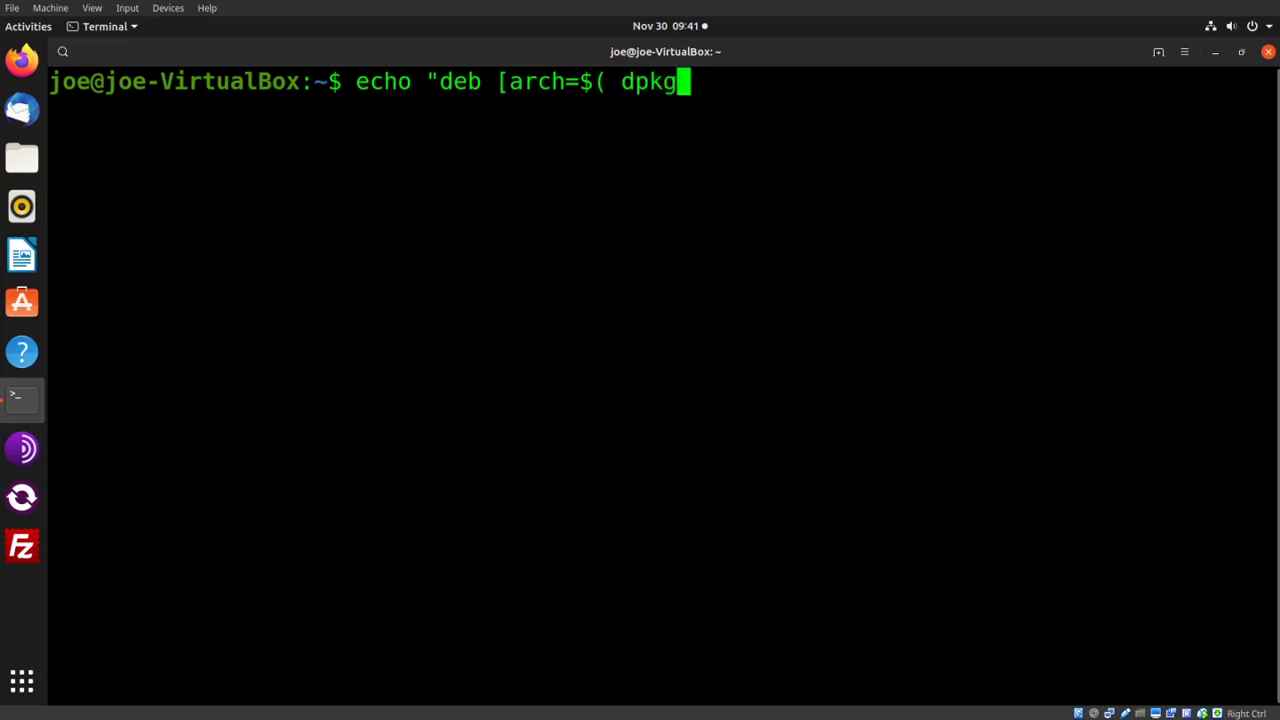
pyautogui.write(' --print')
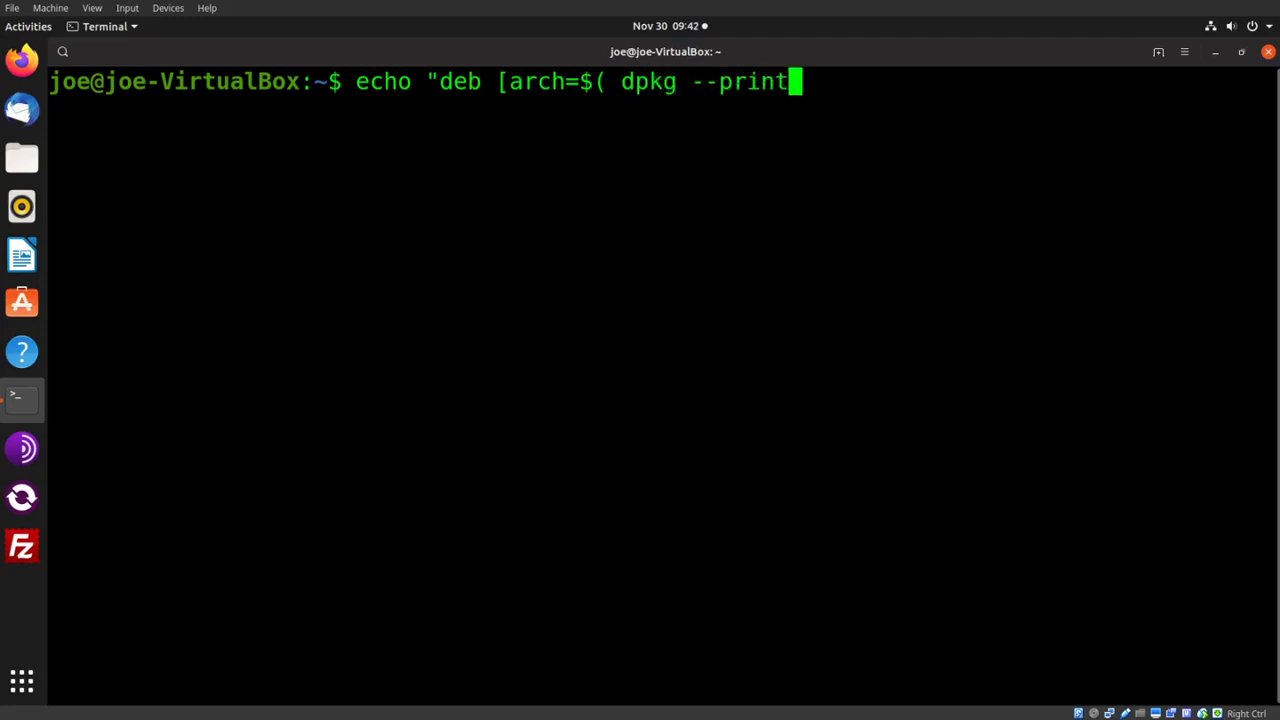
pyautogui.write('-arc')
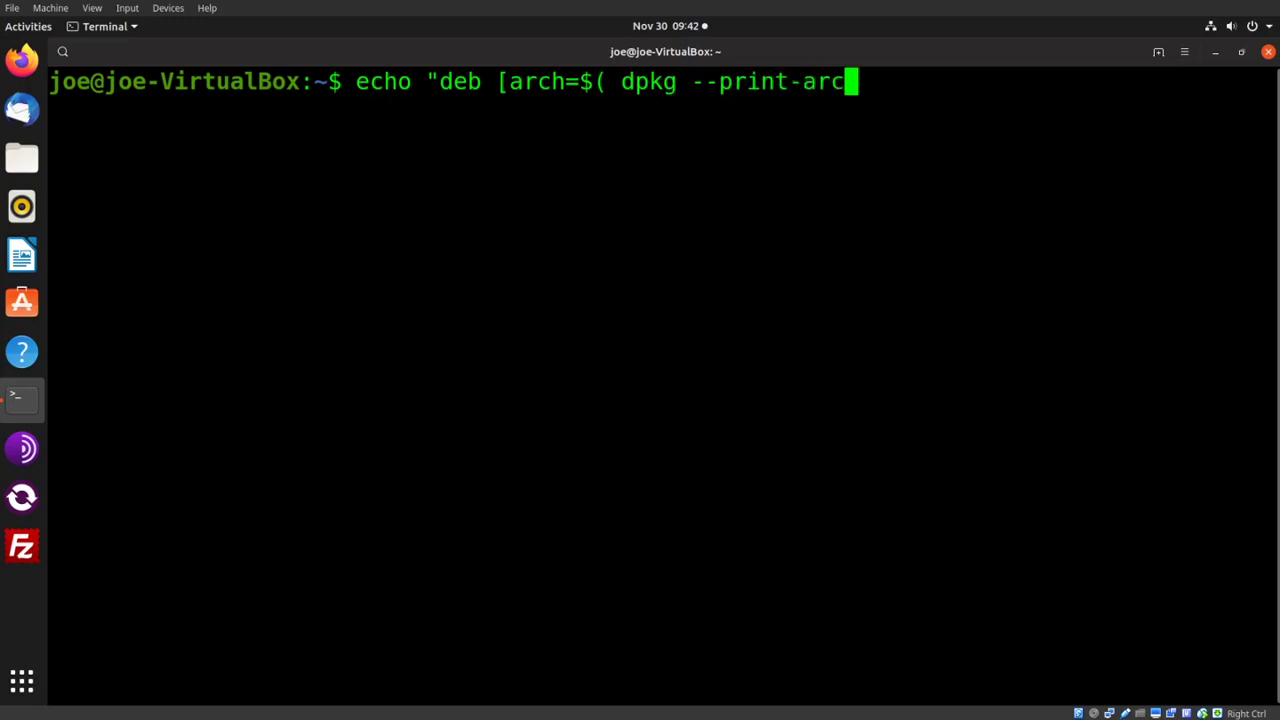
pyautogui.write('hitecture ')
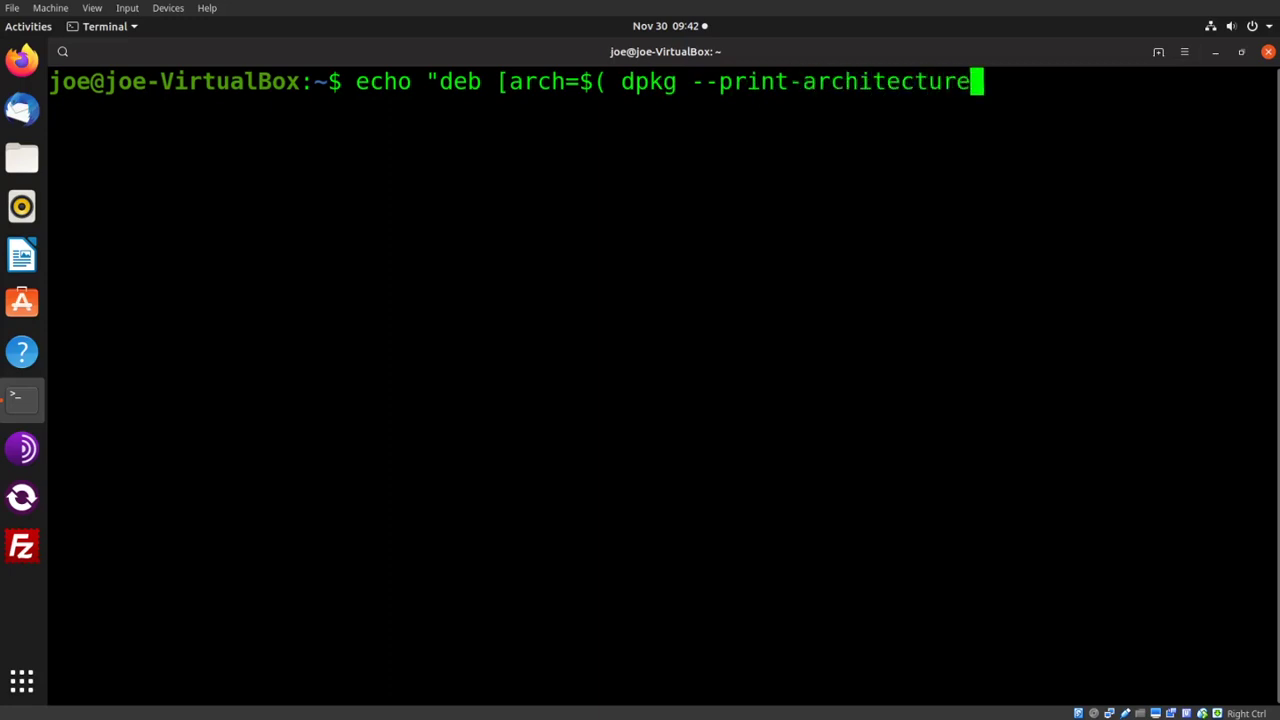
pyautogui.write(')')
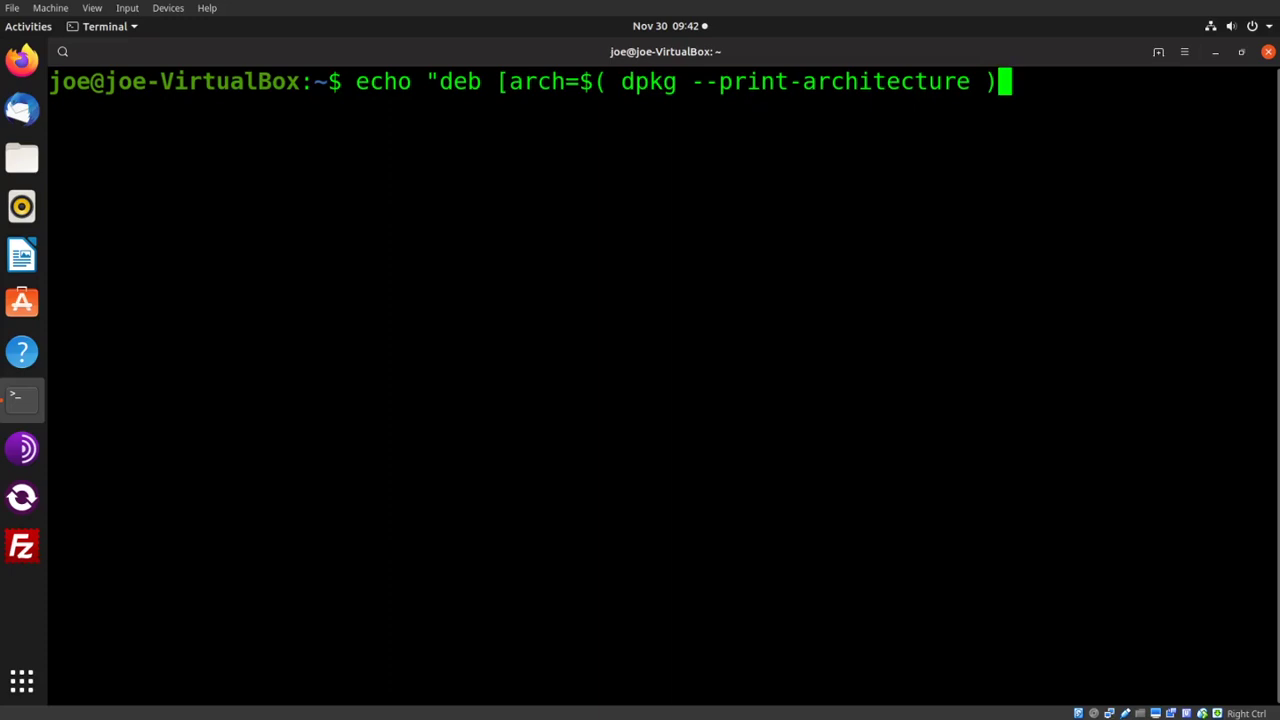
pyautogui.write('] https:')
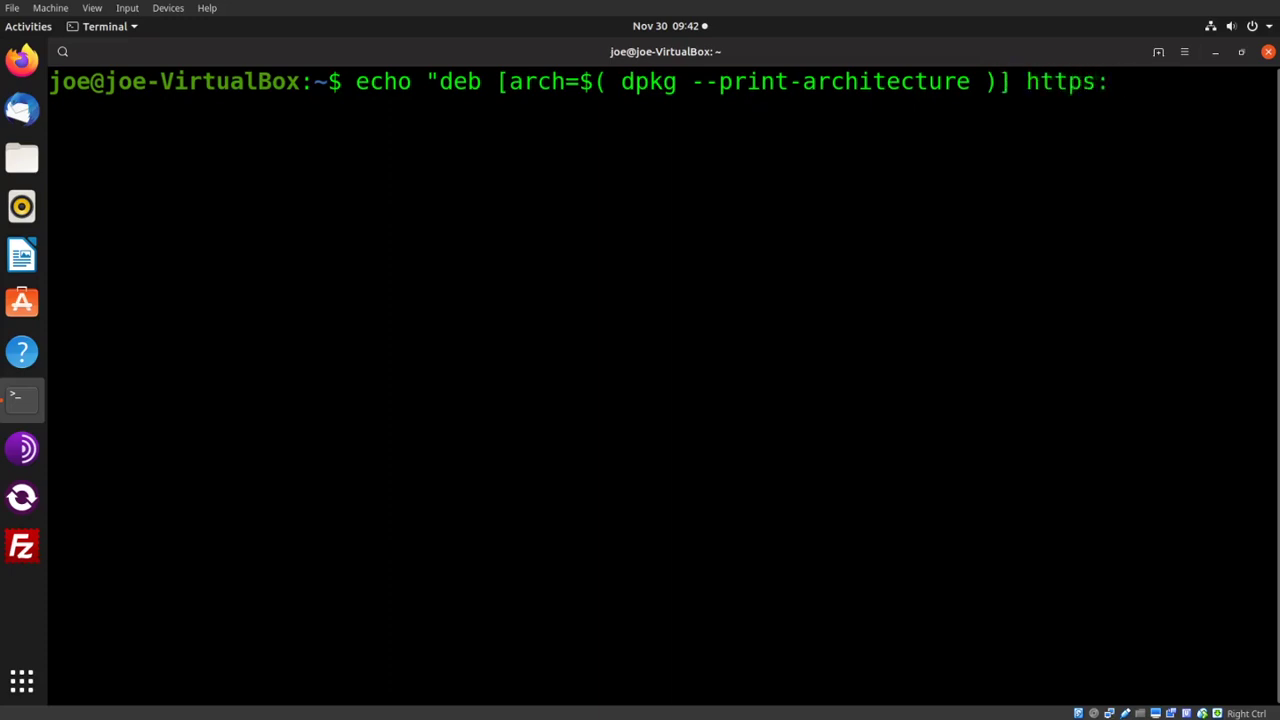
pyautogui.write('//re')
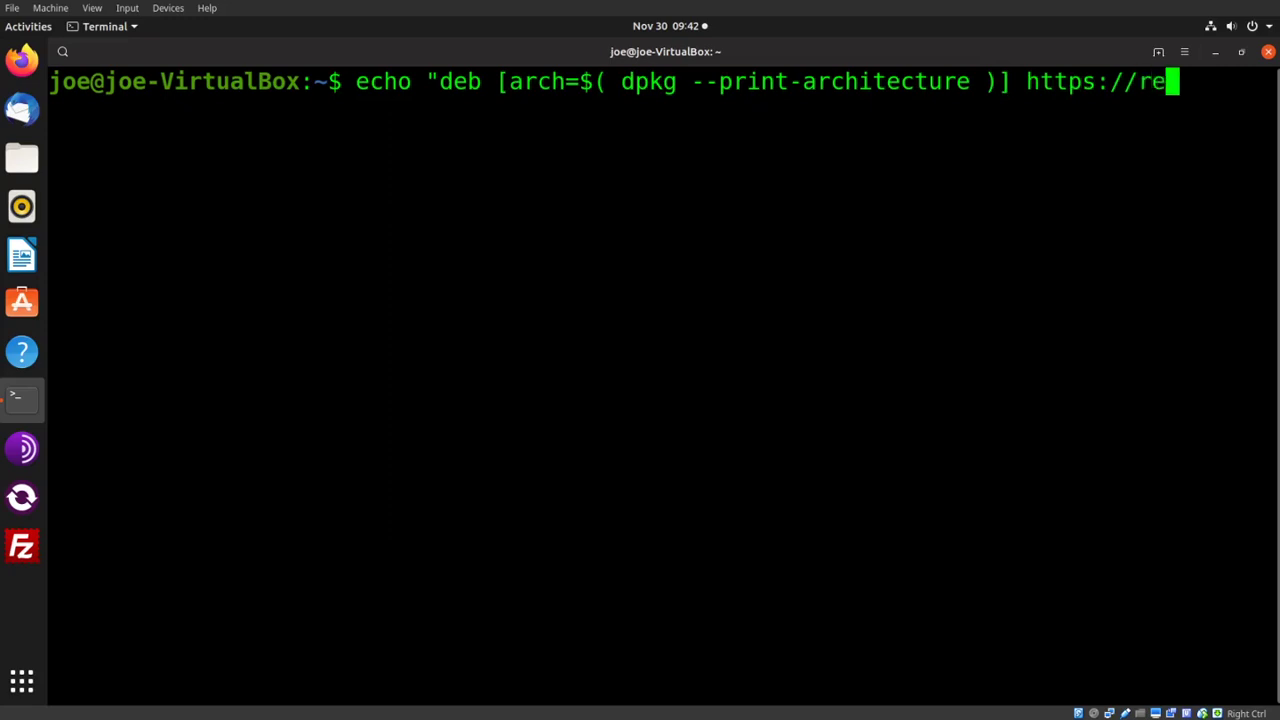
pyautogui.write('po.je')
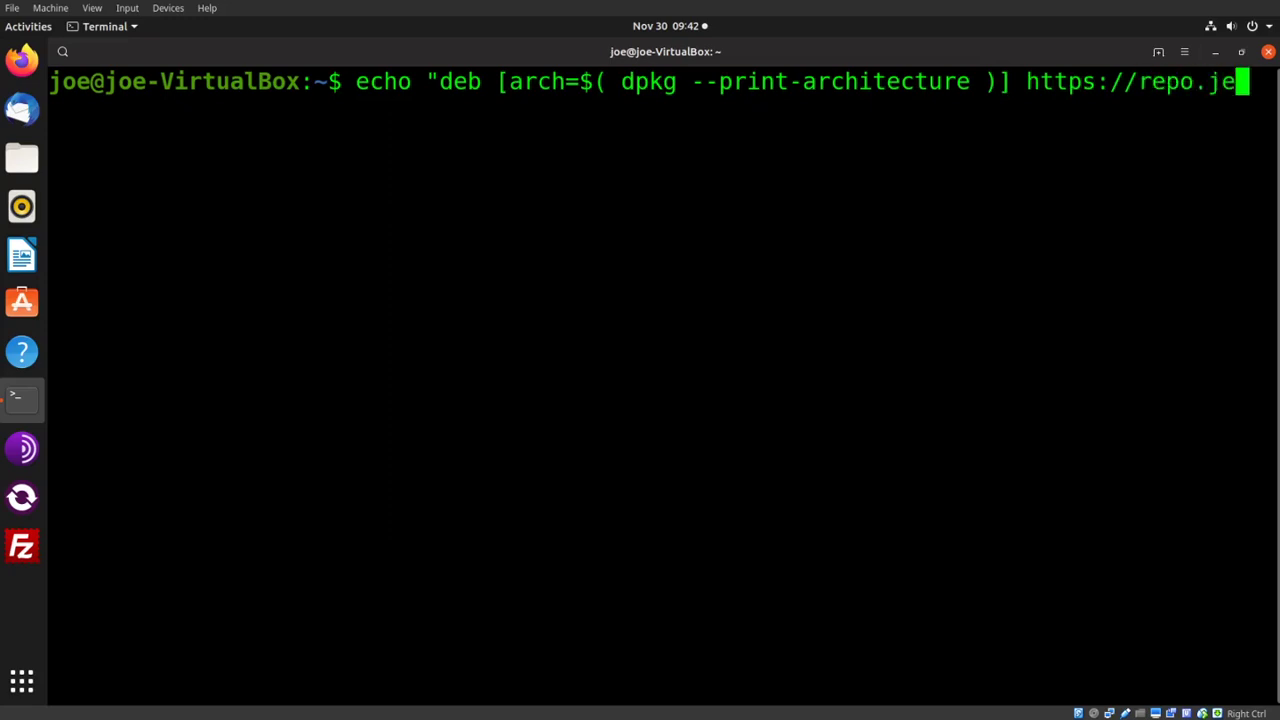
pyautogui.write('llyfin')
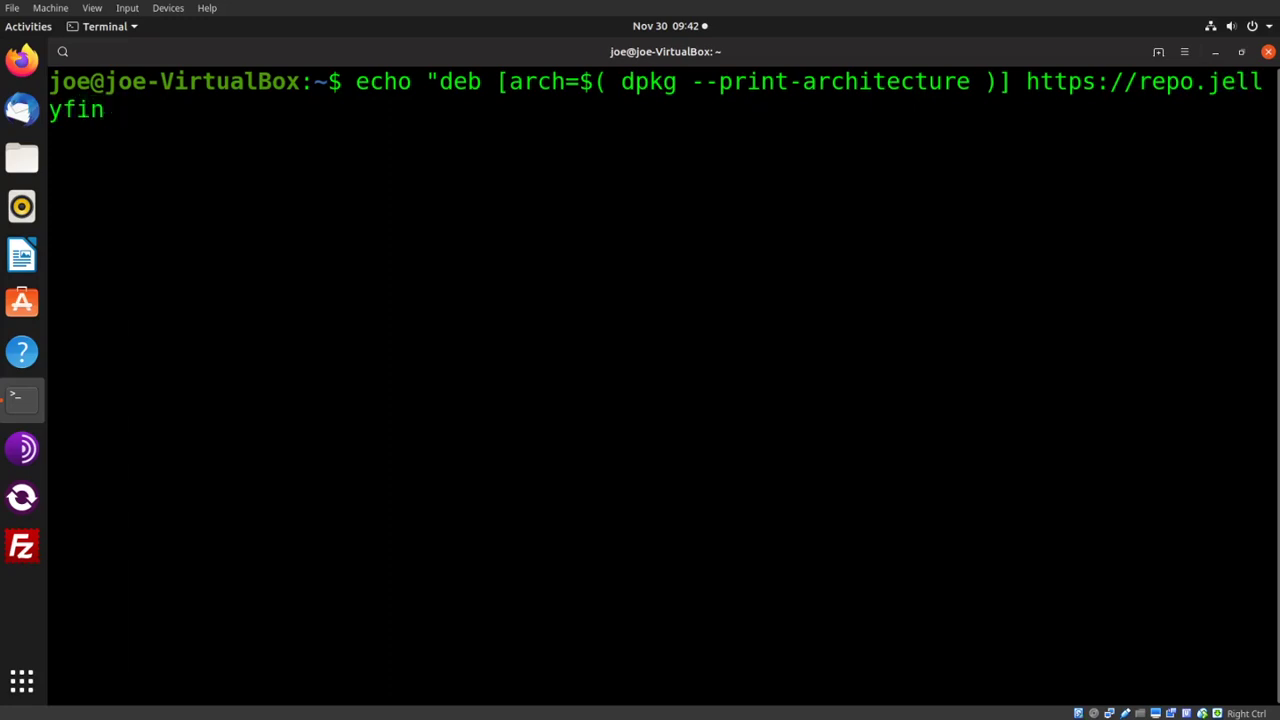
pyautogui.write('.org')
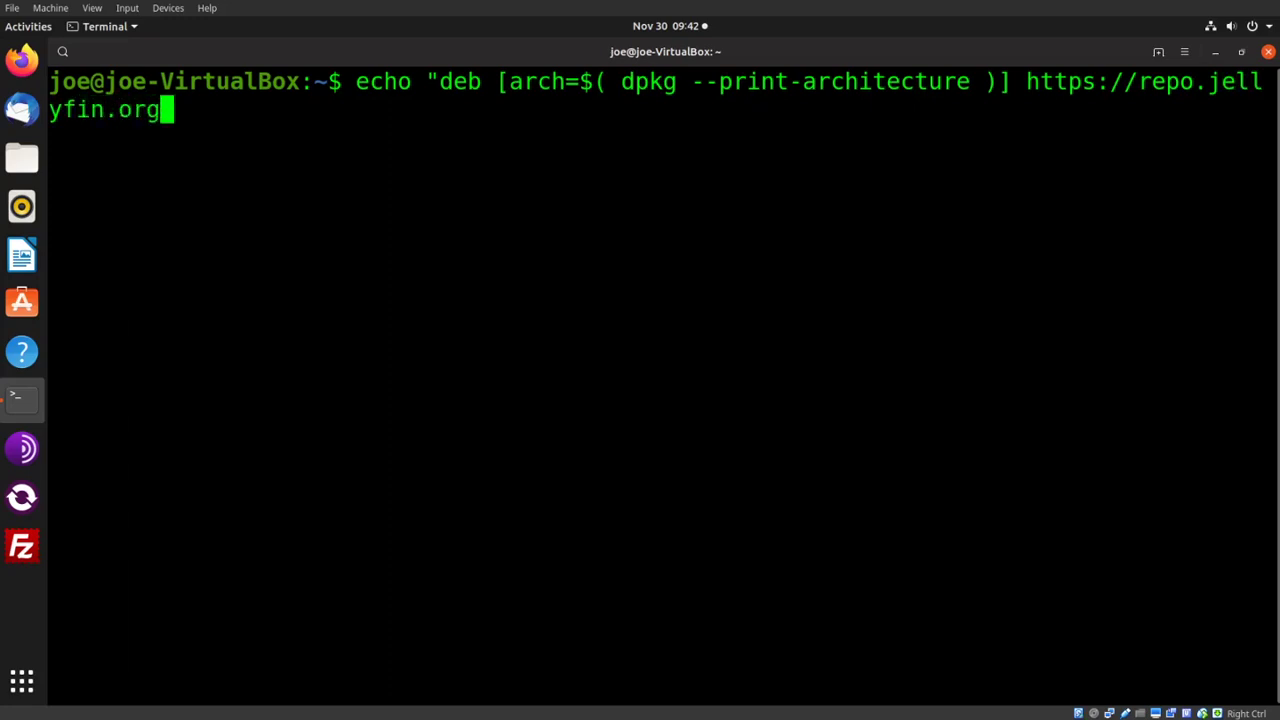
pyautogui.write('/ubuntu ')
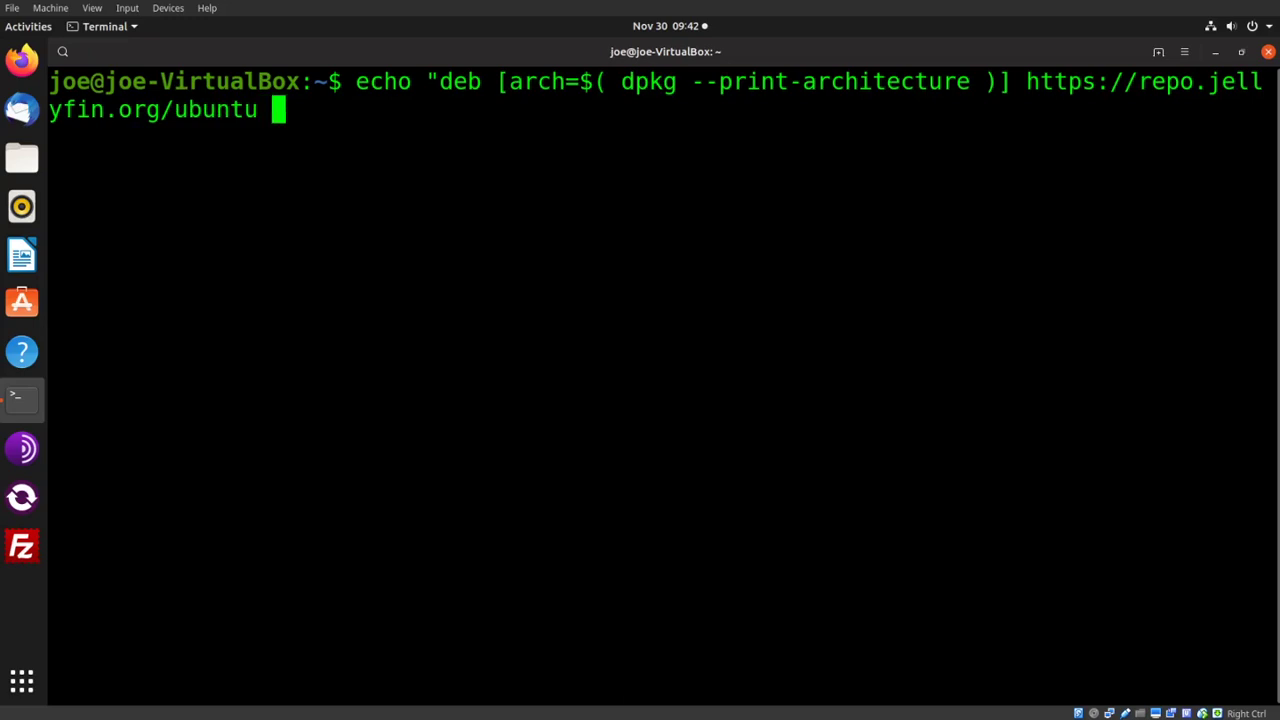
pyautogui.write('$( lsb_release')
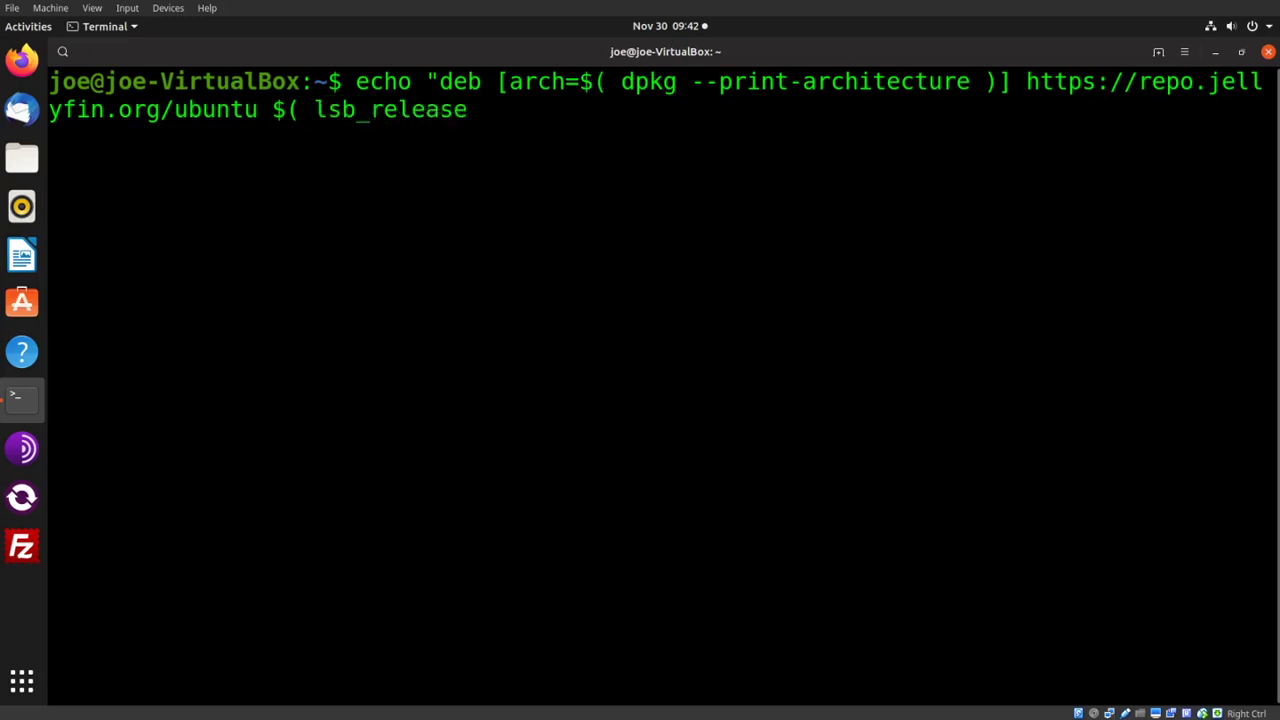
pyautogui.write(' -c -s ) main')
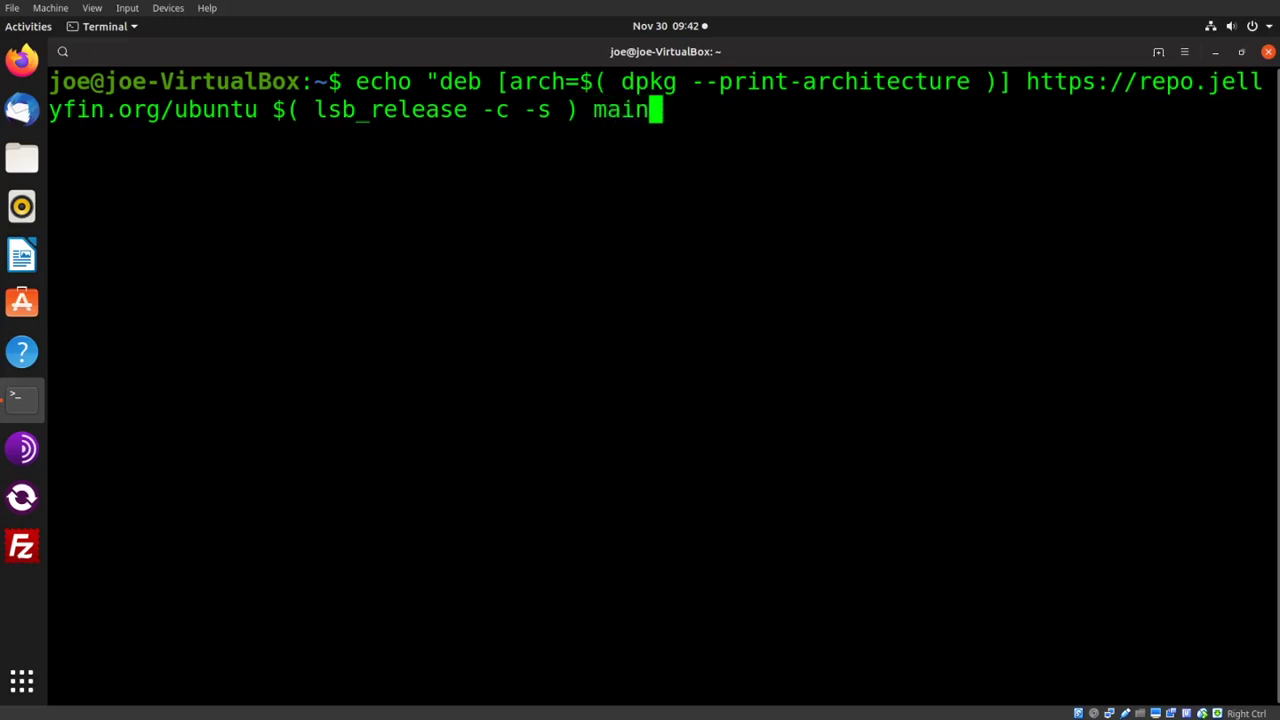
# Close the quote, pipe the entry into sudo tee /etc/apt/sources.list.d/jellyfin.list and run the command, authorising it with the sudo password.
pyautogui.write('" |')
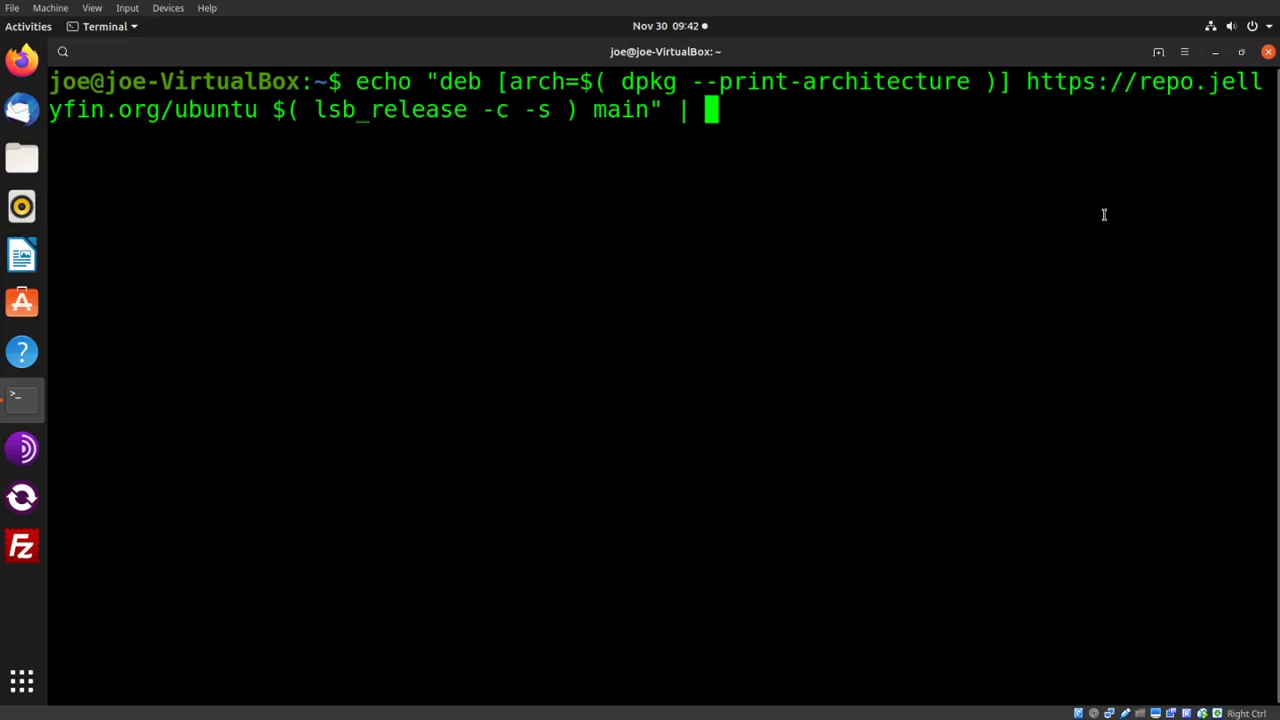
pyautogui.write('sudo')
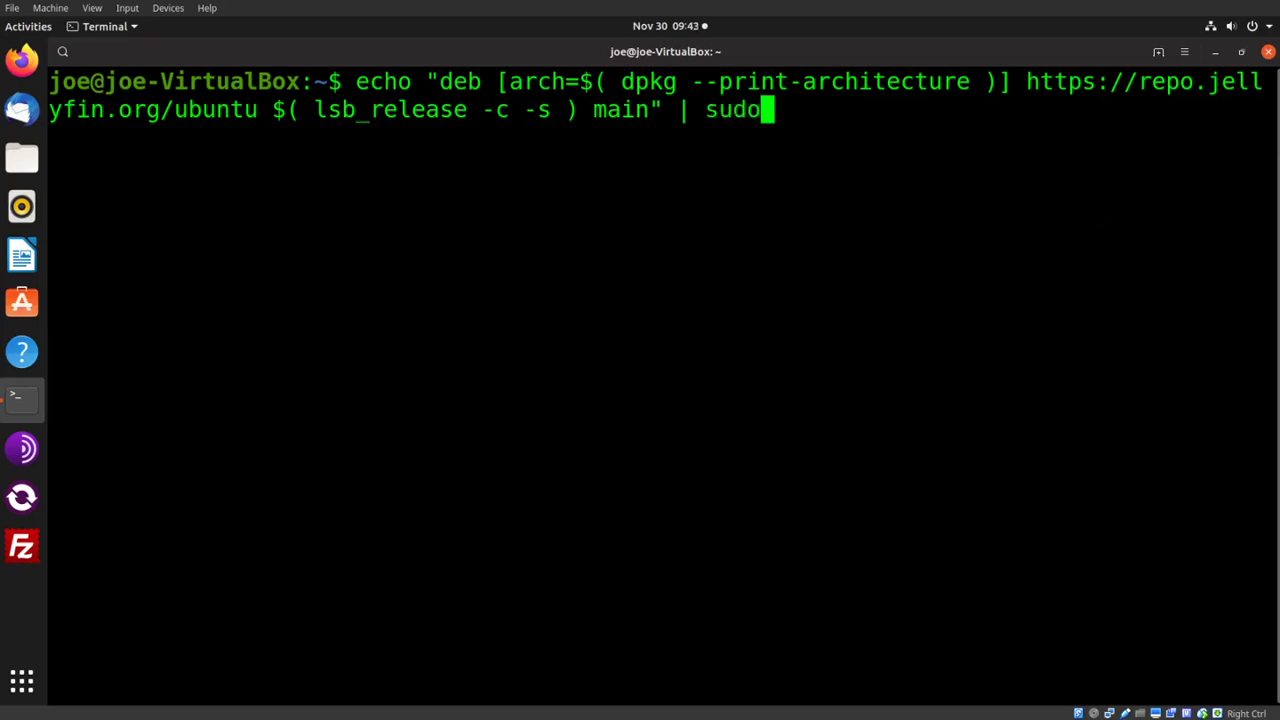
pyautogui.write(' tee ')
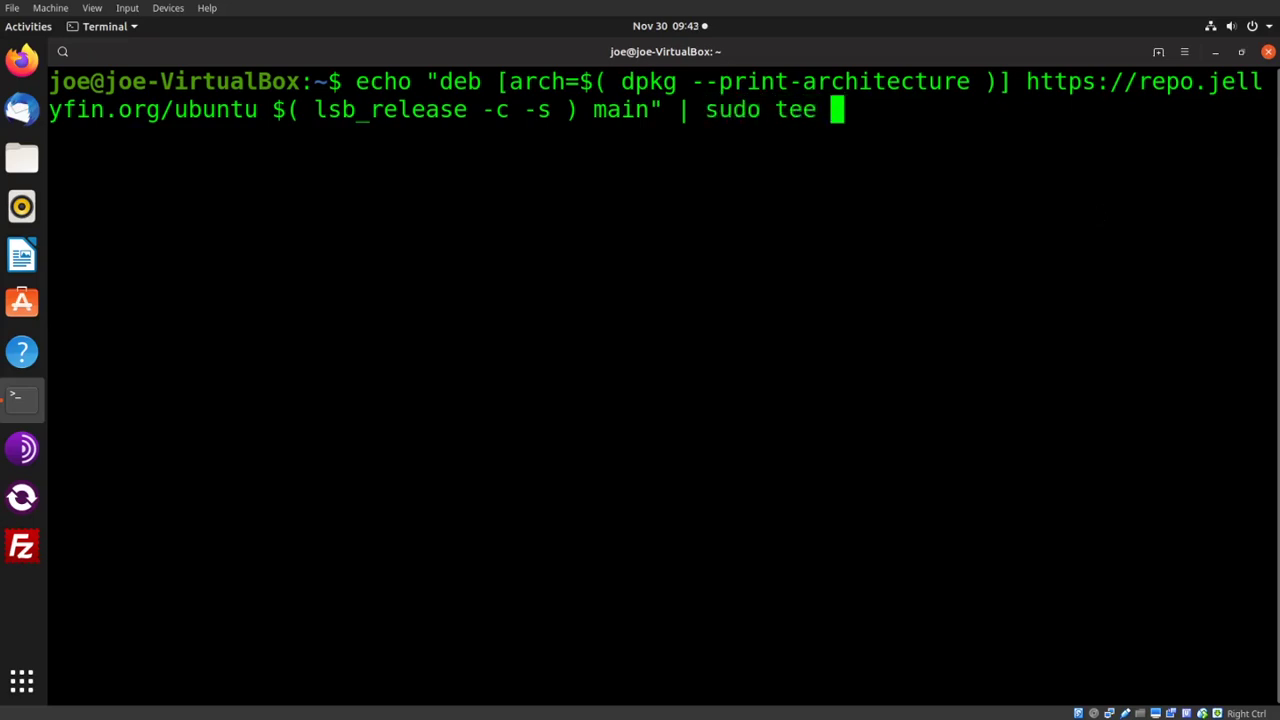
pyautogui.write('/etc/apt')
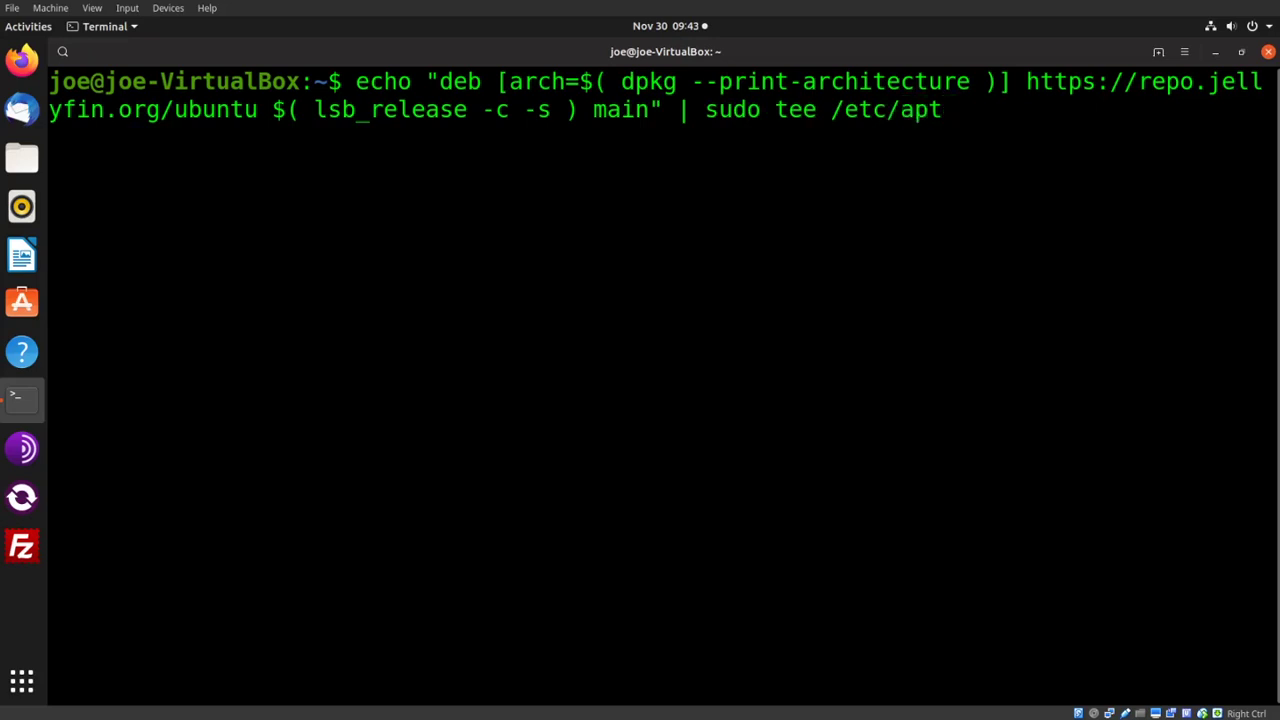
pyautogui.write('/source')
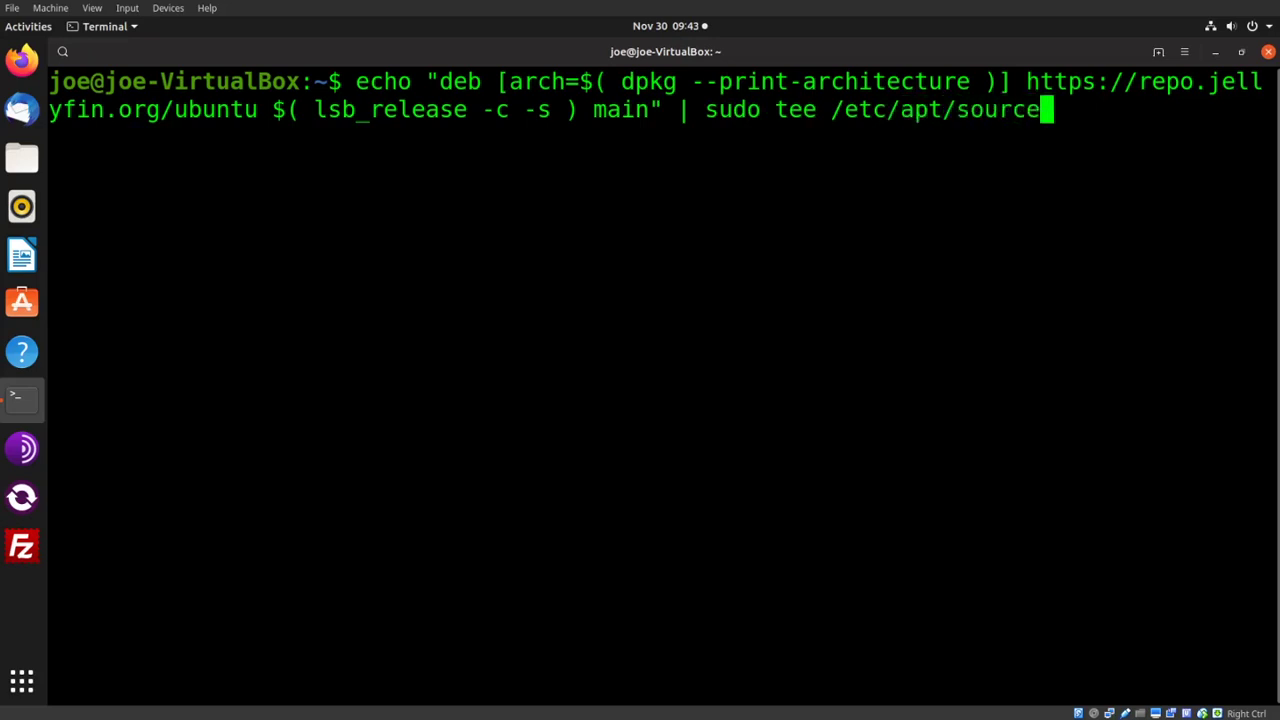
pyautogui.write('s.list.')
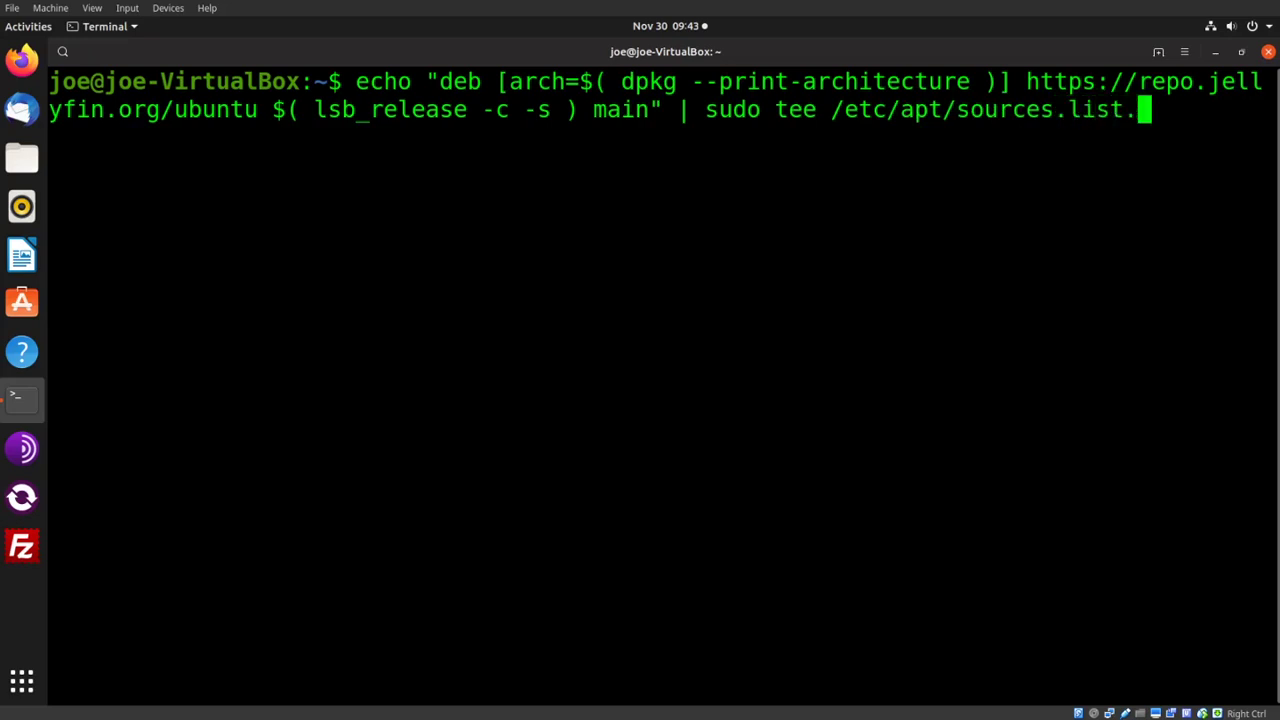
pyautogui.write('d/')
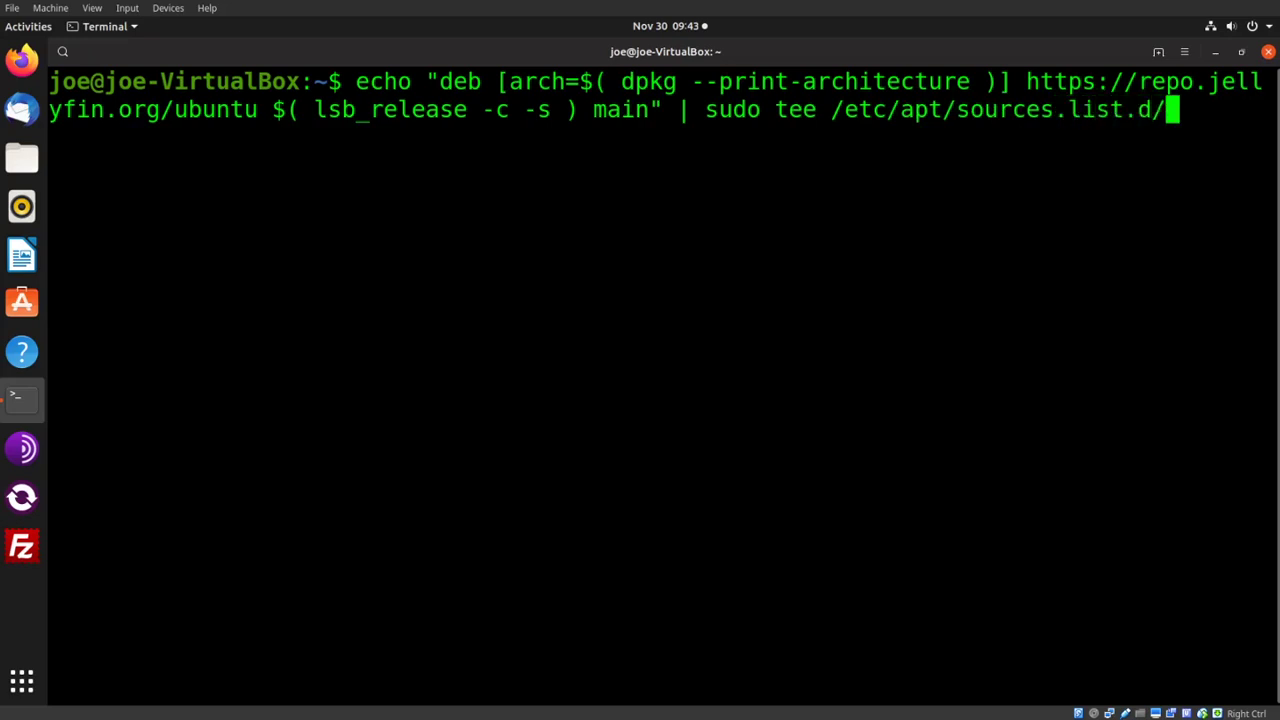
pyautogui.write('jell')
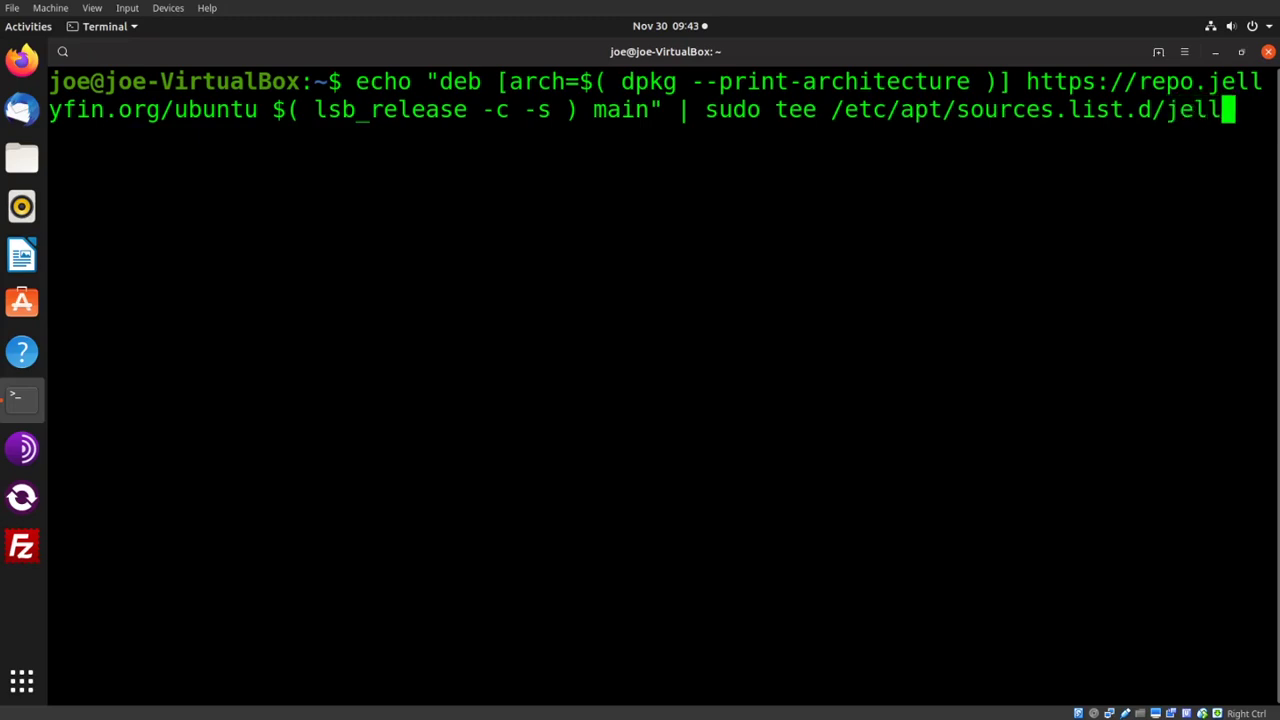
pyautogui.write('yfin')
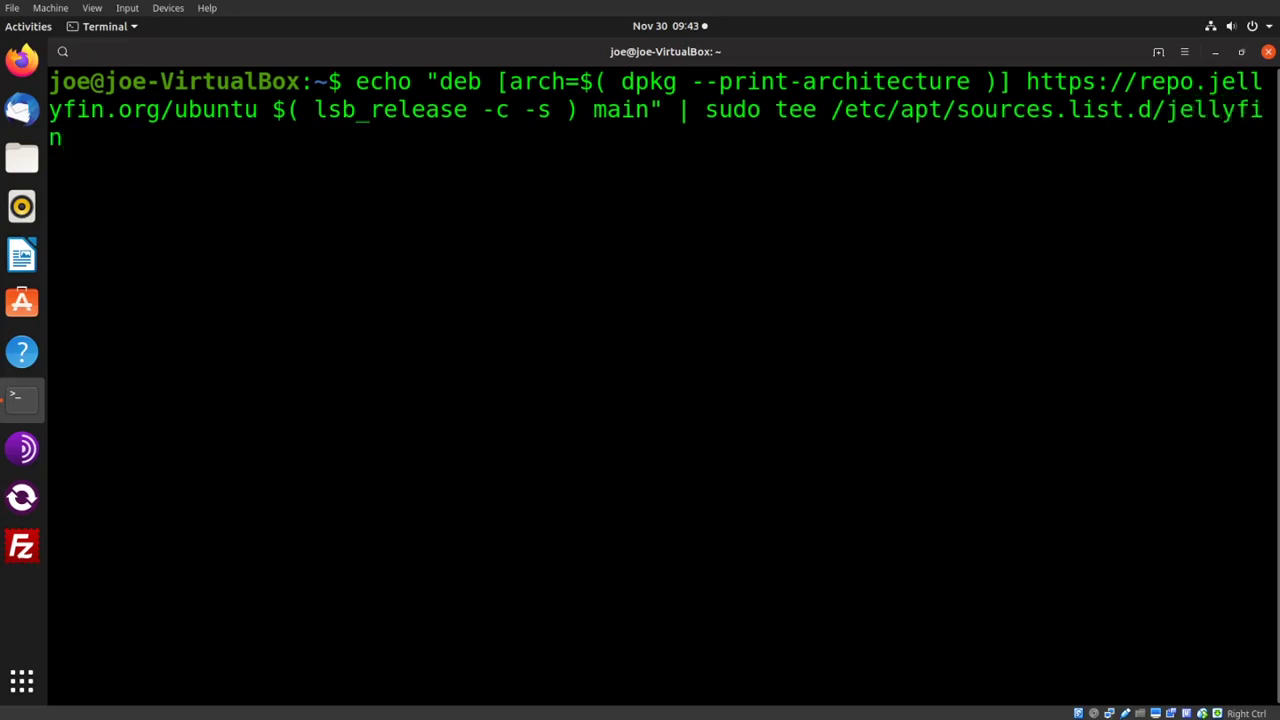
pyautogui.write('.list')
pyautogui.press('Return')
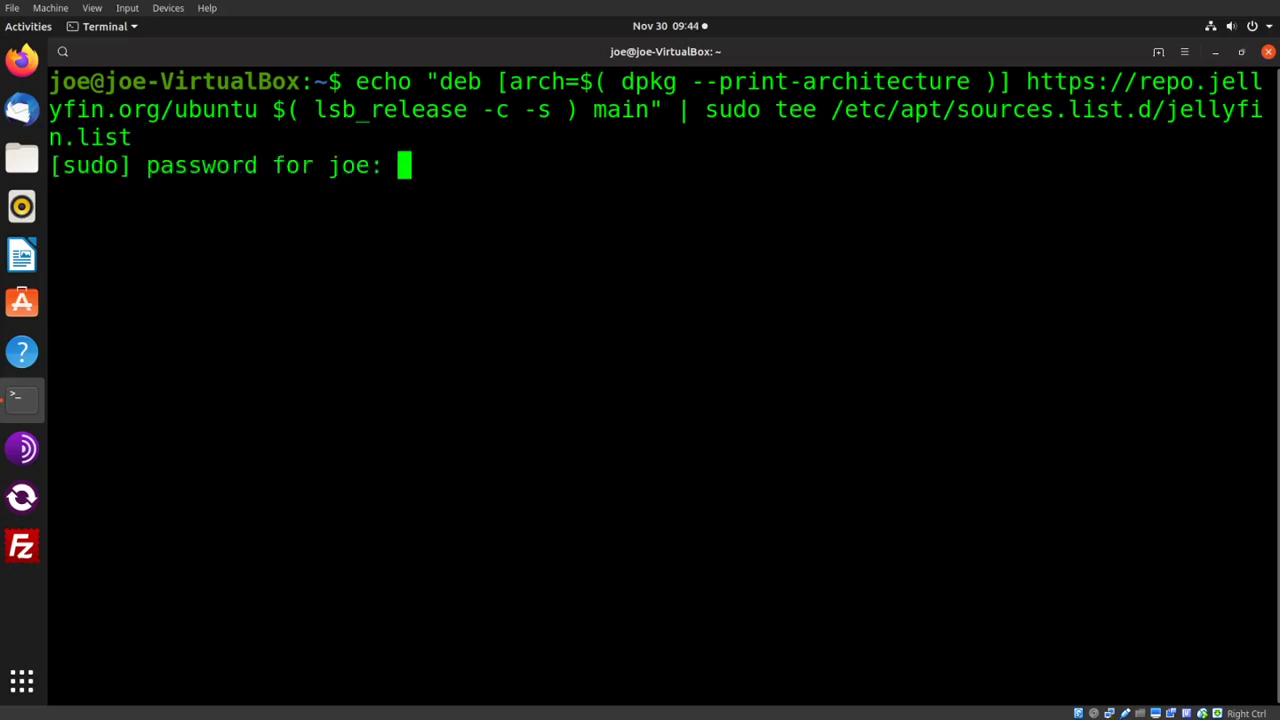
pyautogui.press('Return')
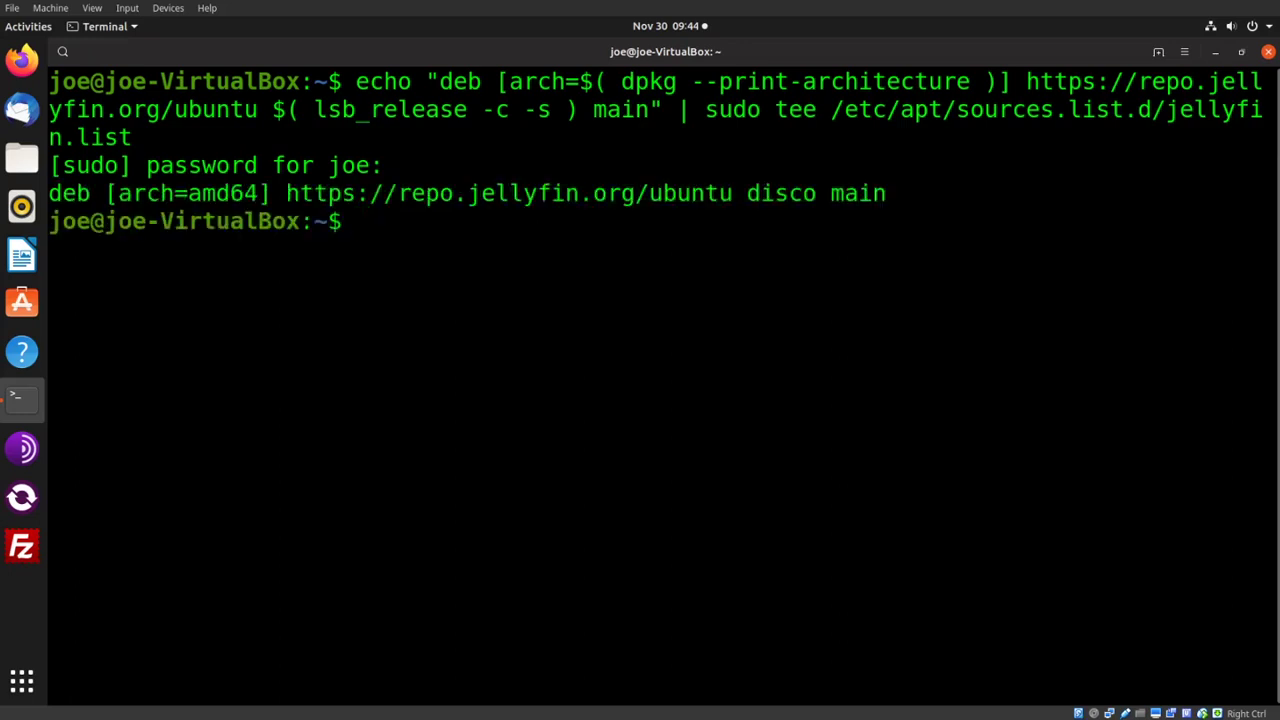
pyautogui.write('curl ')
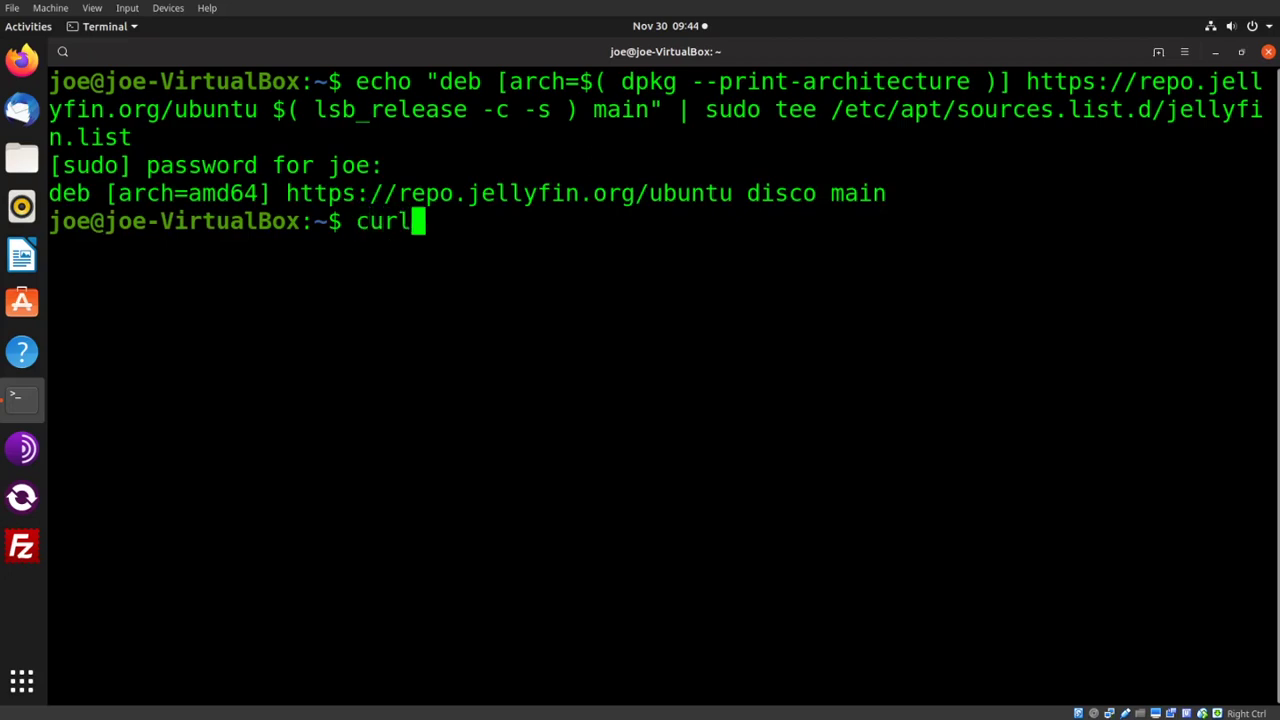
pyautogui.write('https')
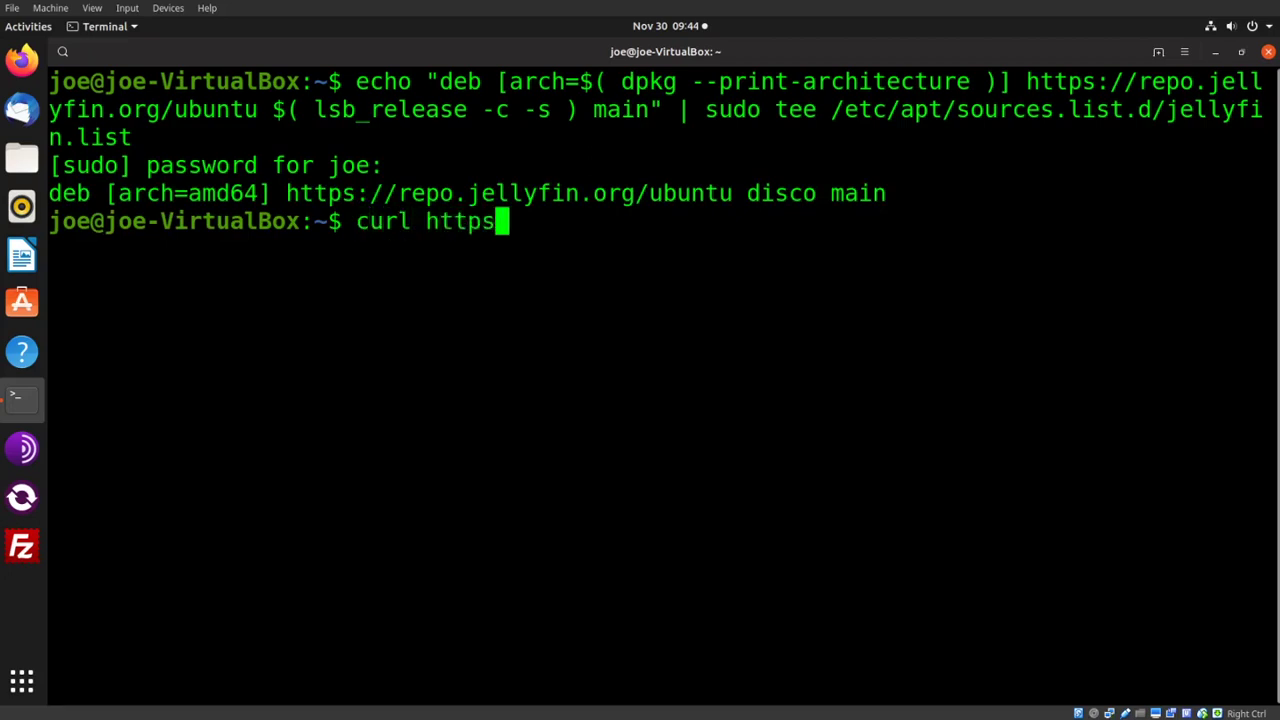
pyautogui.write(':/')
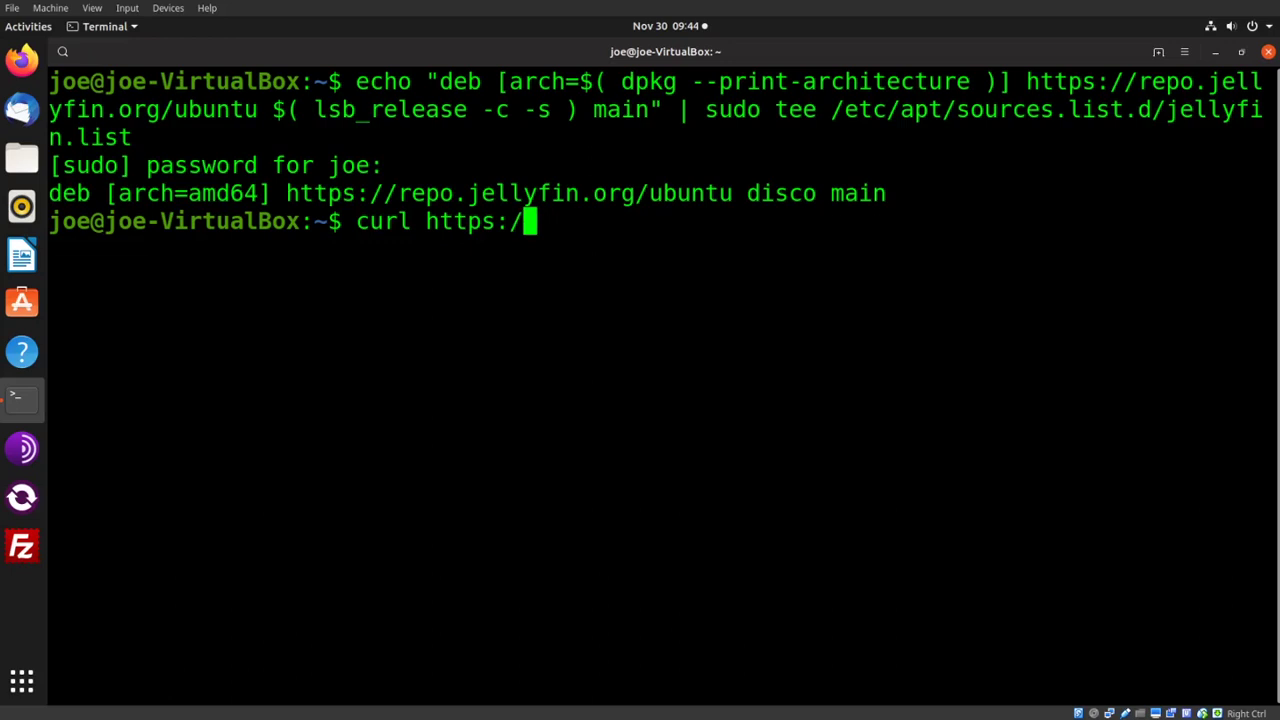
pyautogui.write('/re')
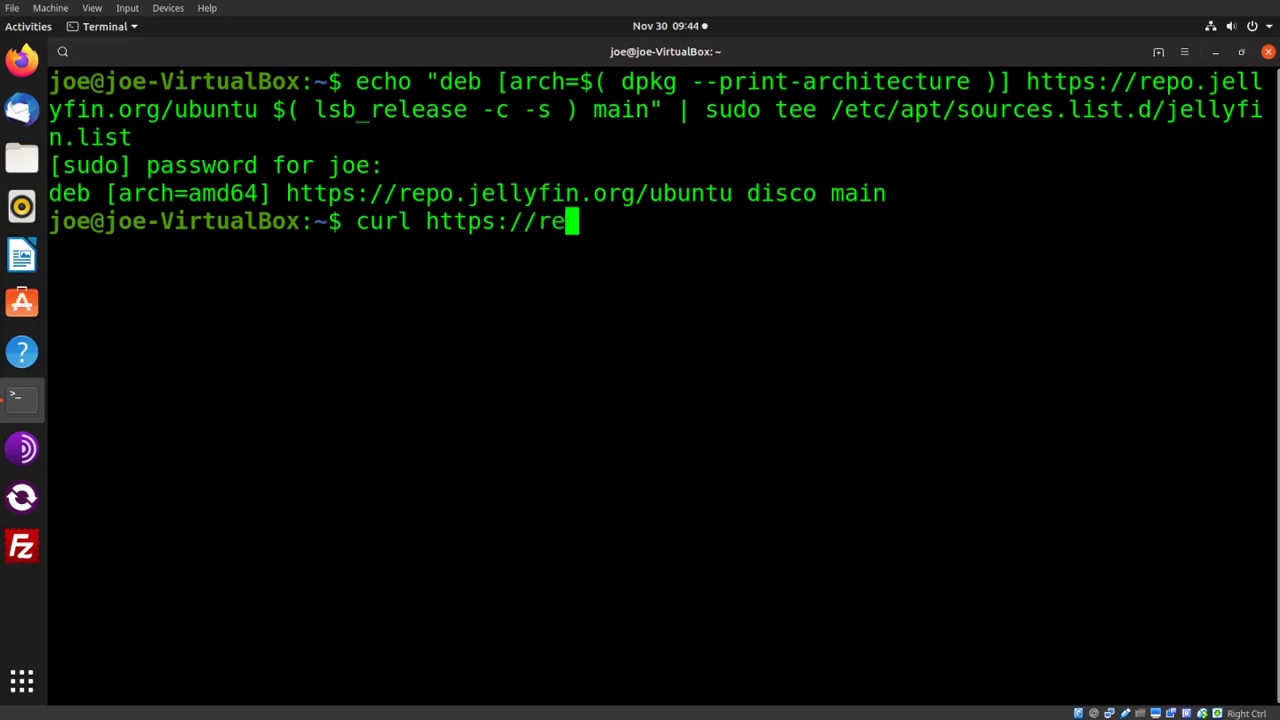
pyautogui.write('po.jell')
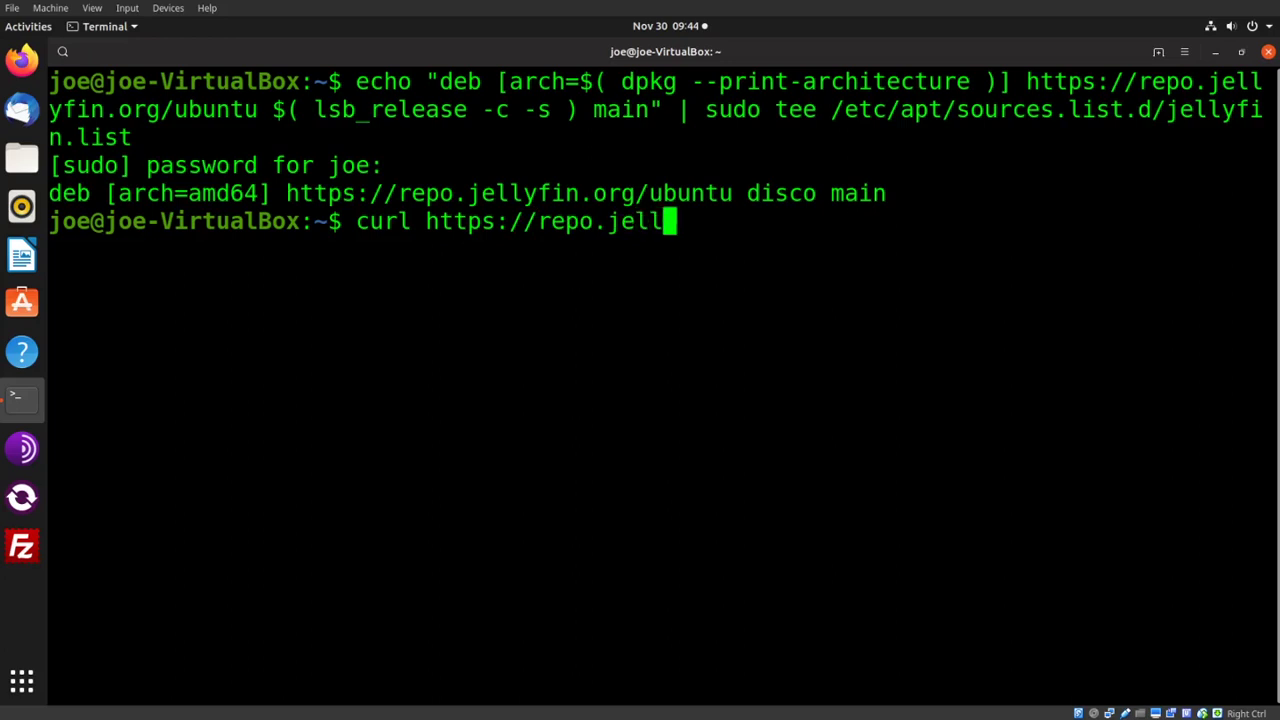
pyautogui.write('yfin.org')
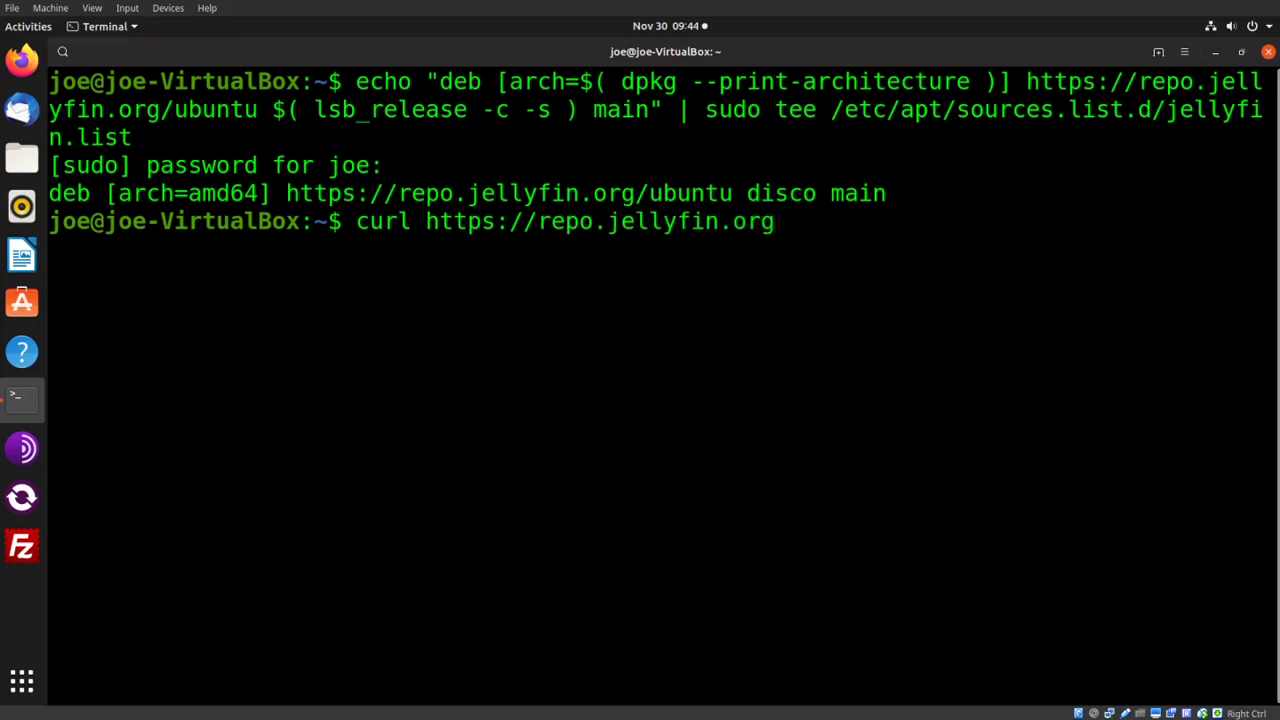
pyautogui.write('/ubuntu')
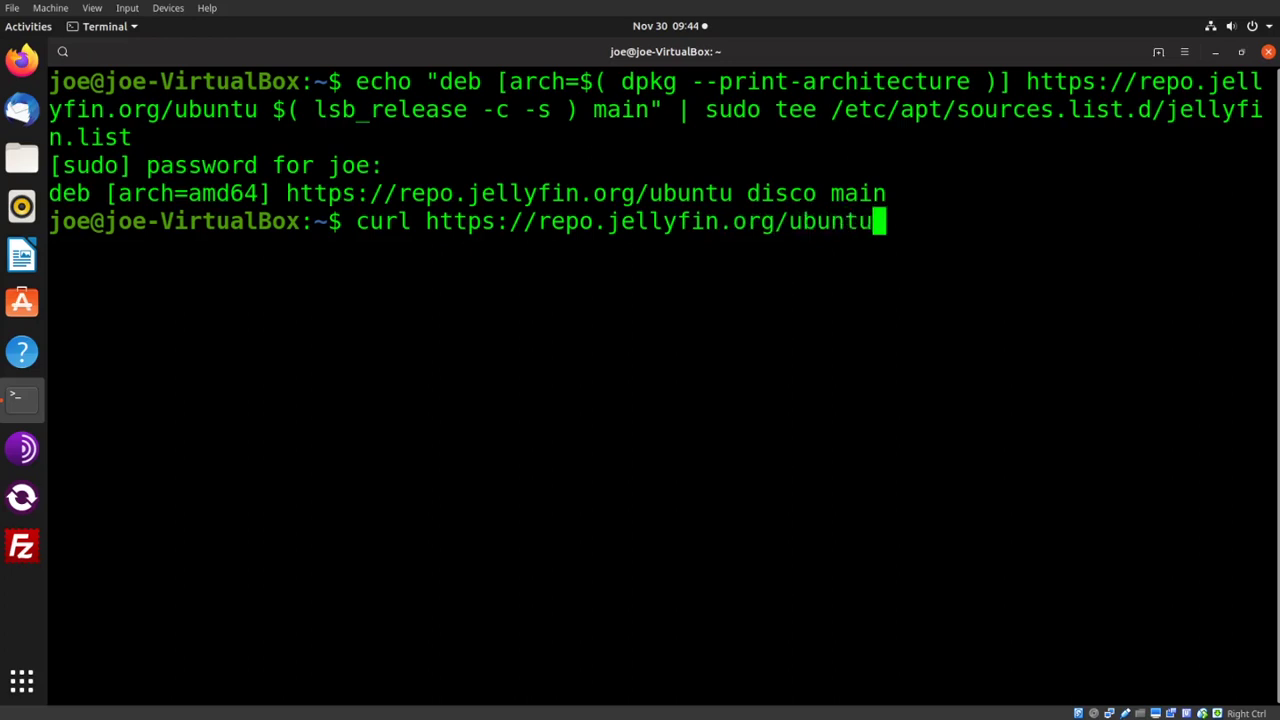
pyautogui.write('/je')
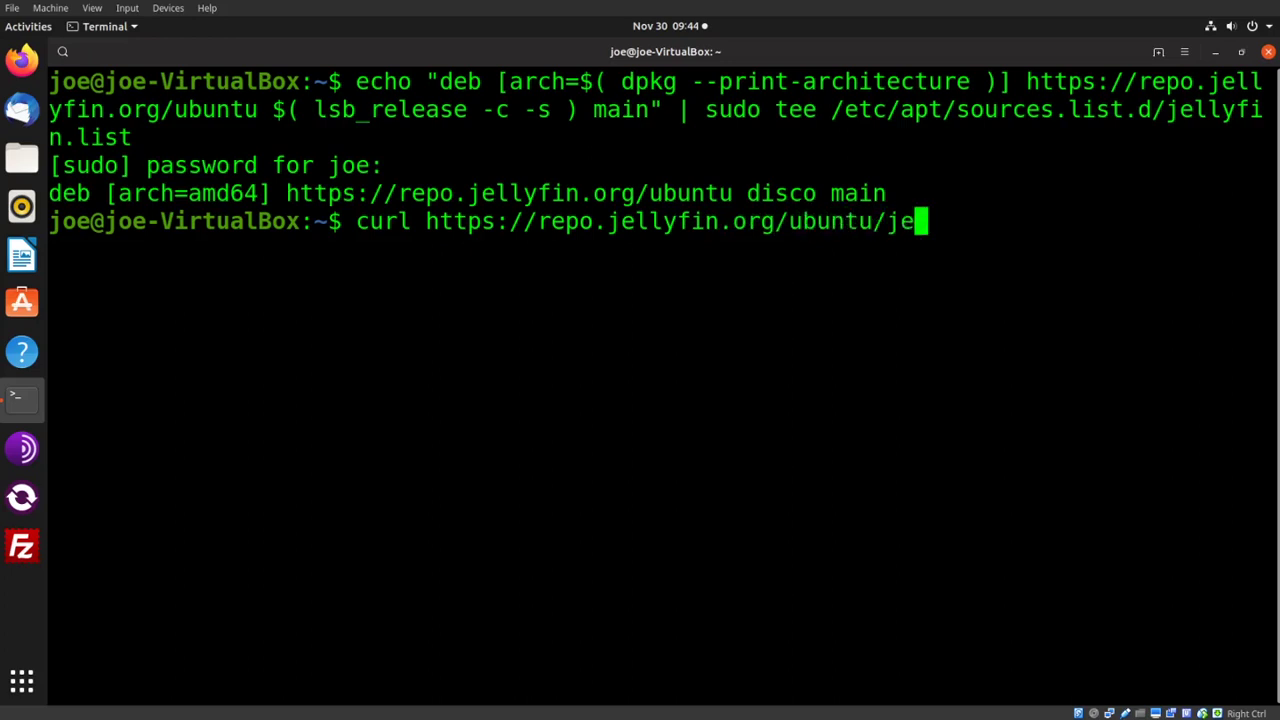
pyautogui.write('llyfin')
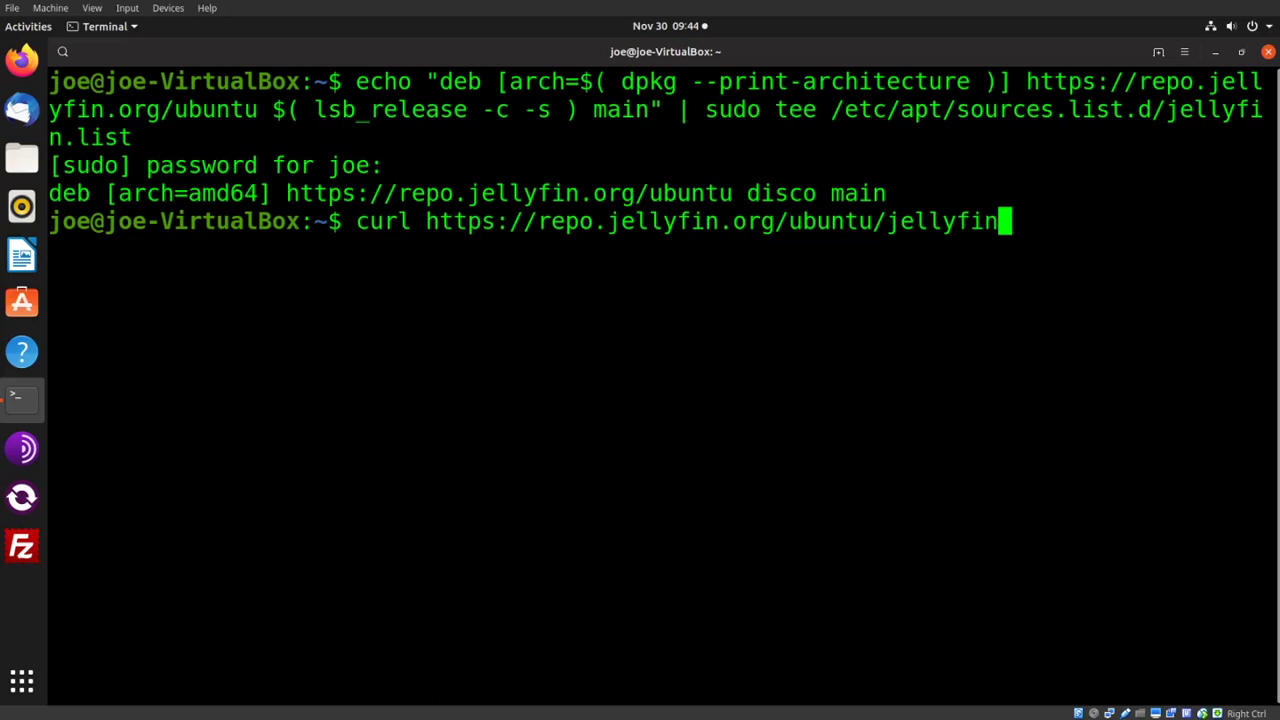
pyautogui.write('_team')
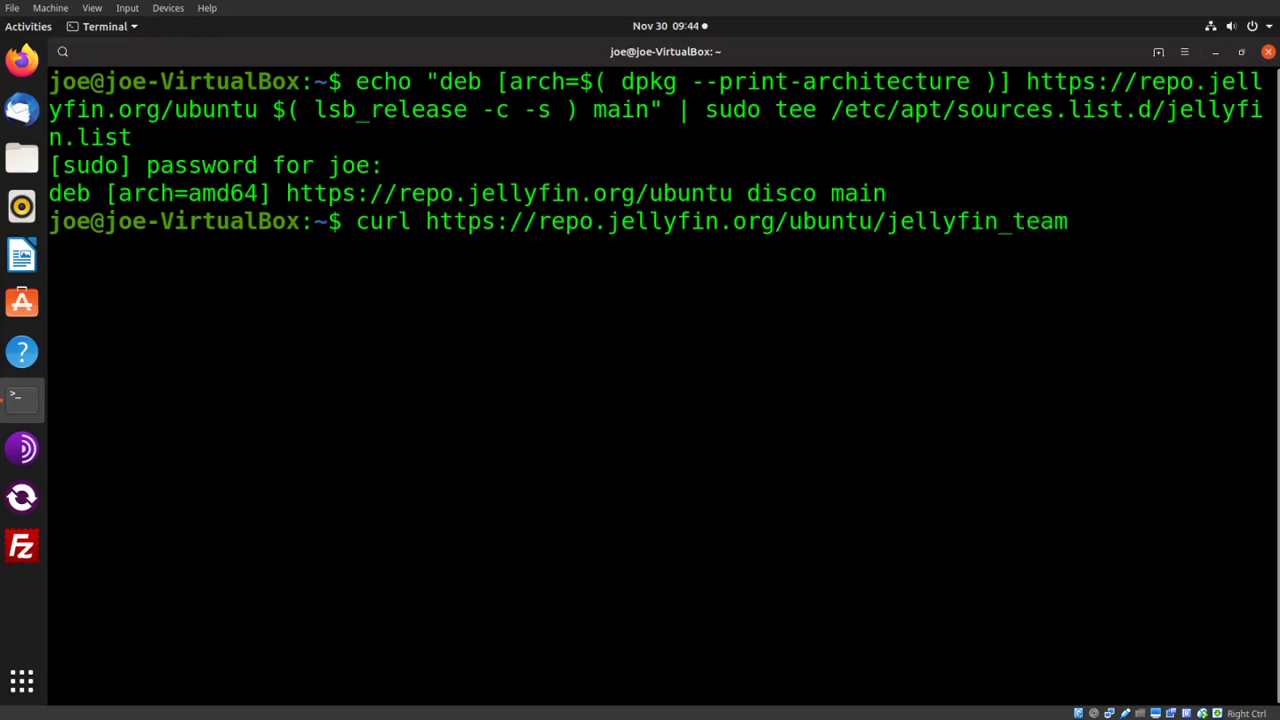
pyautogui.write('.gpg')
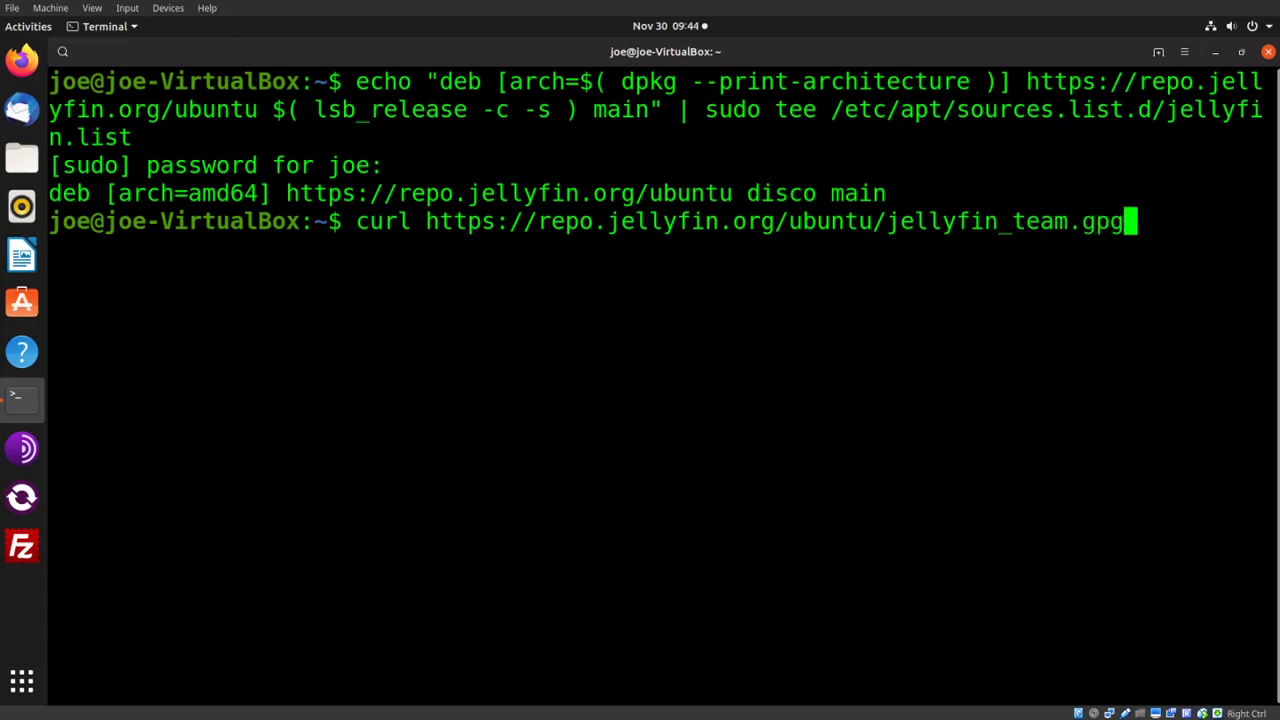
pyautogui.write('.key')
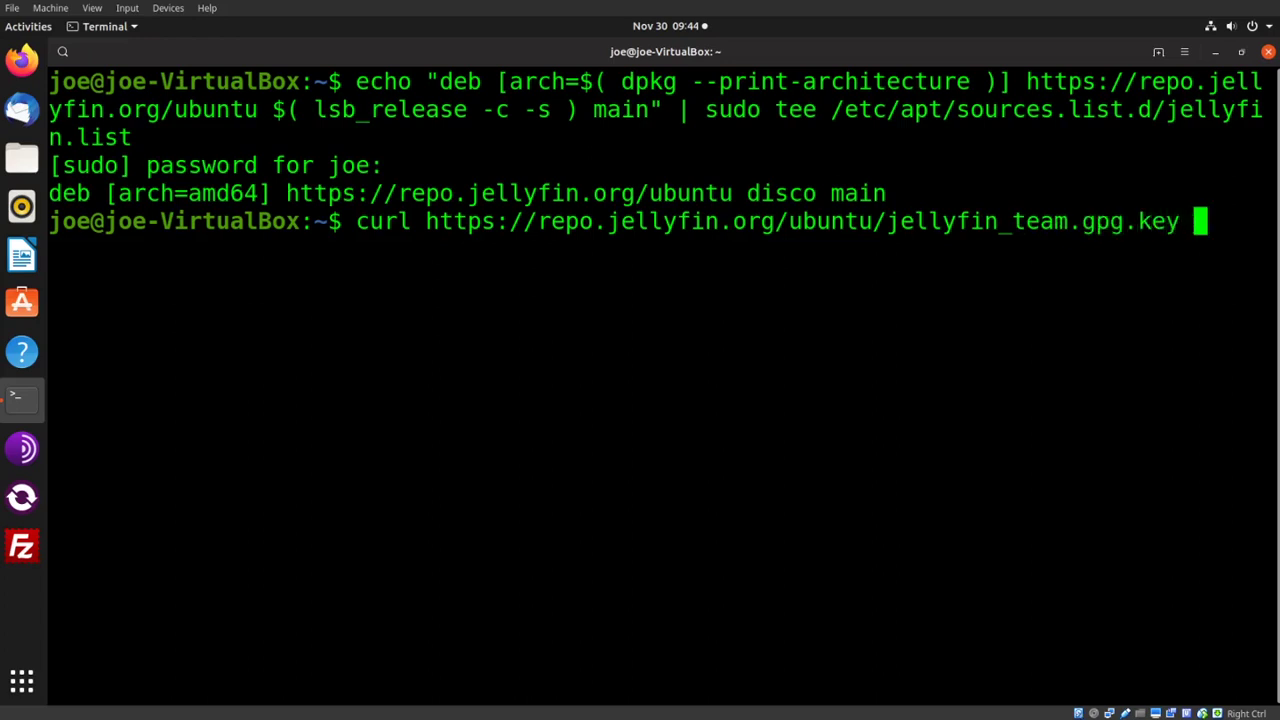
# Pipe the fetched Jellyfin signing key into sudo apt-key add - and run the command.
pyautogui.write(' | ')
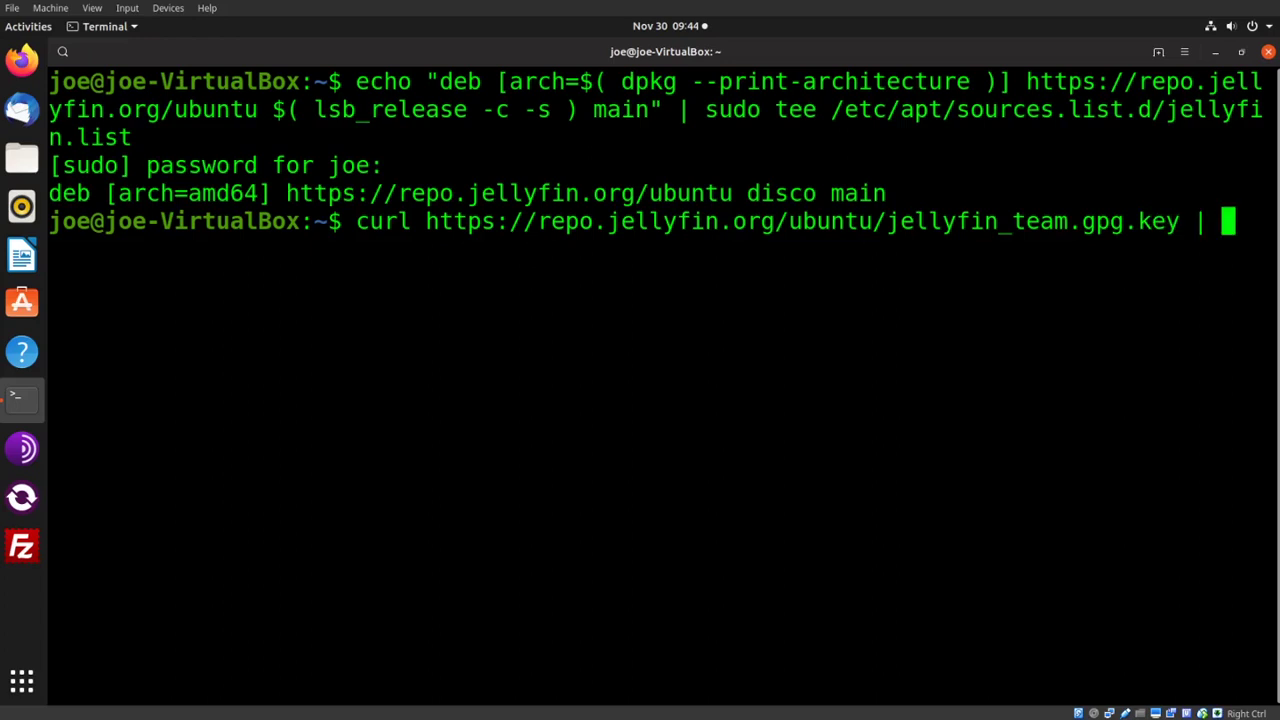
pyautogui.write('sudo')
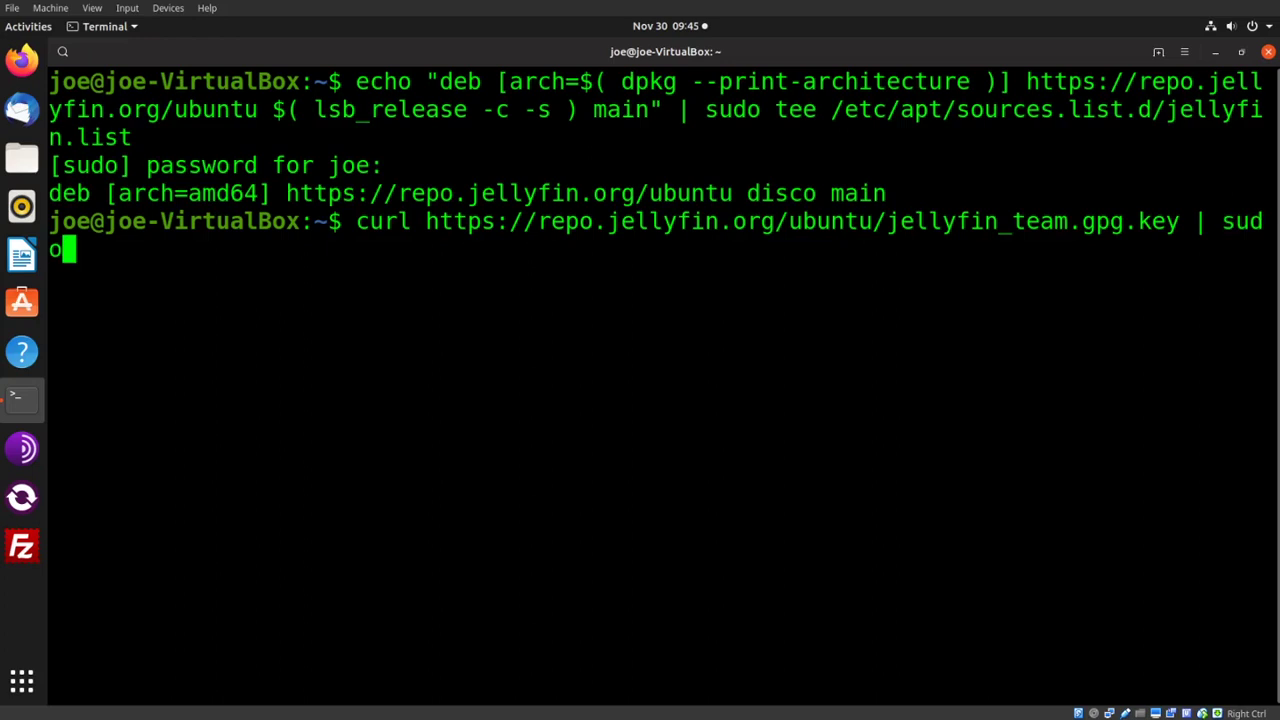
pyautogui.write(' apt-k')
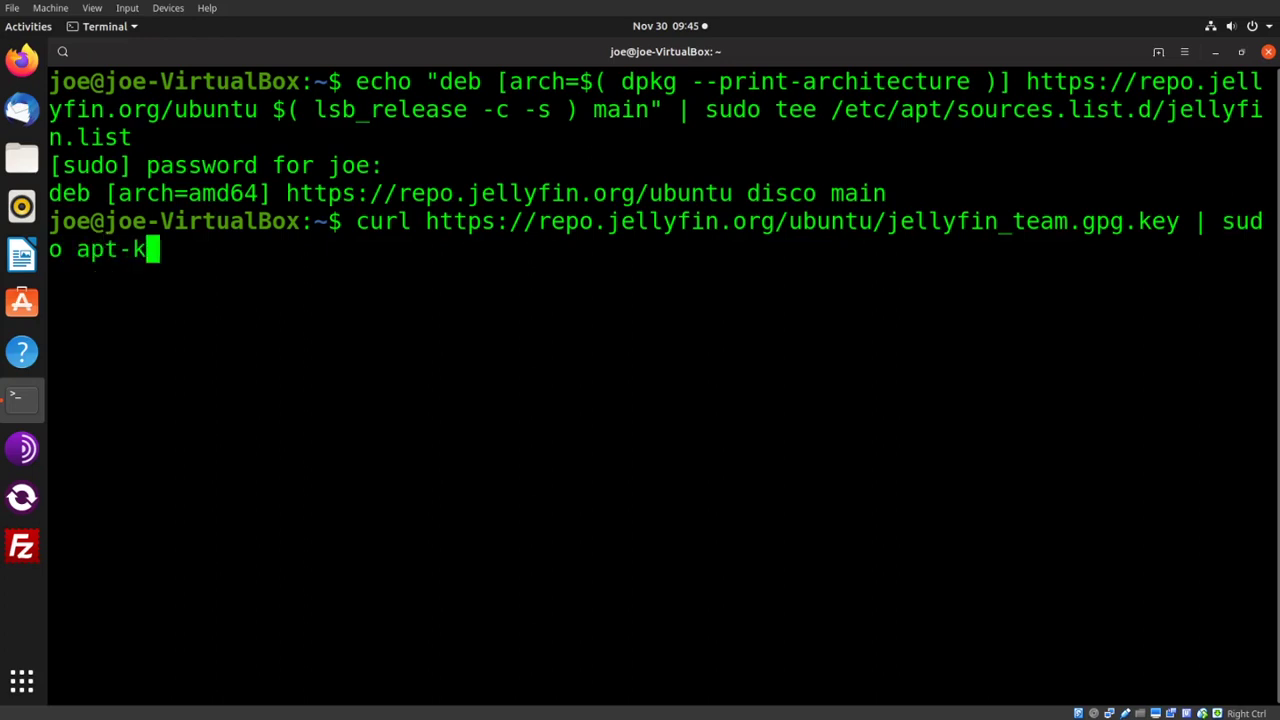
pyautogui.write('ey ')
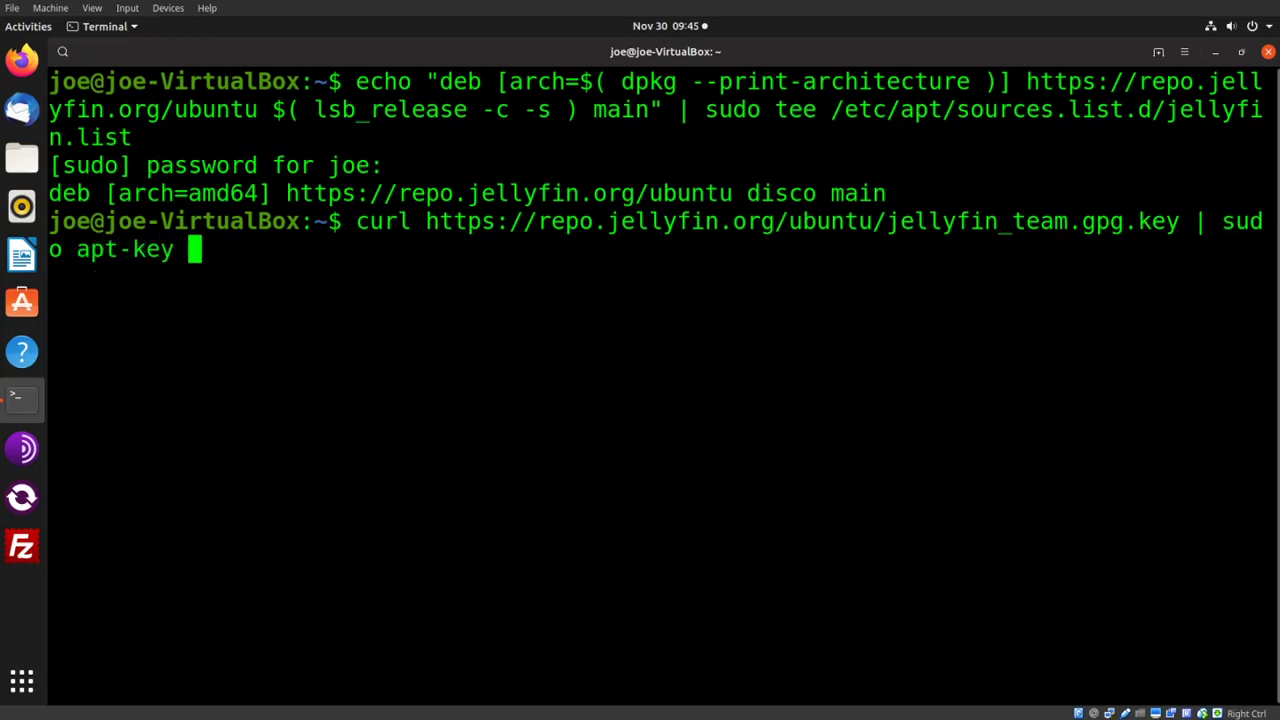
pyautogui.write('add -')
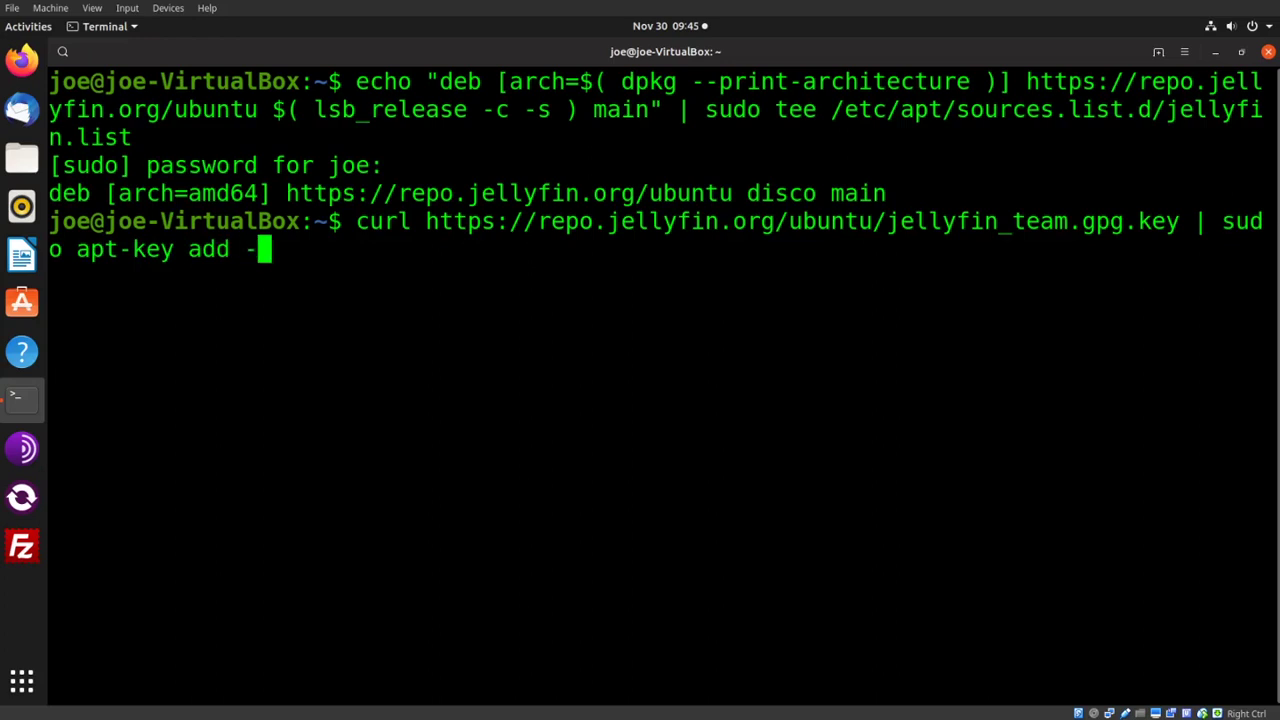
pyautogui.press('Return')
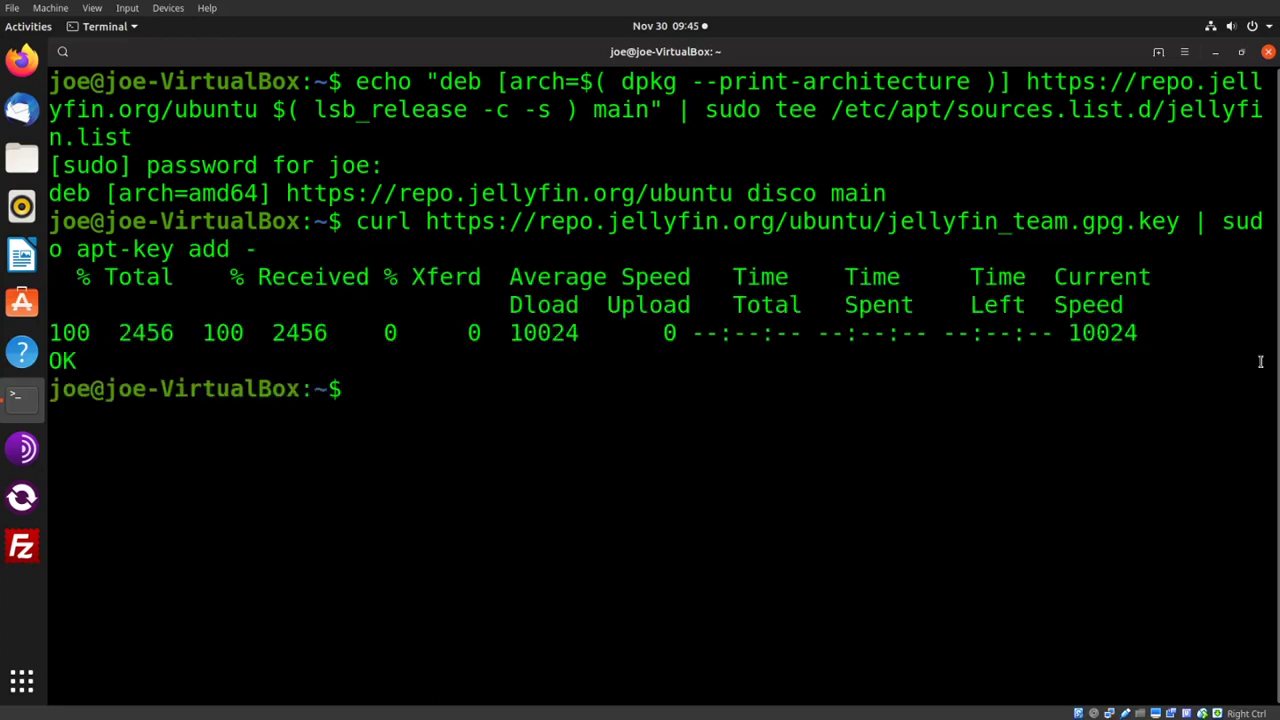
# Refresh the package lists with "sudo apt update".
pyautogui.write('sudo ')
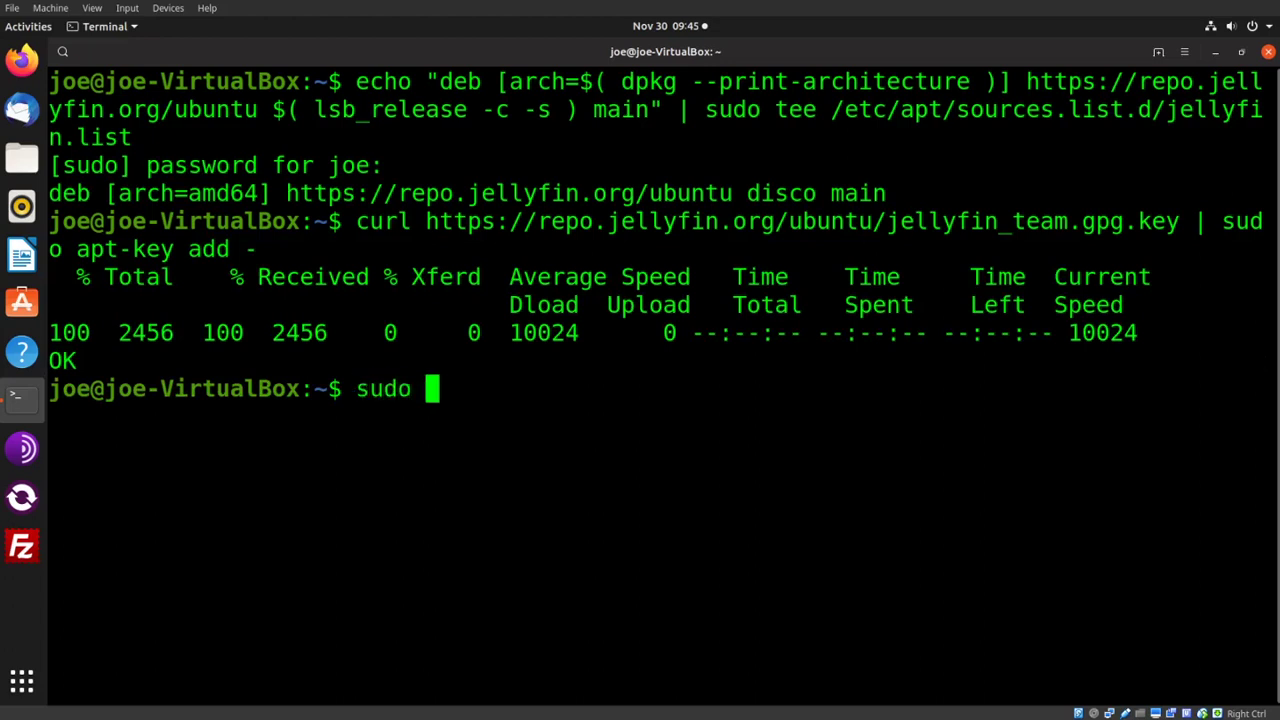
pyautogui.write('apt update')
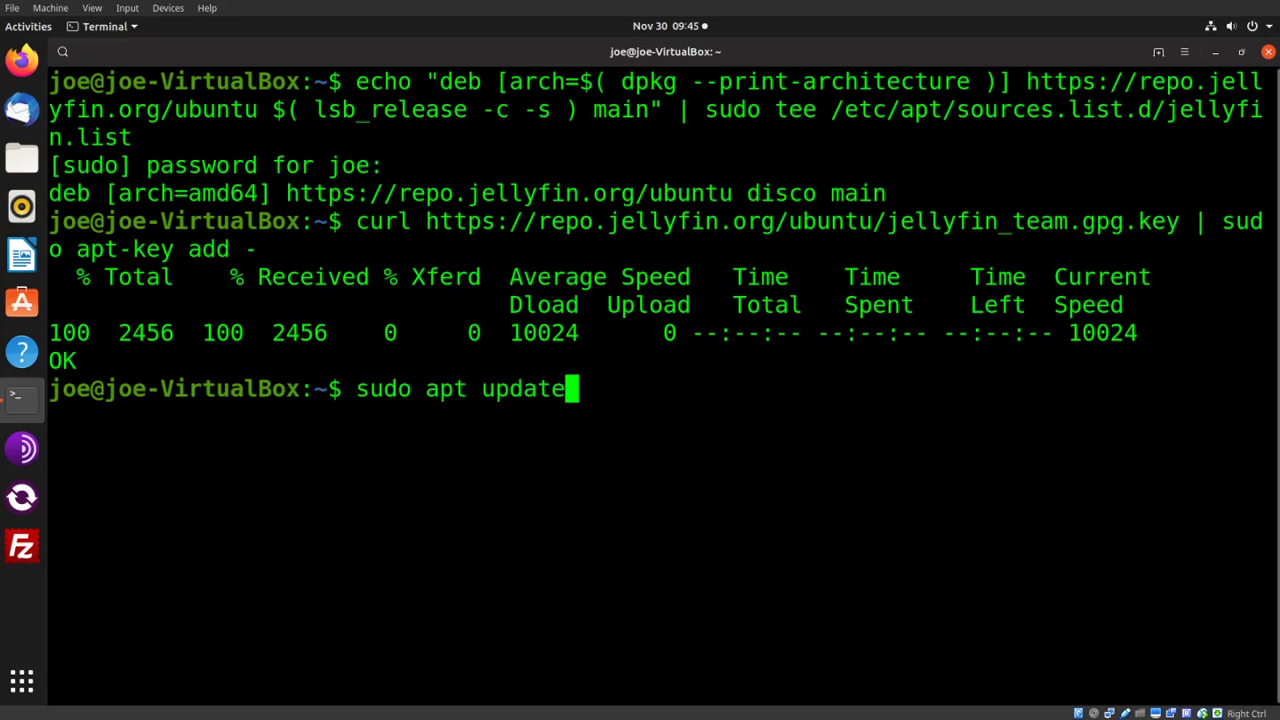
pyautogui.press('Return')
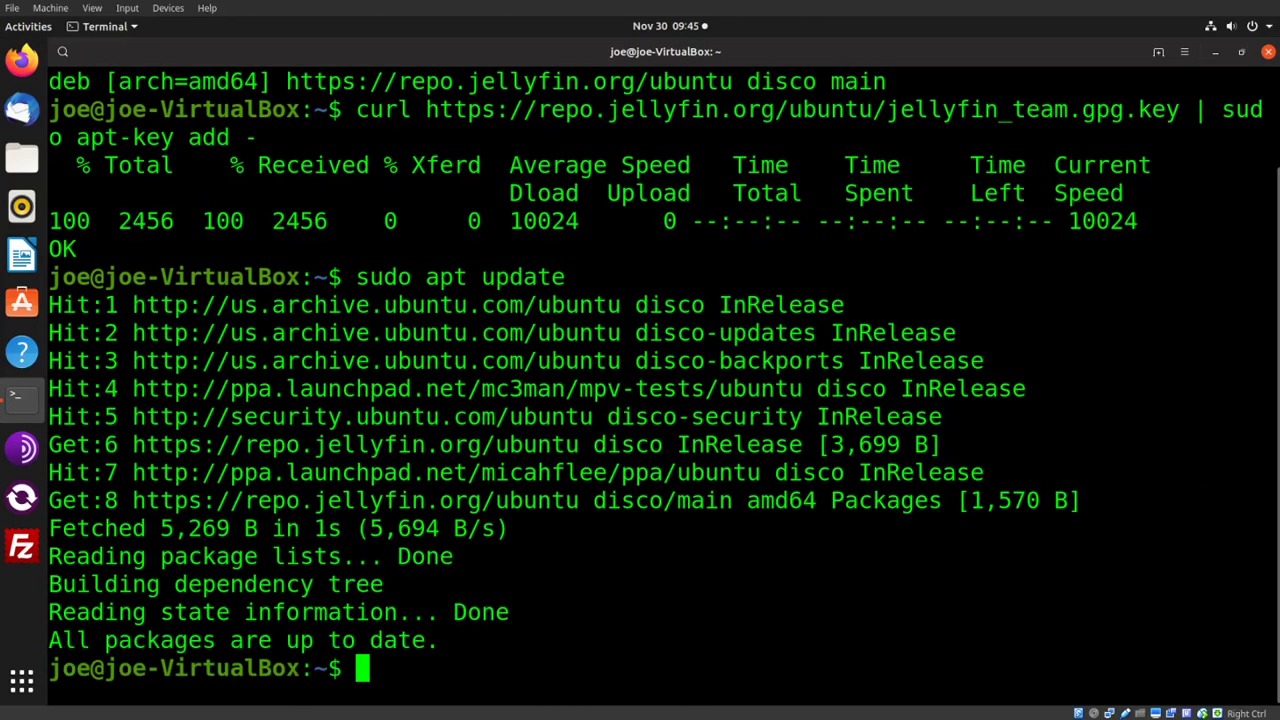
# Install the Jellyfin package with "sudo apt install -y jellyfin".
pyautogui.write('sudo ')
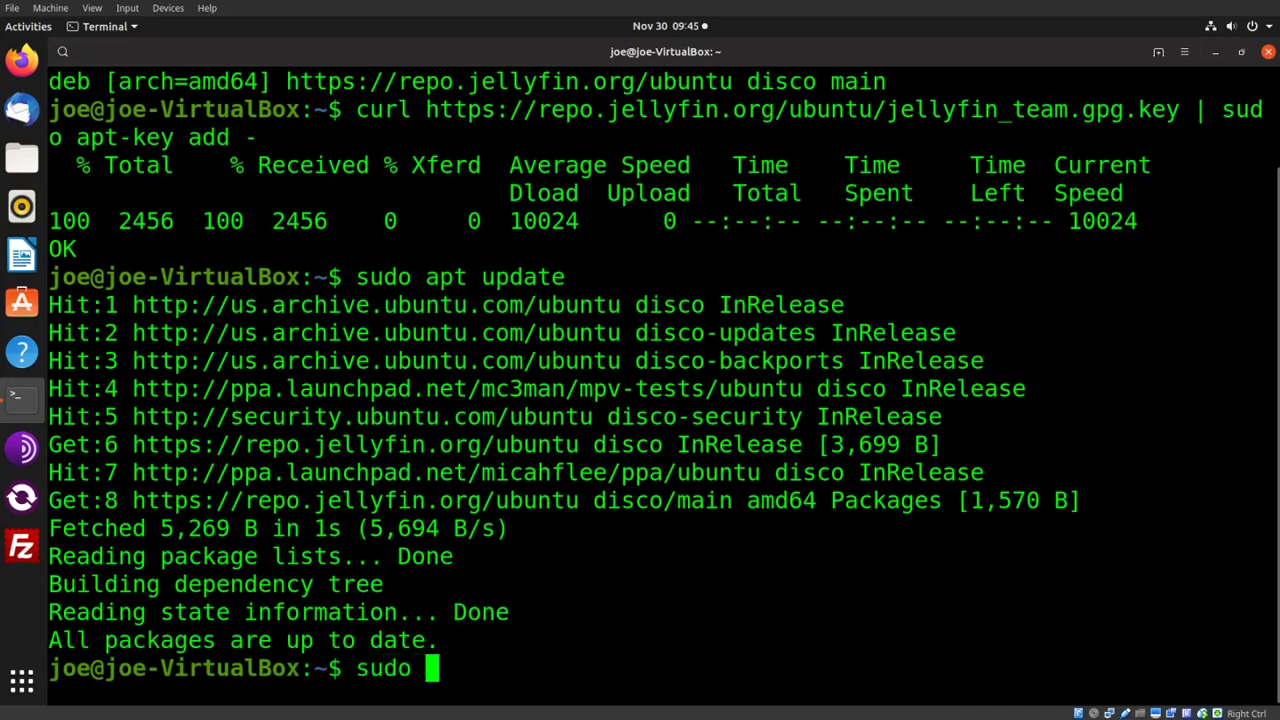
pyautogui.write('ap')
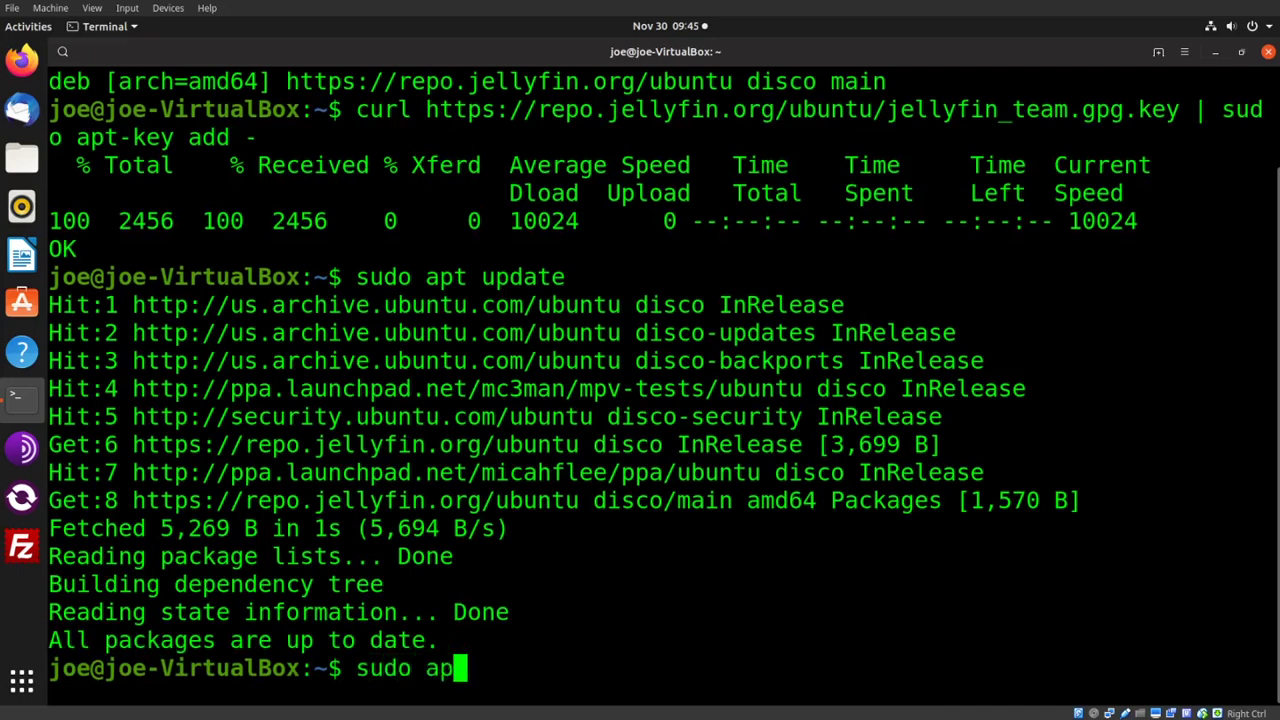
pyautogui.write('t install ')
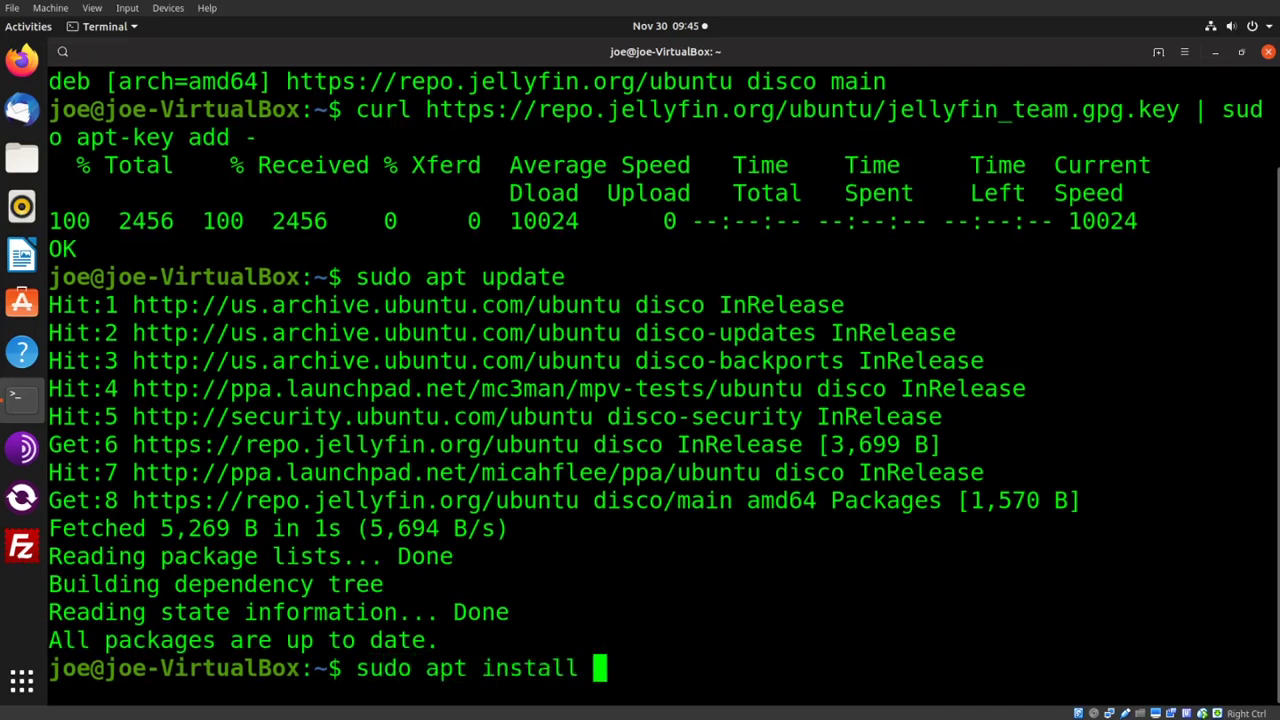
pyautogui.write('-y je')
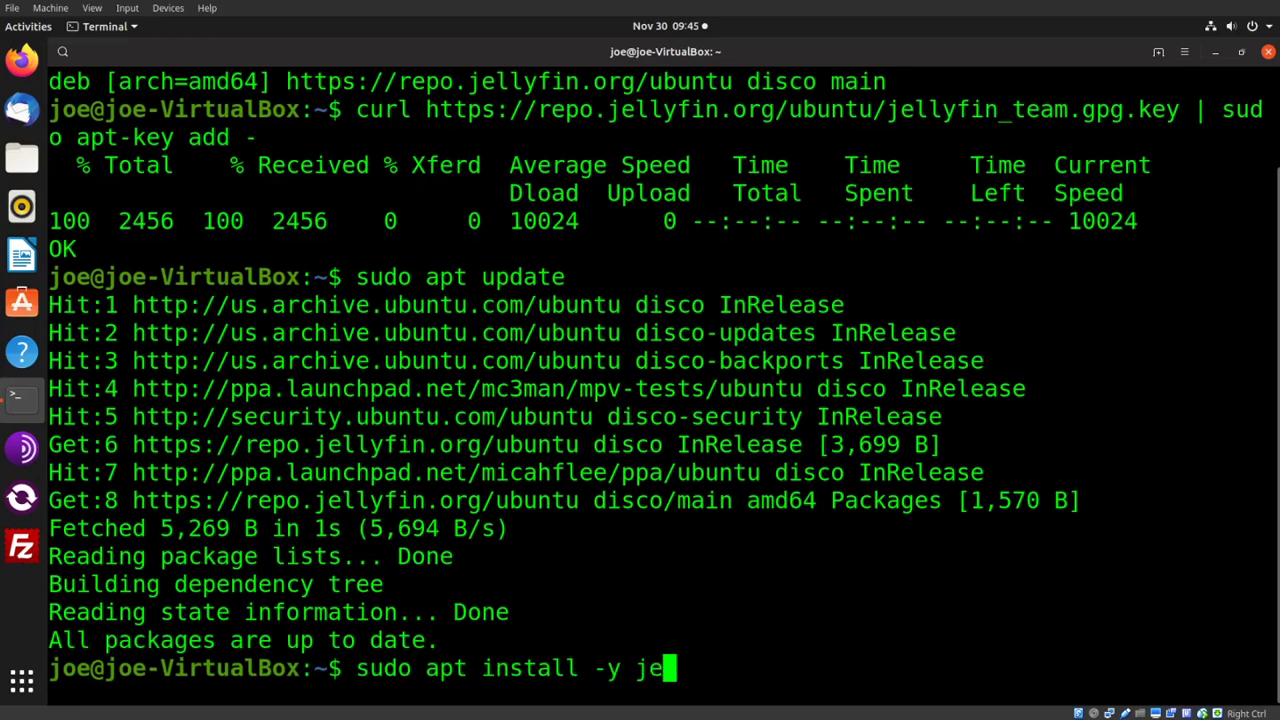
pyautogui.write('llyfin')
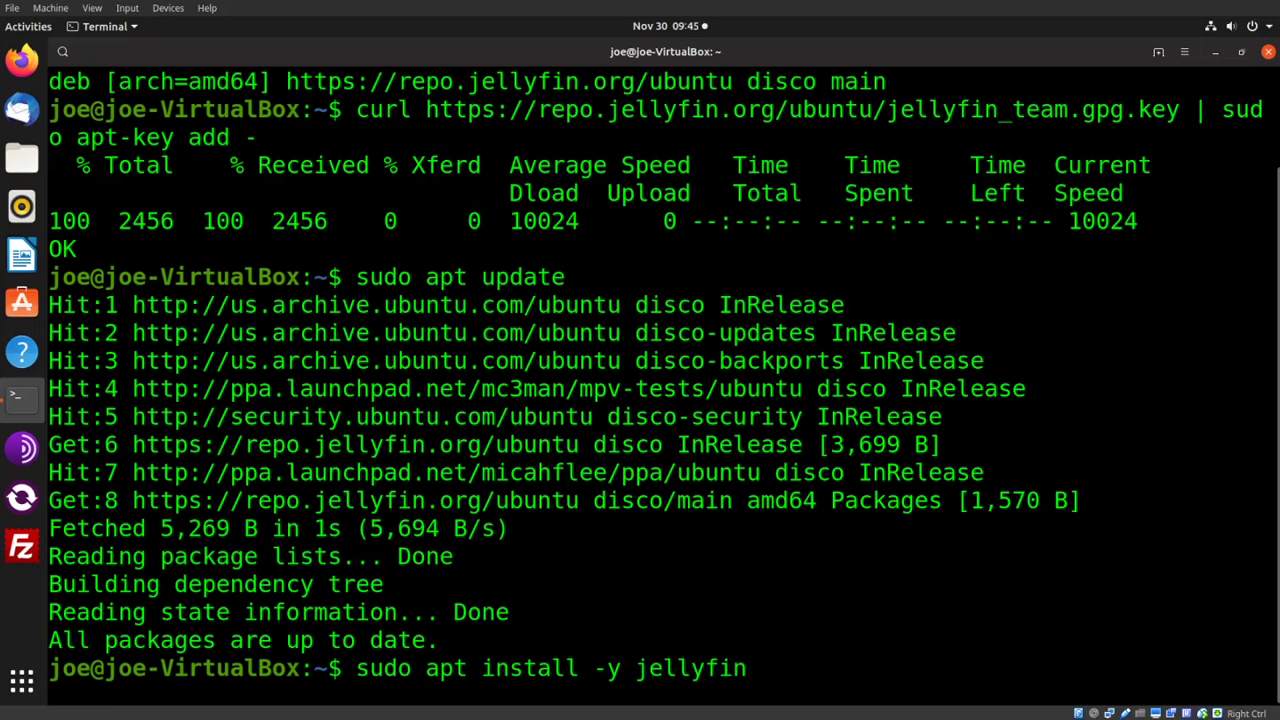
pyautogui.press('Return')
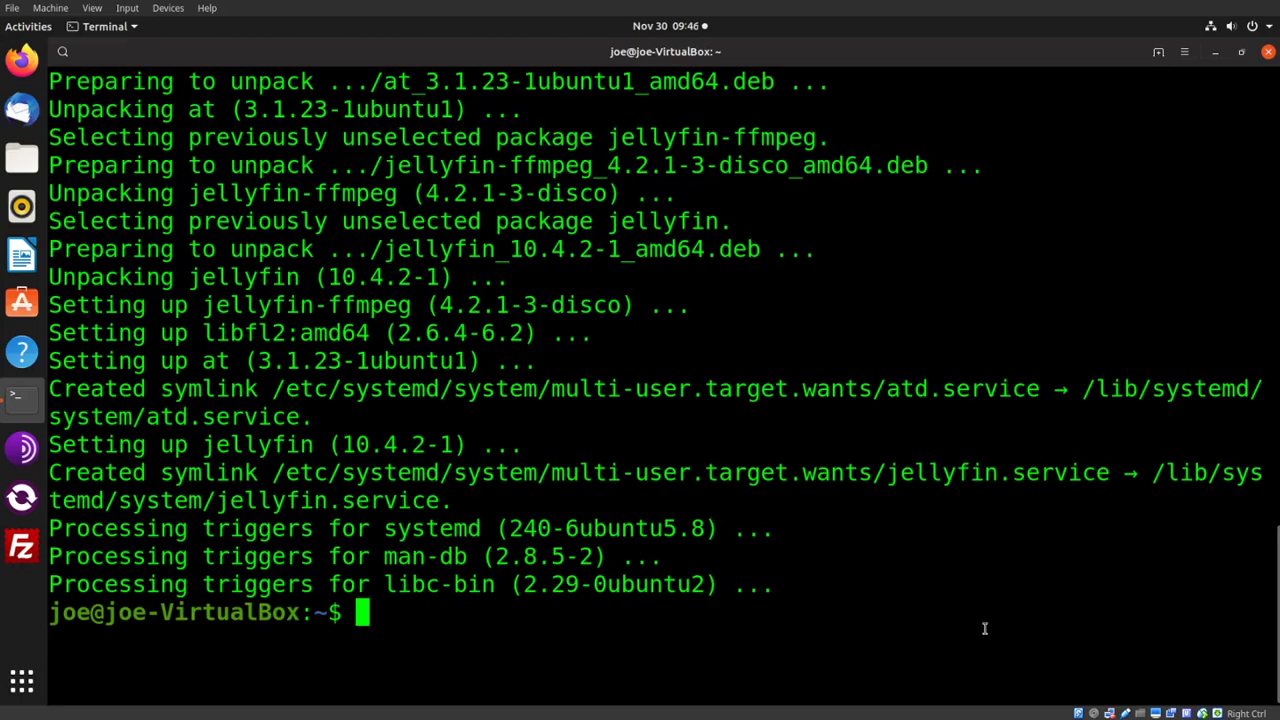
# Start the Jellyfin service with "sudo systemctl start jellyfin.service".
pyautogui.write('sudo')
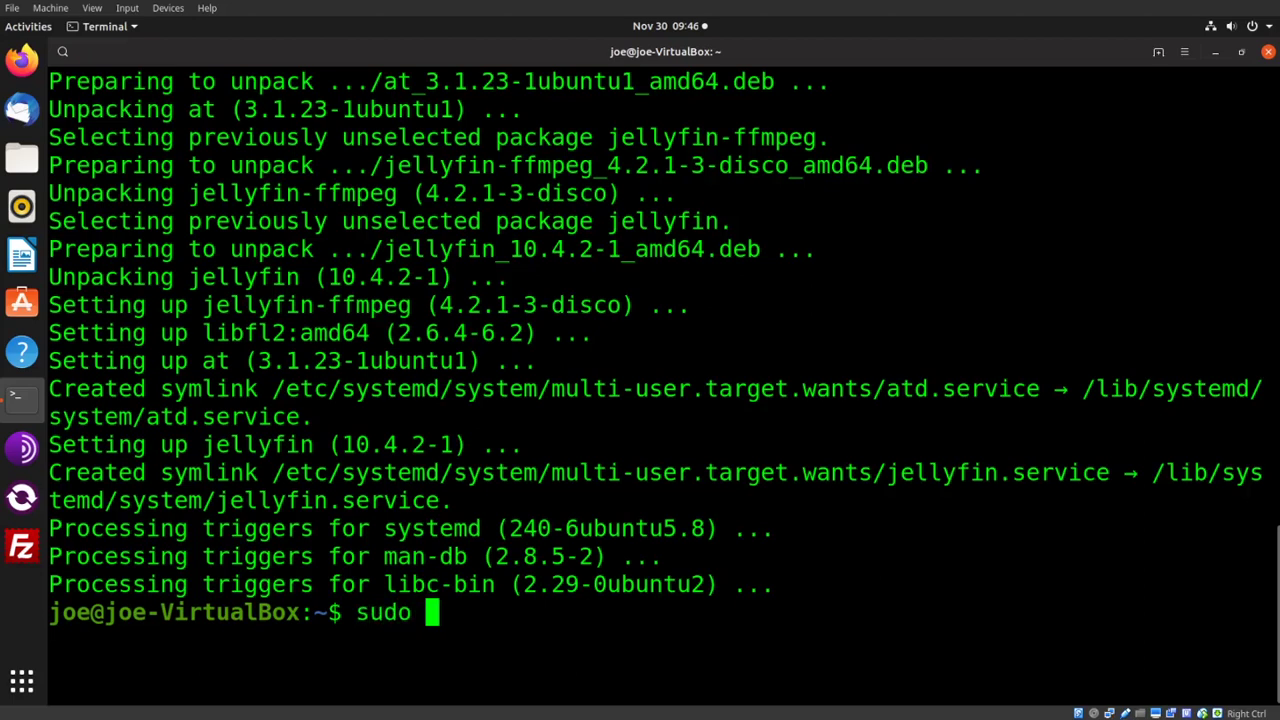
pyautogui.write(' system')
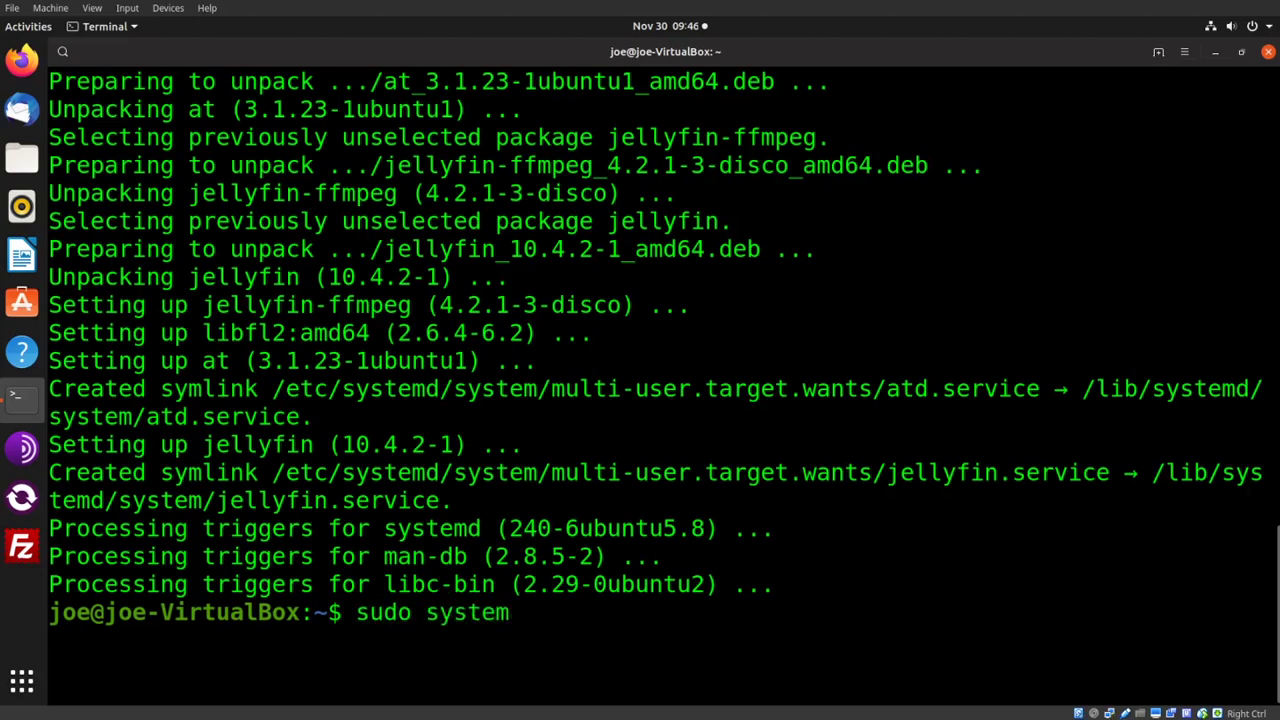
pyautogui.write('ctl s')
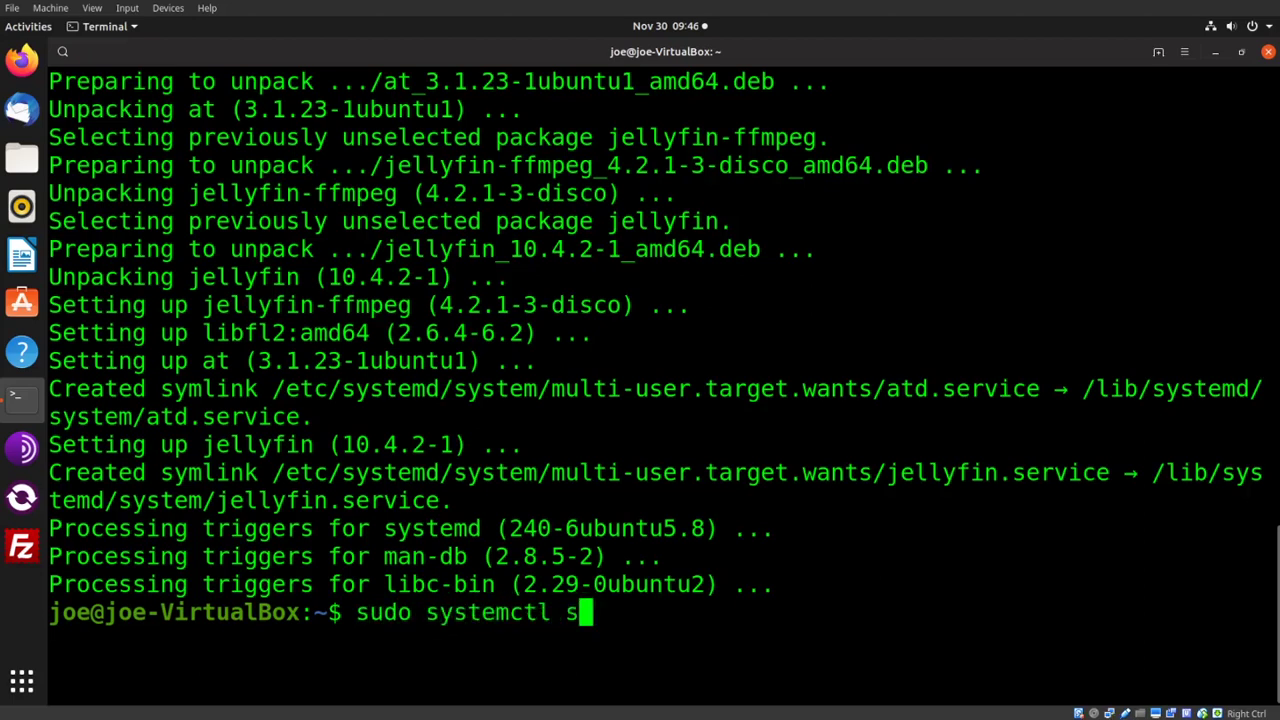
pyautogui.write('tart')
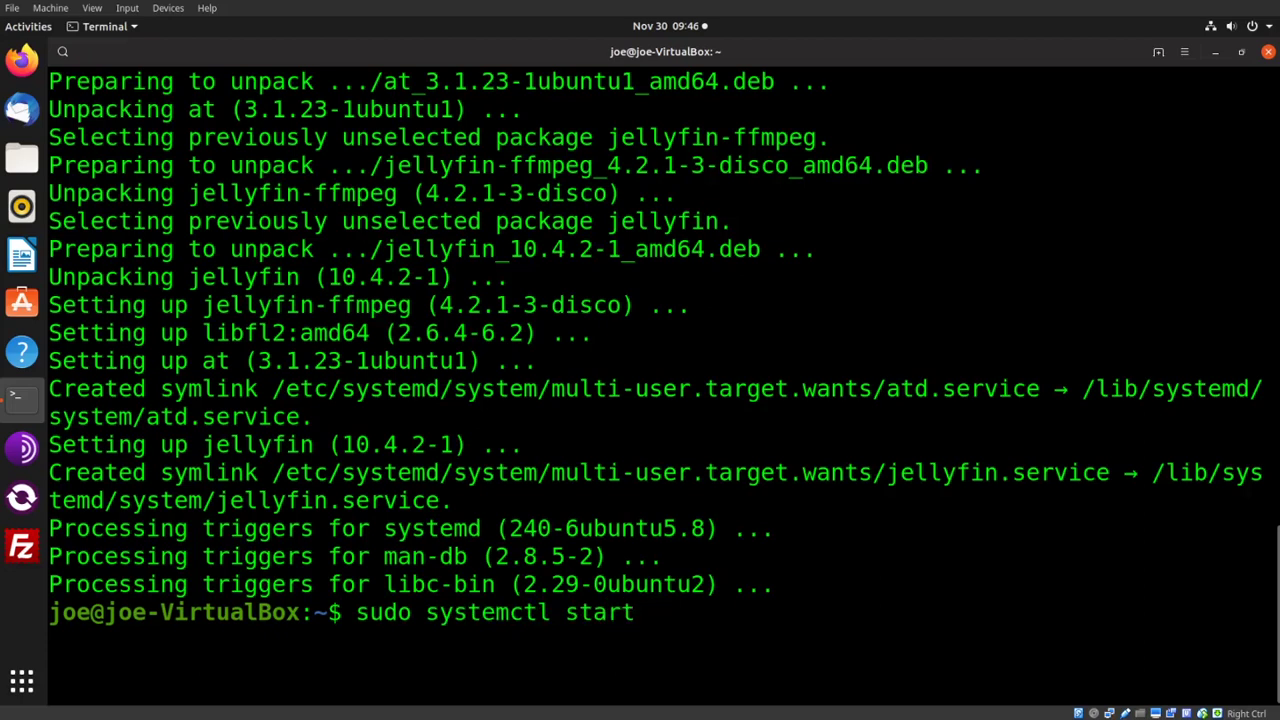
pyautogui.write(' jelly')
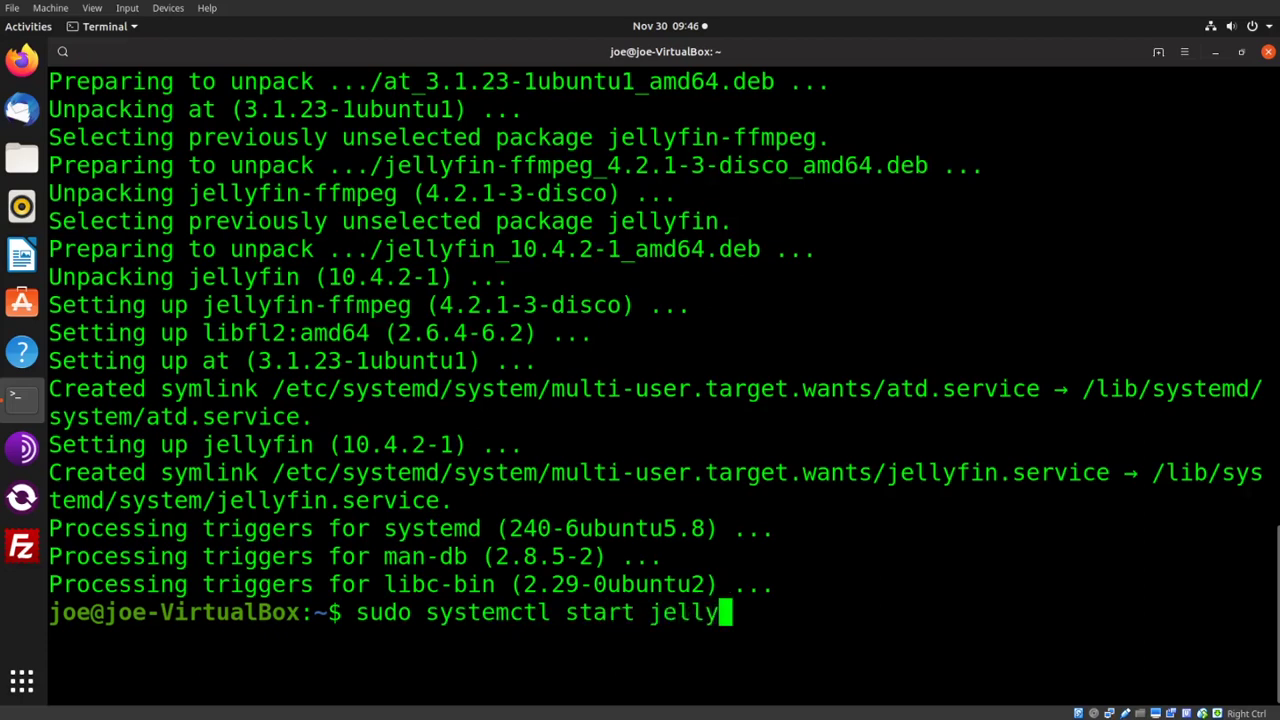
pyautogui.write('fin')
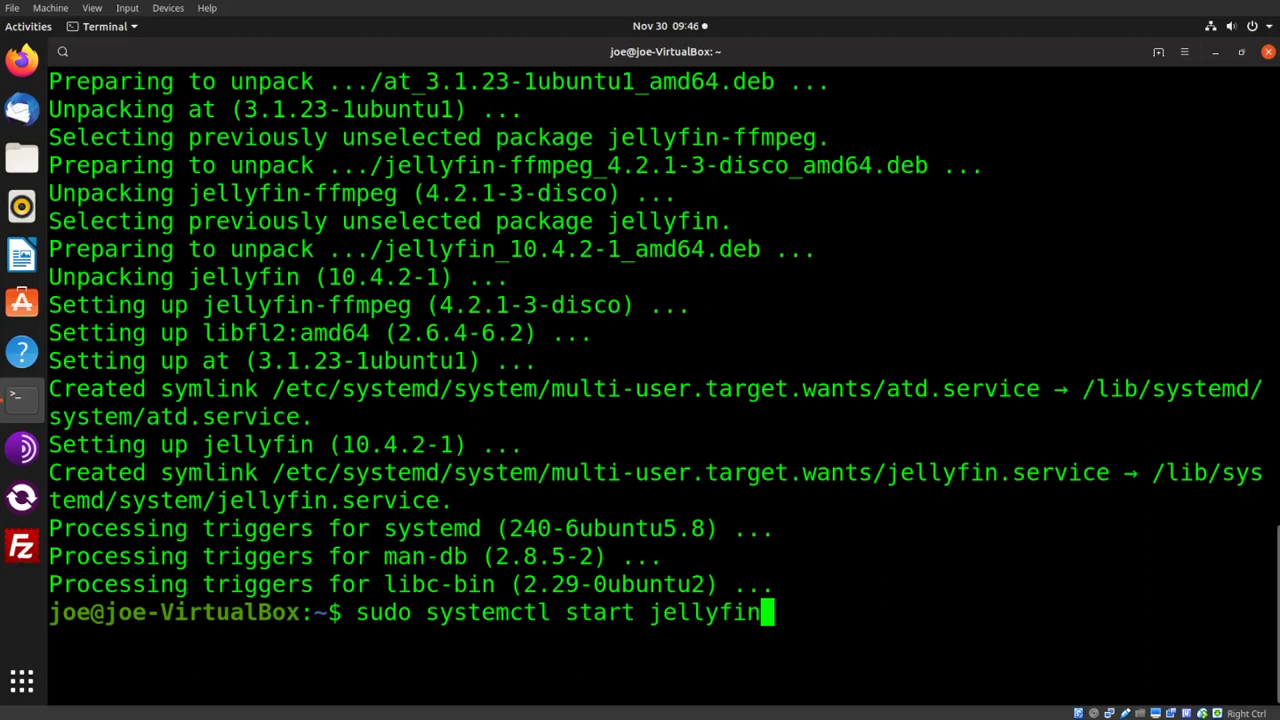
pyautogui.write('.service')
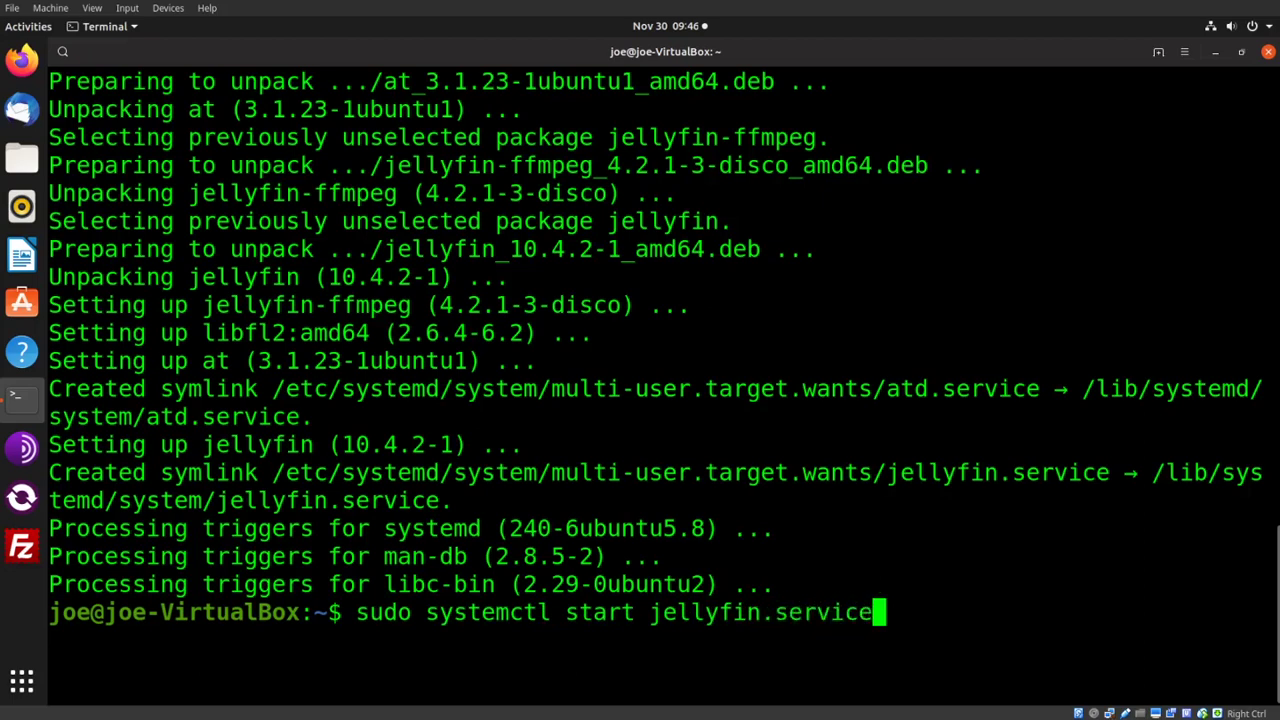
pyautogui.press('Return')
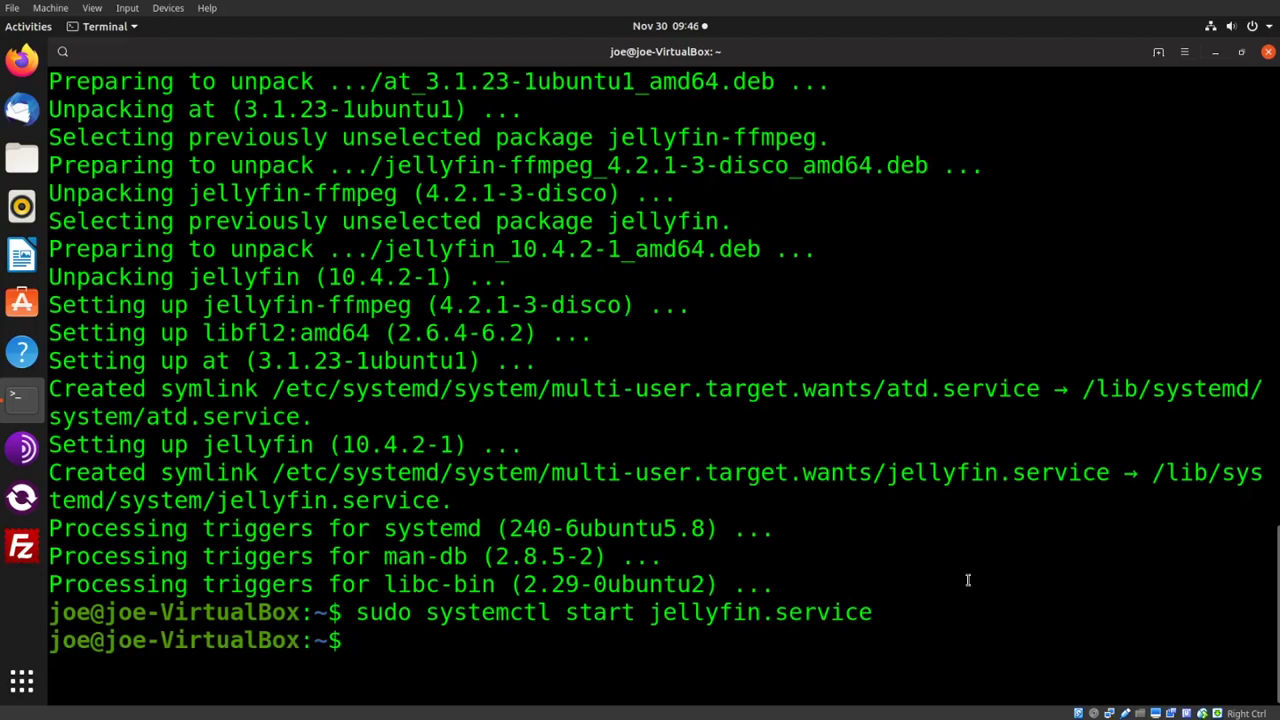
pyautogui.click(1268, 52)
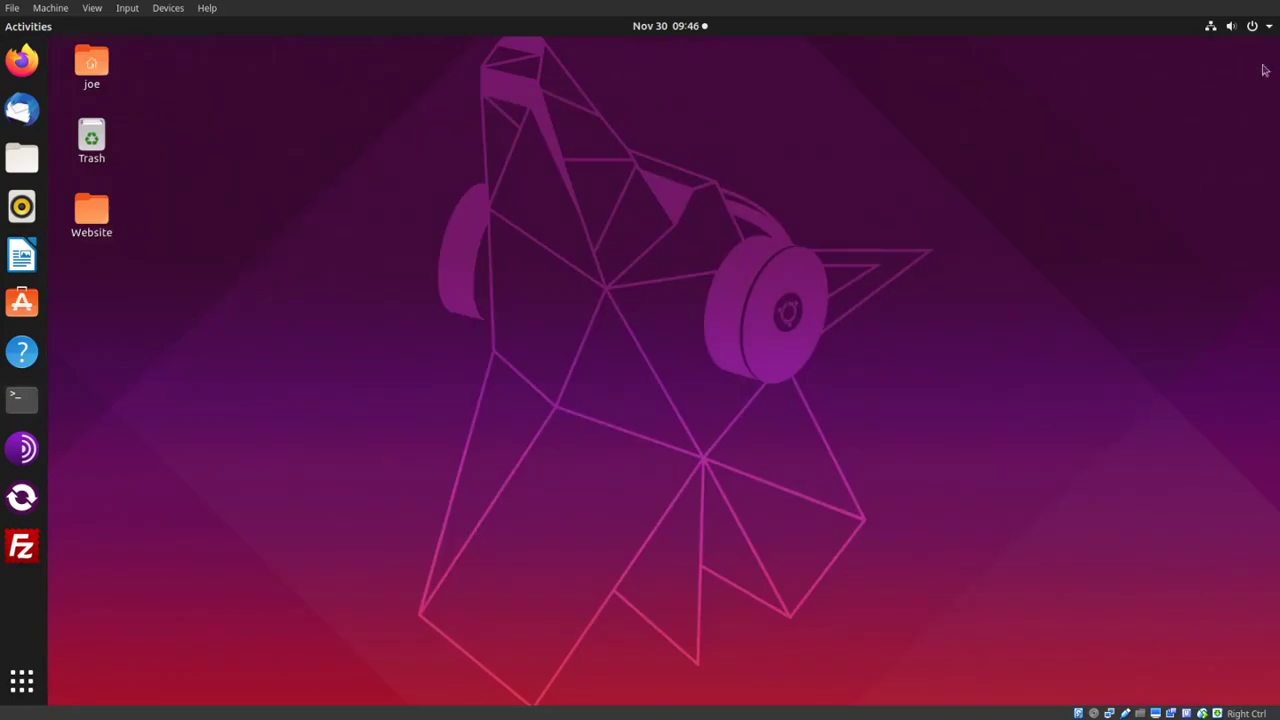
pyautogui.click(22, 60)
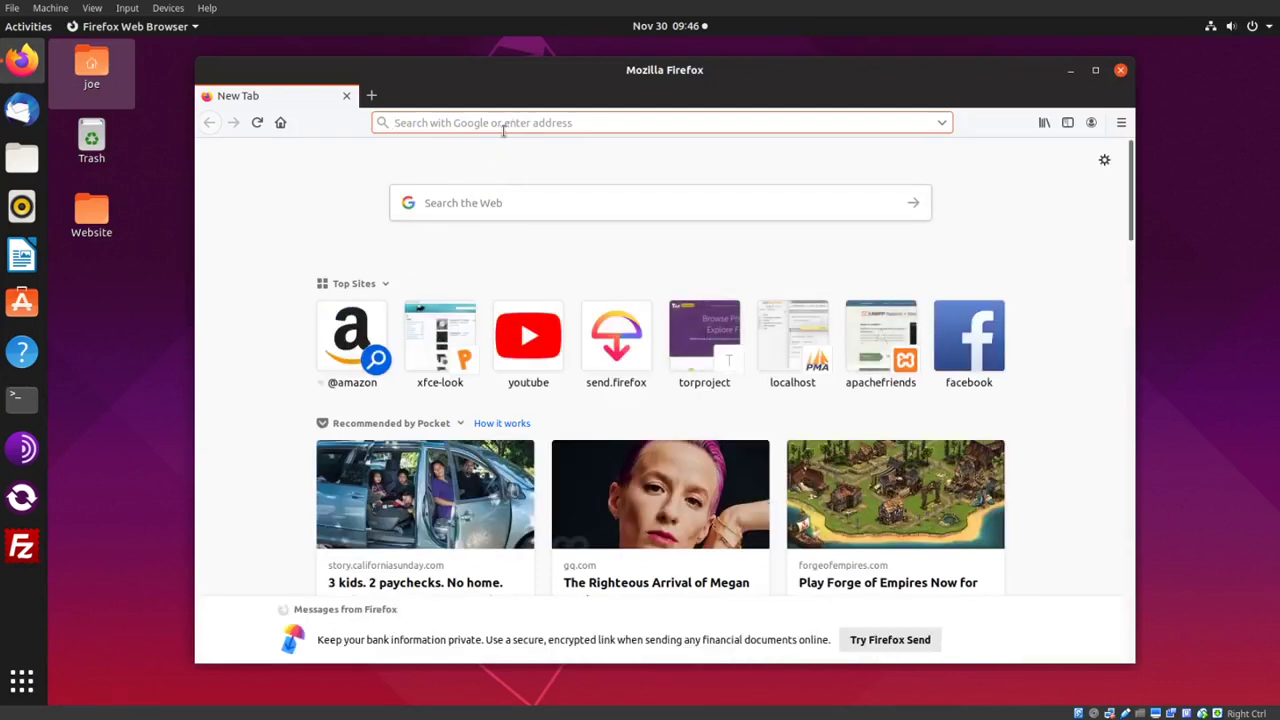
pyautogui.write('htt')
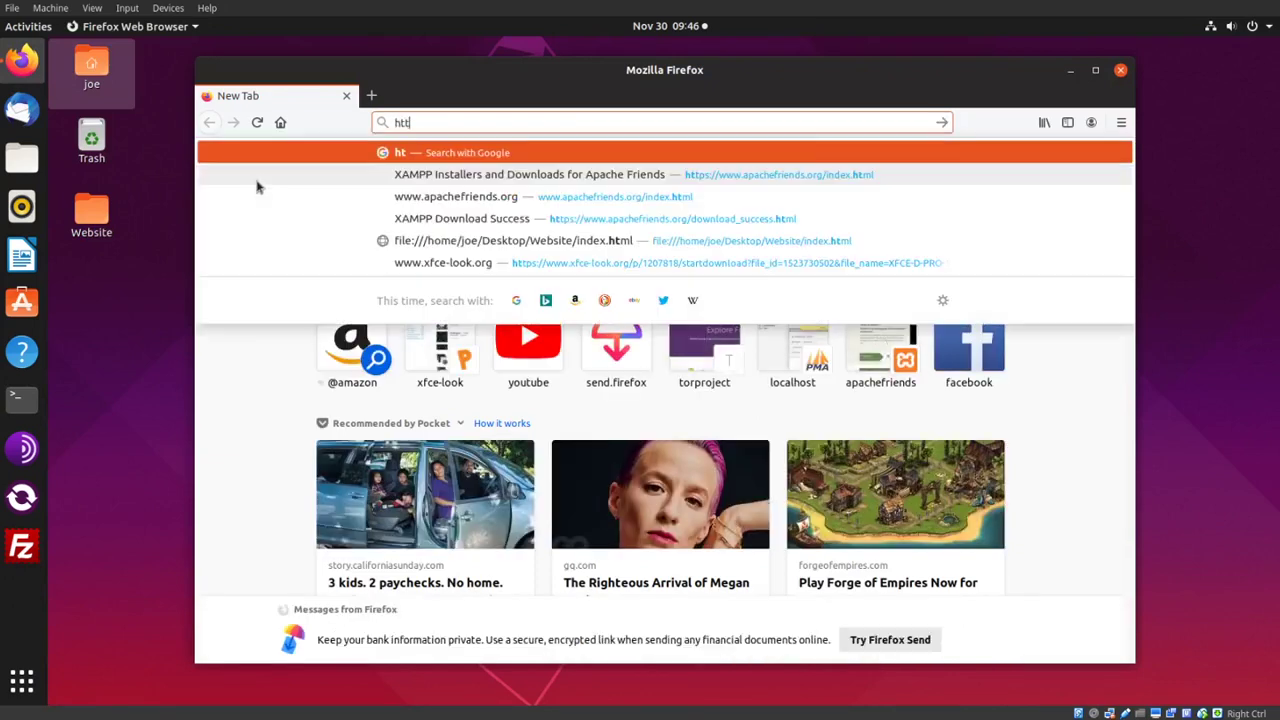
pyautogui.write('p://')
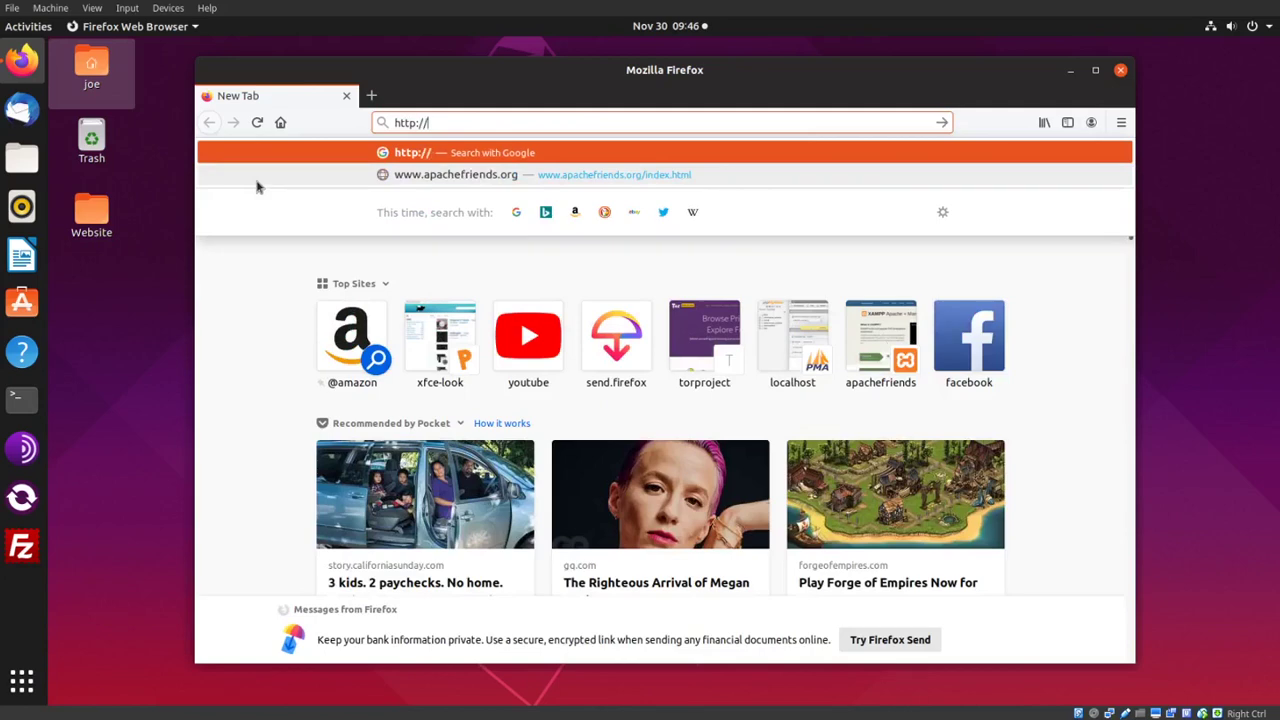
pyautogui.write('192')
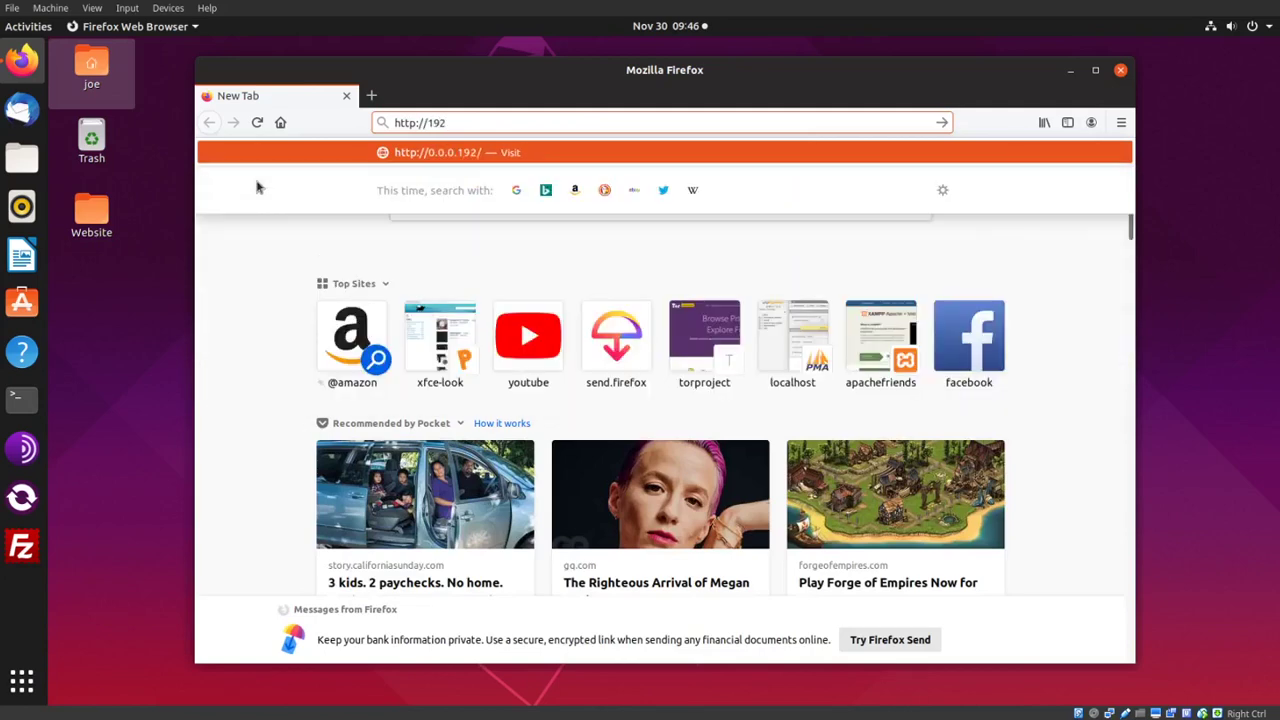
pyautogui.write('.168')
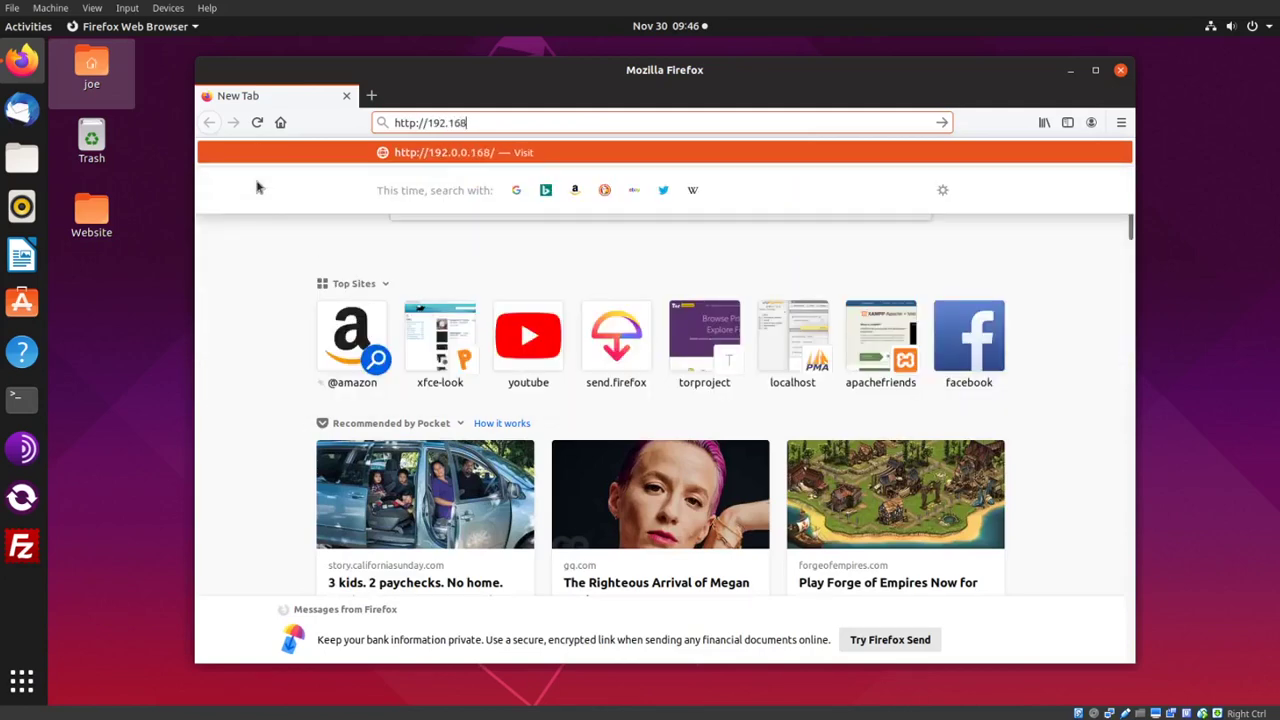
pyautogui.write('.1.2')
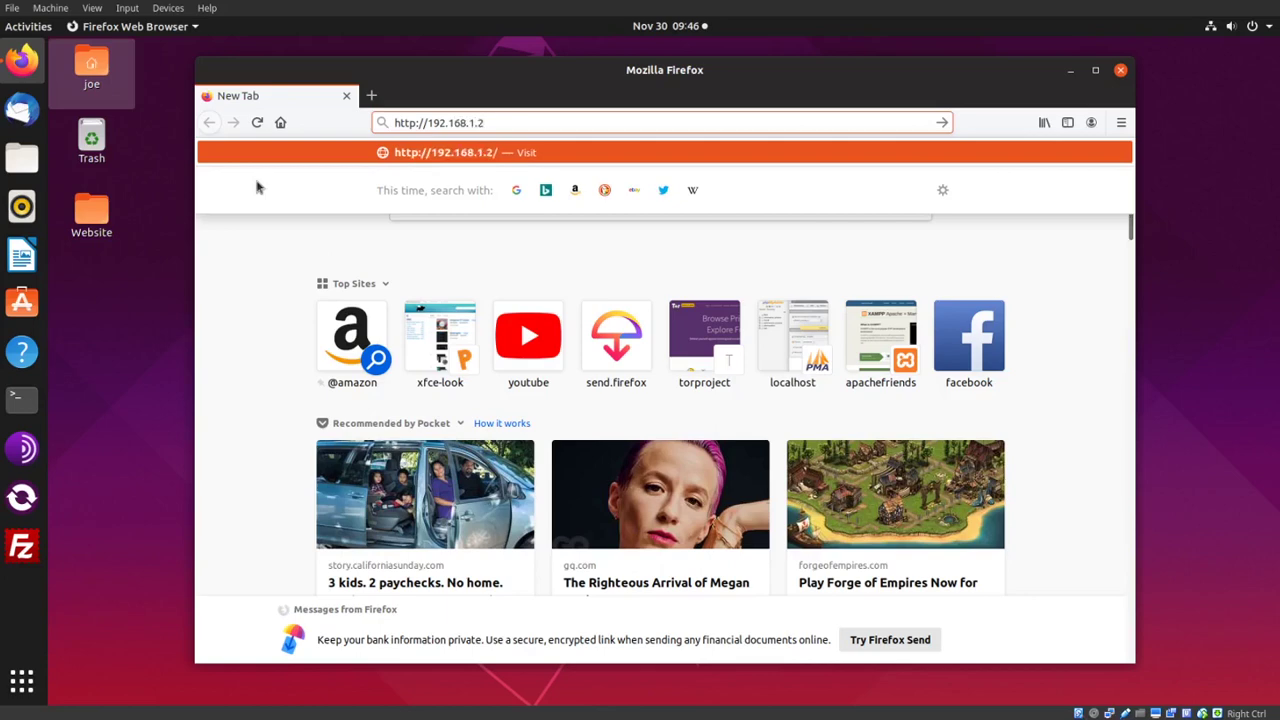
pyautogui.write('00:')
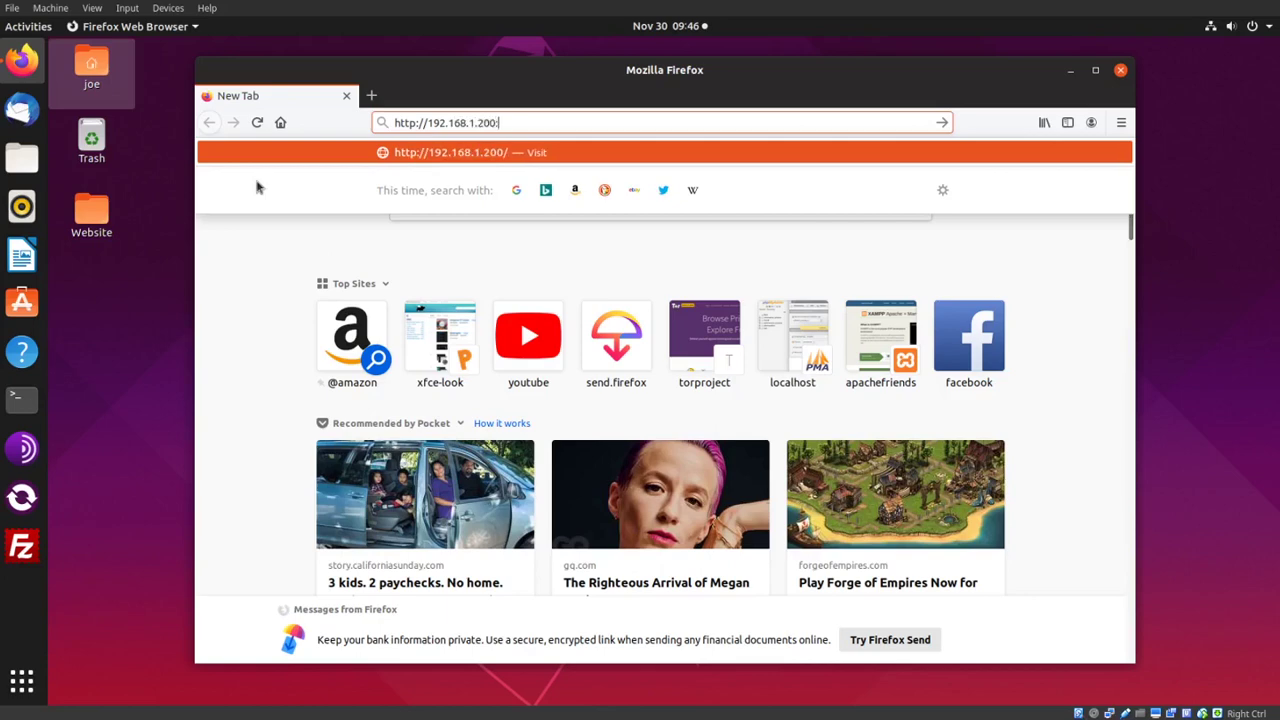
pyautogui.write('8096')
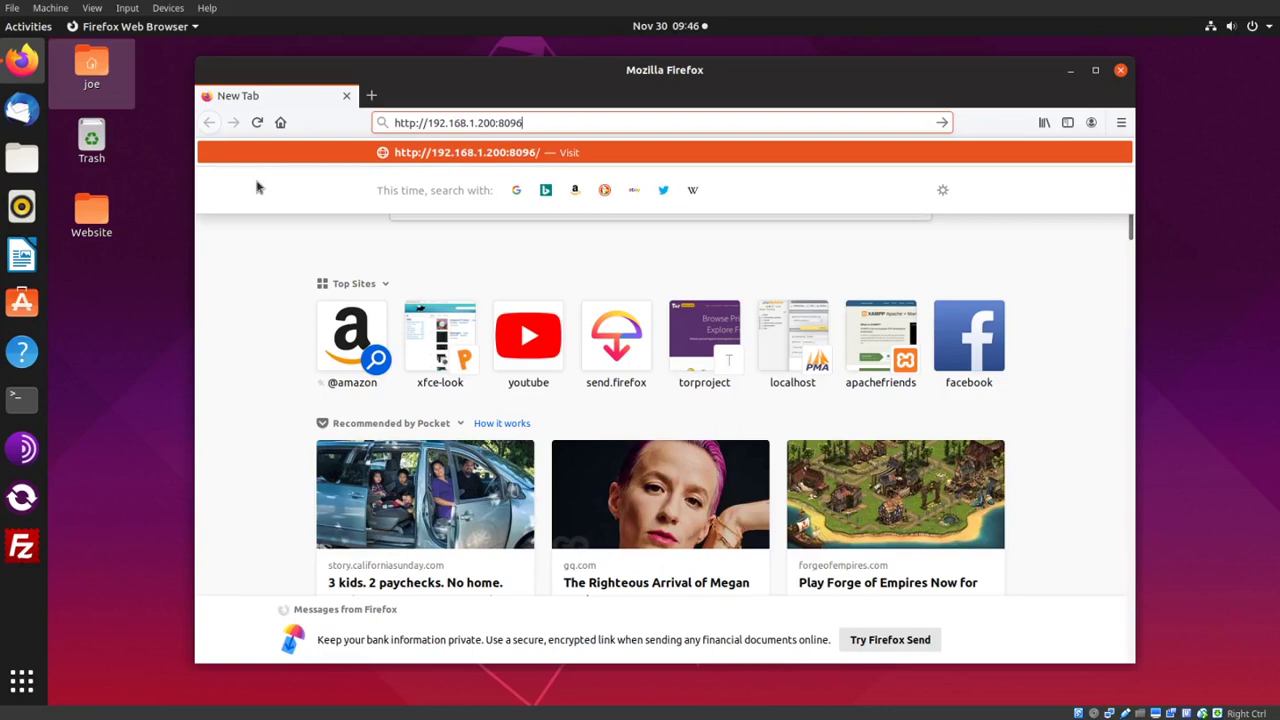
pyautogui.press('Return')
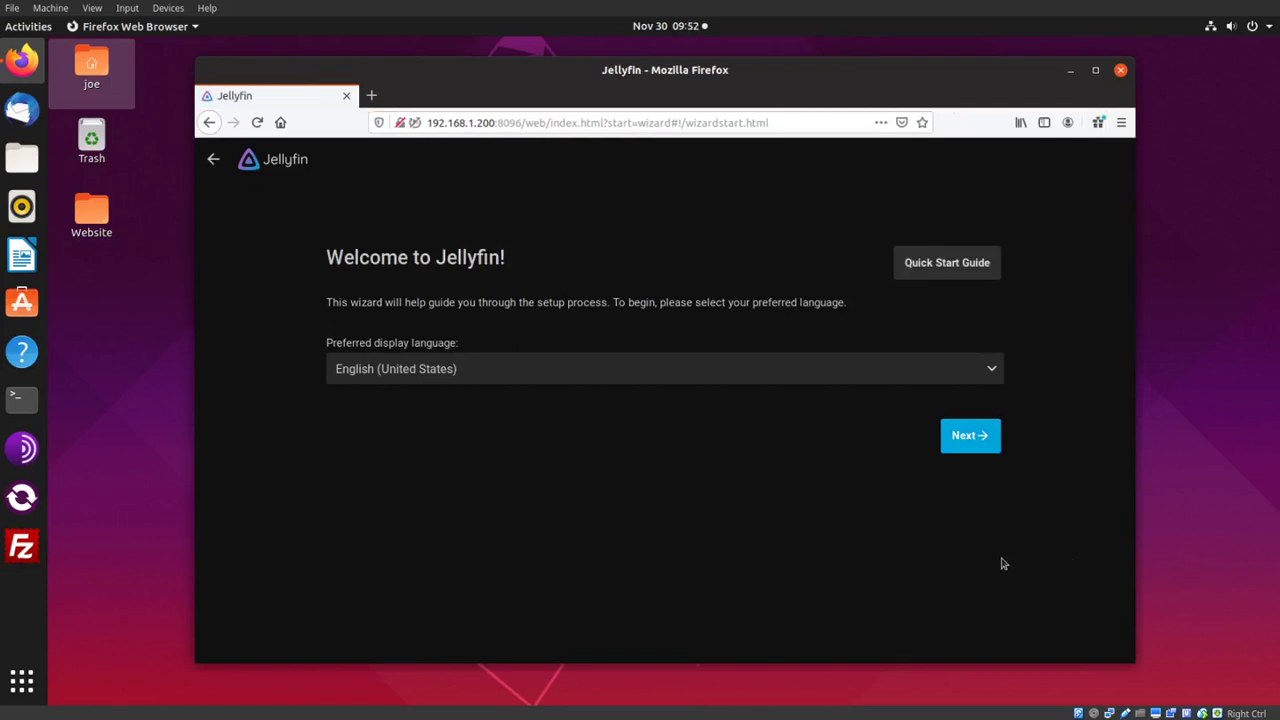
# Keep the default display language and create the first account with a first name and confirmed password, declining to save the login in the browser.
pyautogui.click(970, 440)
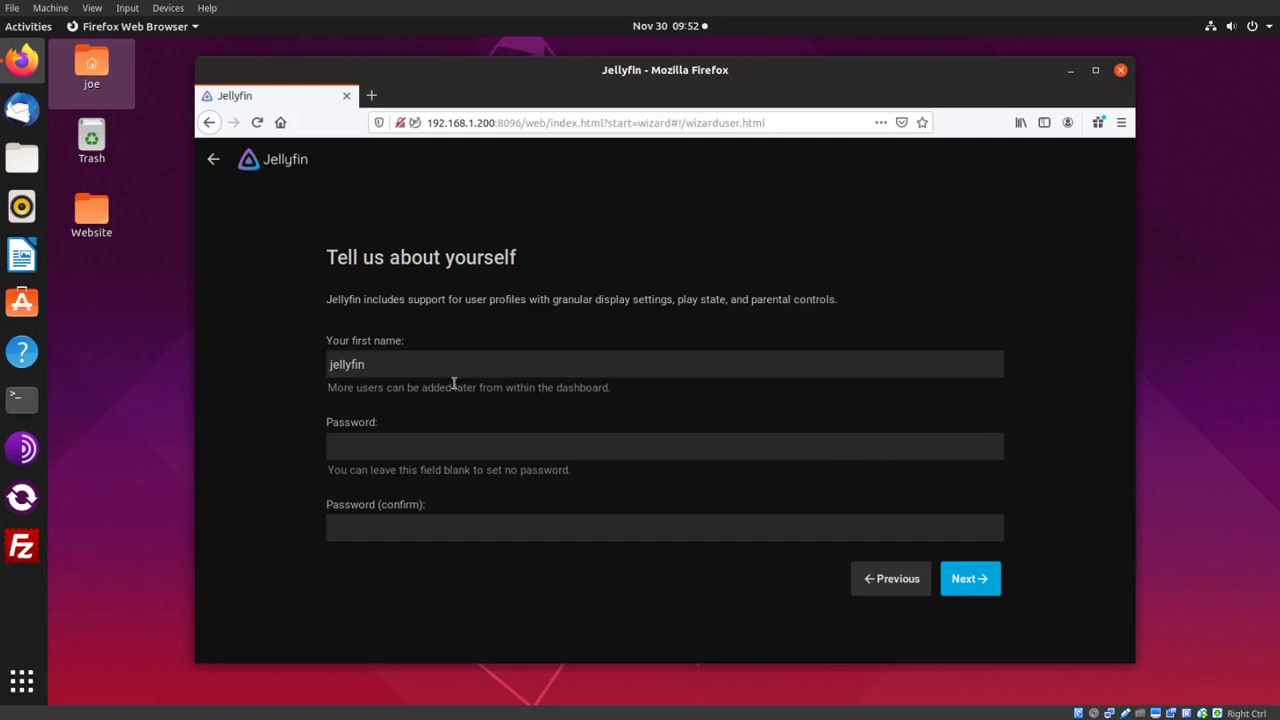
pyautogui.moveTo(440, 371); pyautogui.dragTo(280, 366)
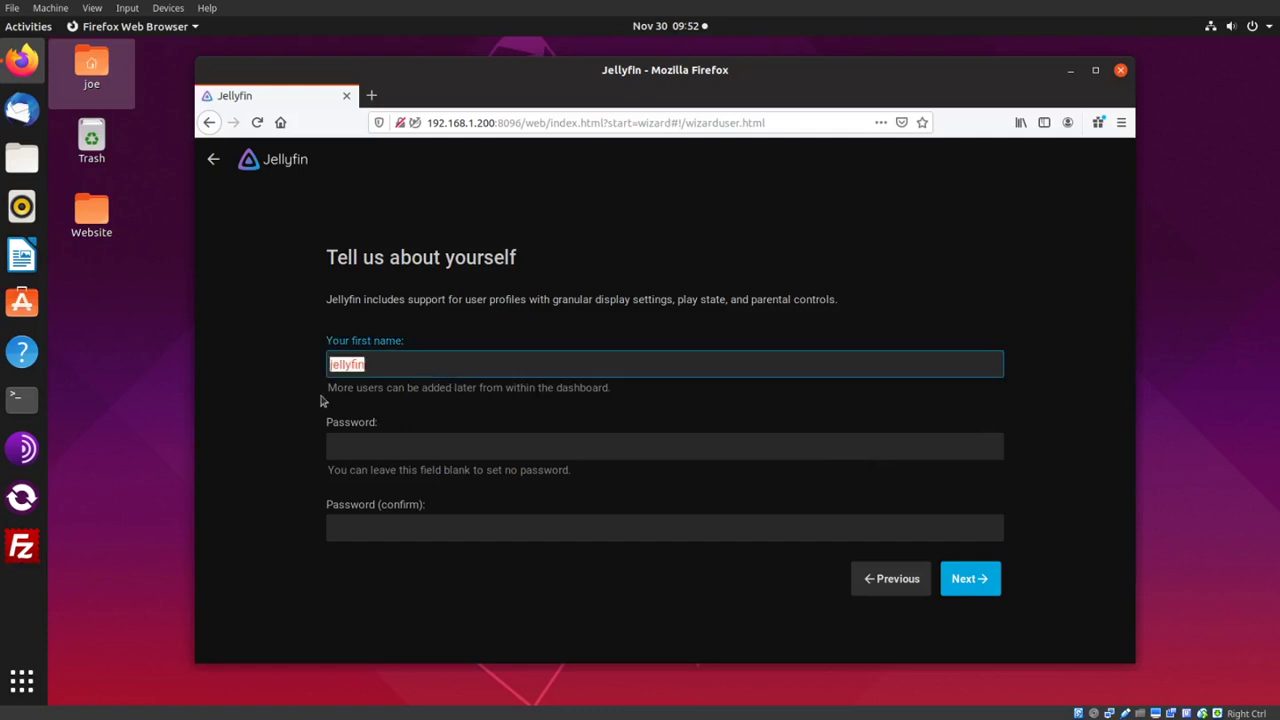
pyautogui.write('joe')
pyautogui.click(373, 450)
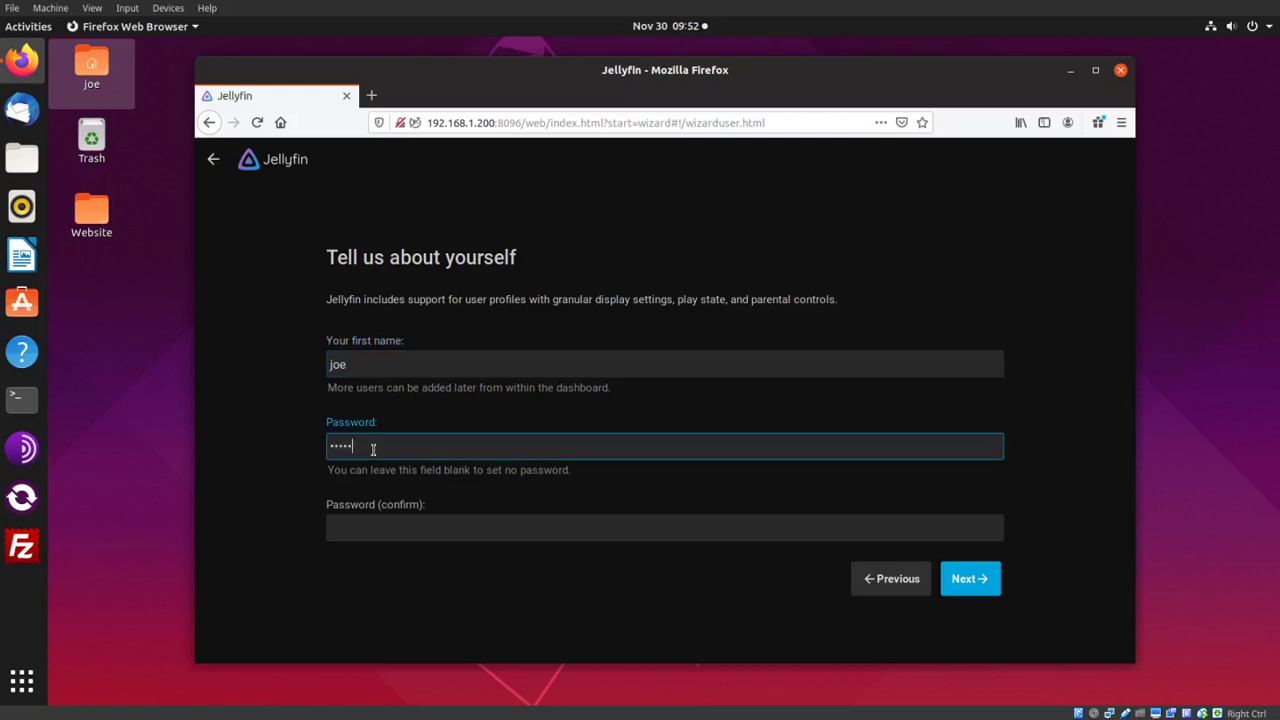
pyautogui.click(396, 528)
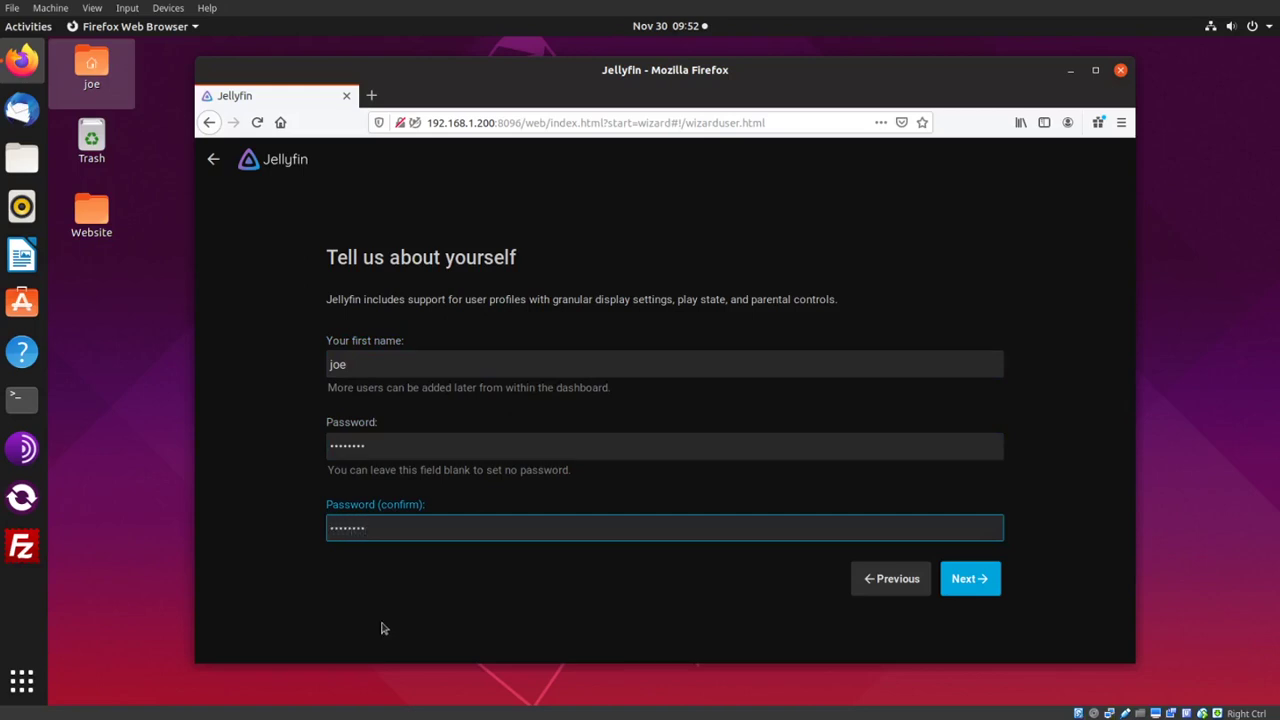
pyautogui.click(985, 580)
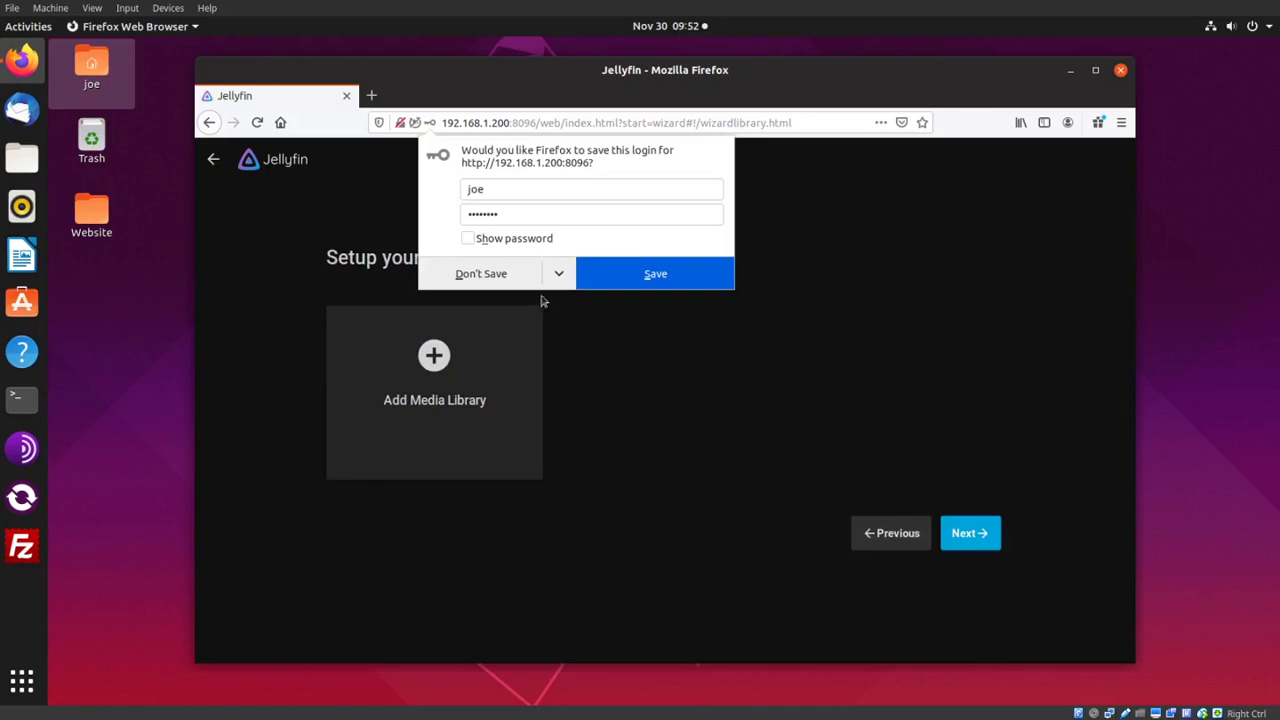
pyautogui.click(514, 276)
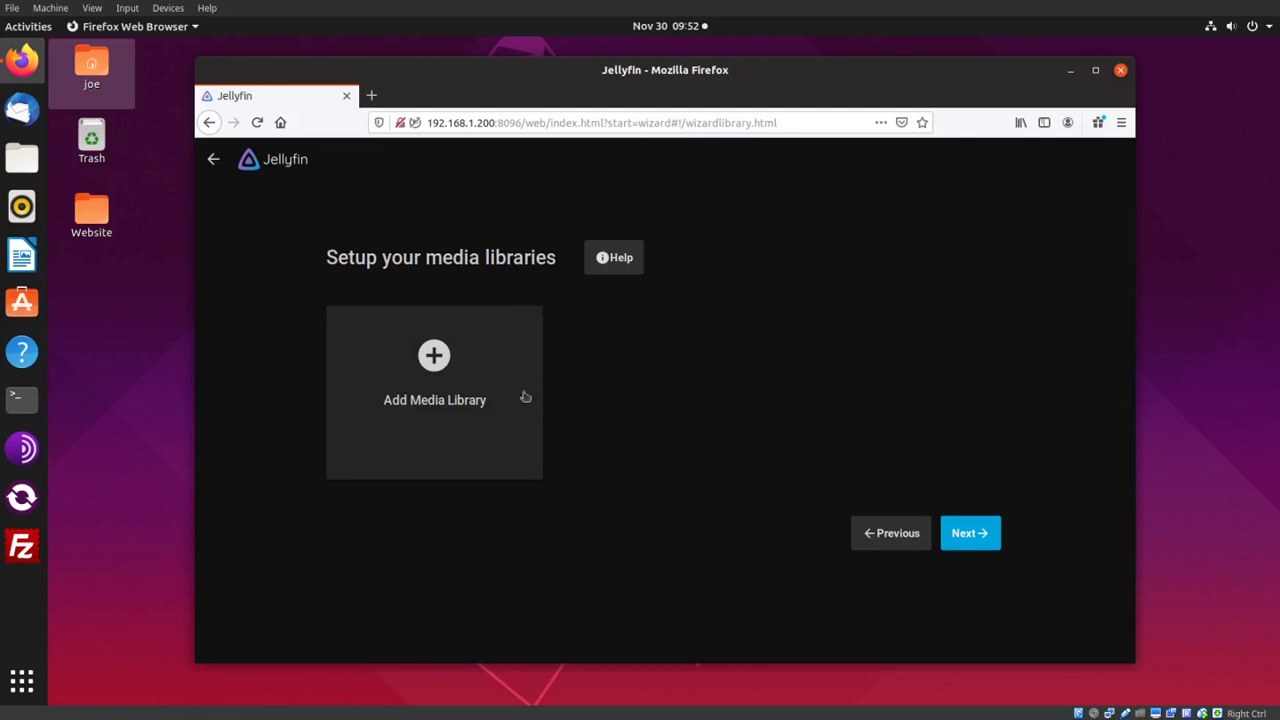
# Start a new media library with content type Movies and add the jellyfin folder from the home directory to it.
pyautogui.click(431, 369)
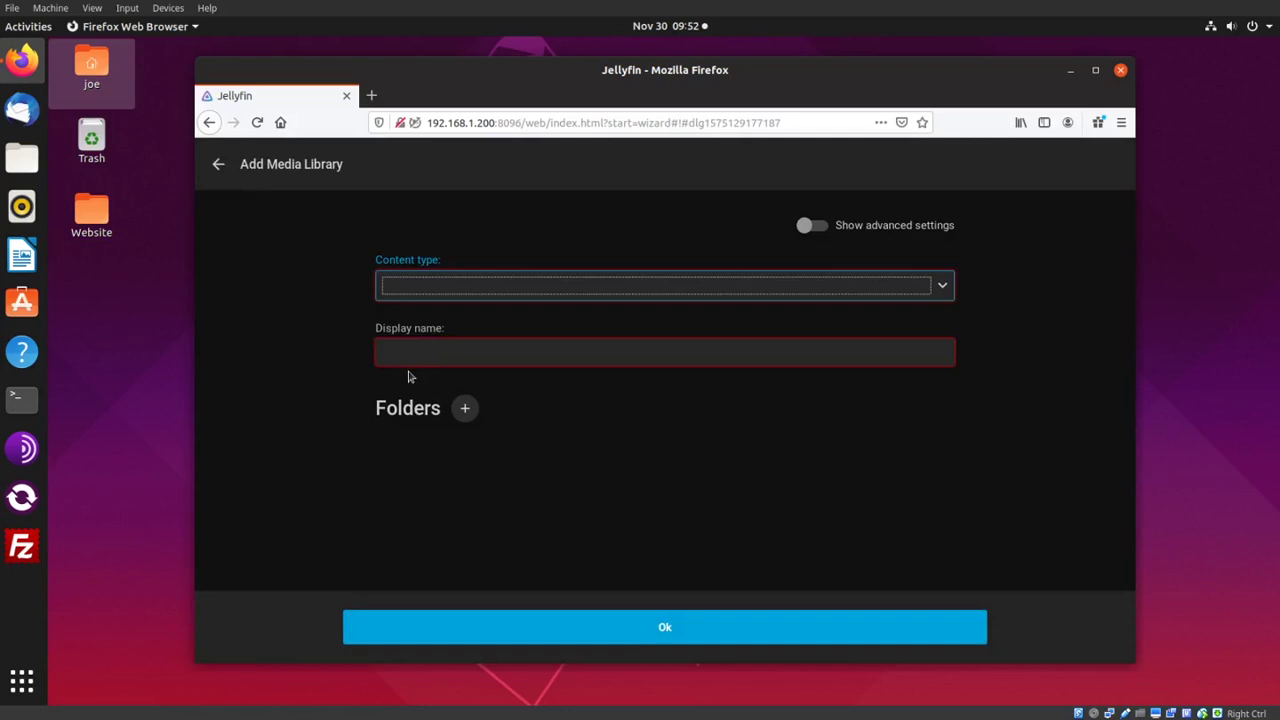
pyautogui.click(944, 290)
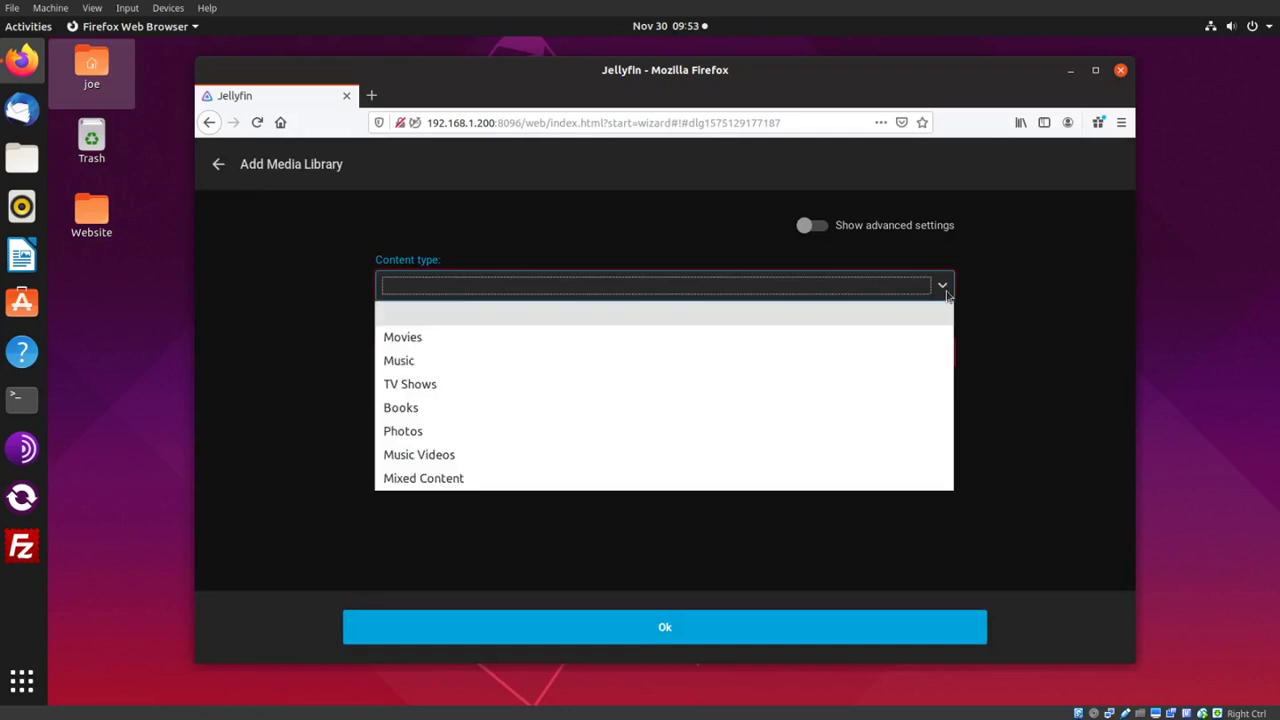
pyautogui.click(926, 340)
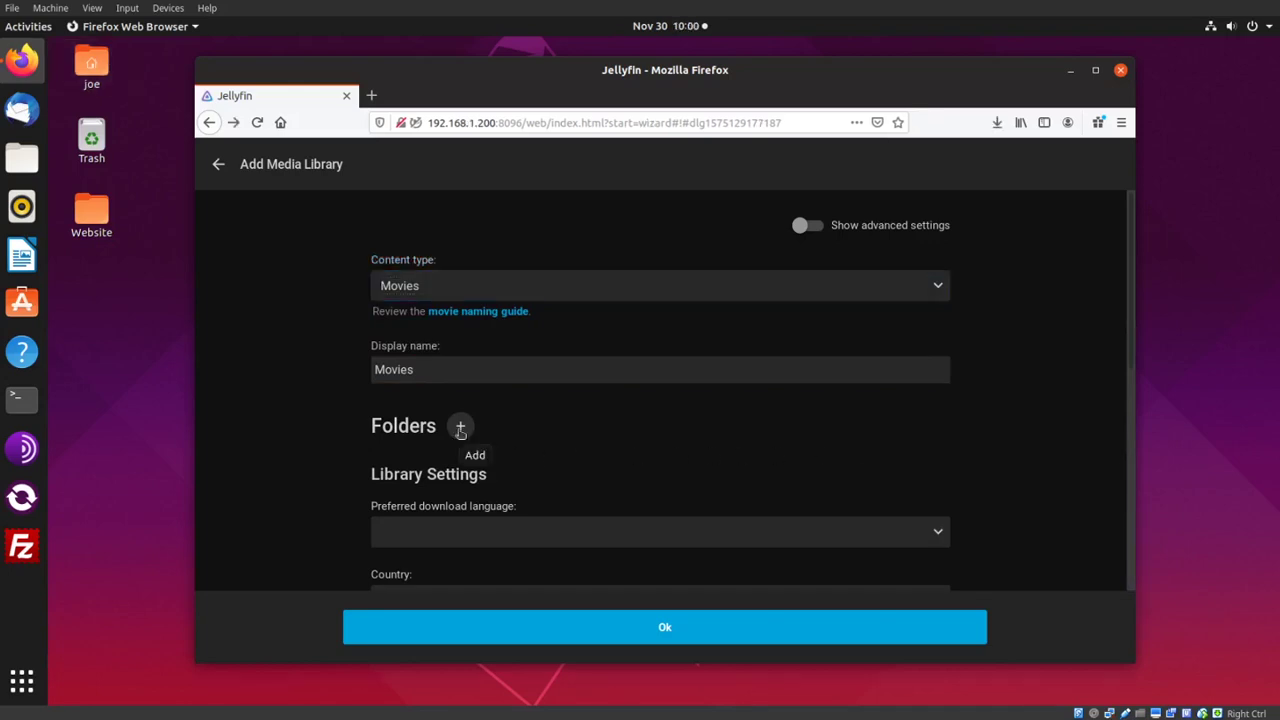
pyautogui.click(460, 428)
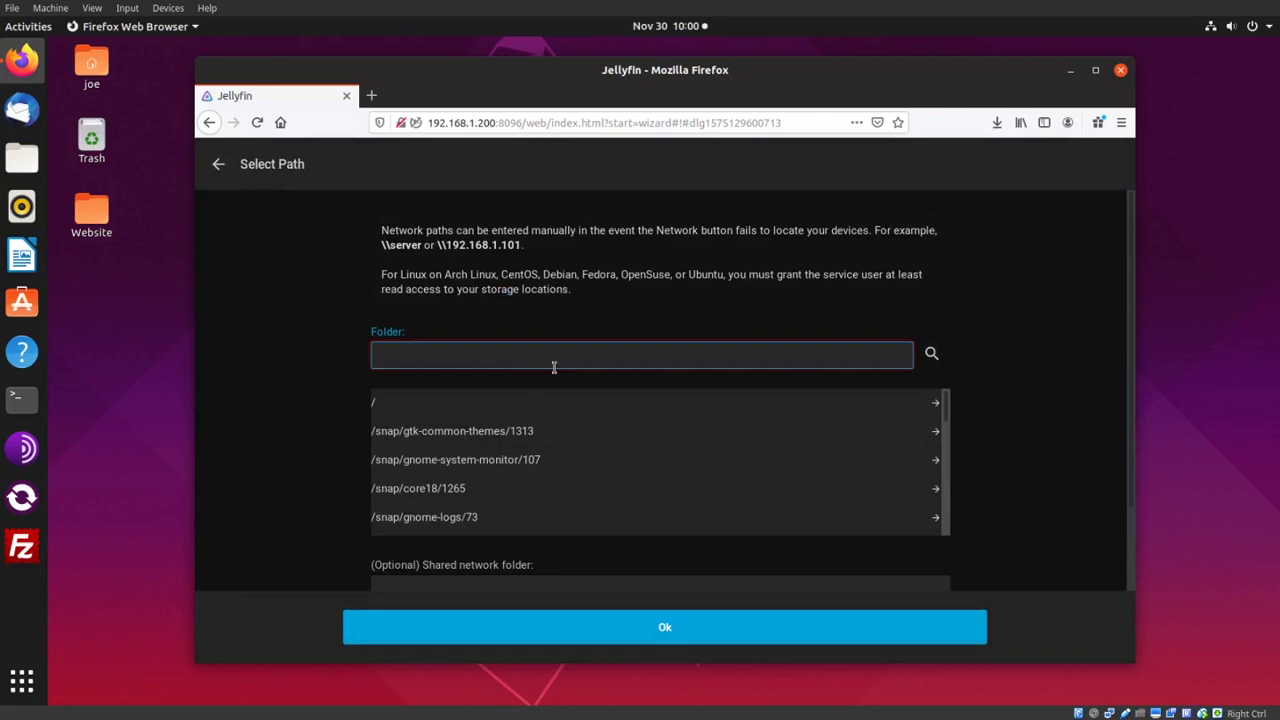
pyautogui.write('/ho')
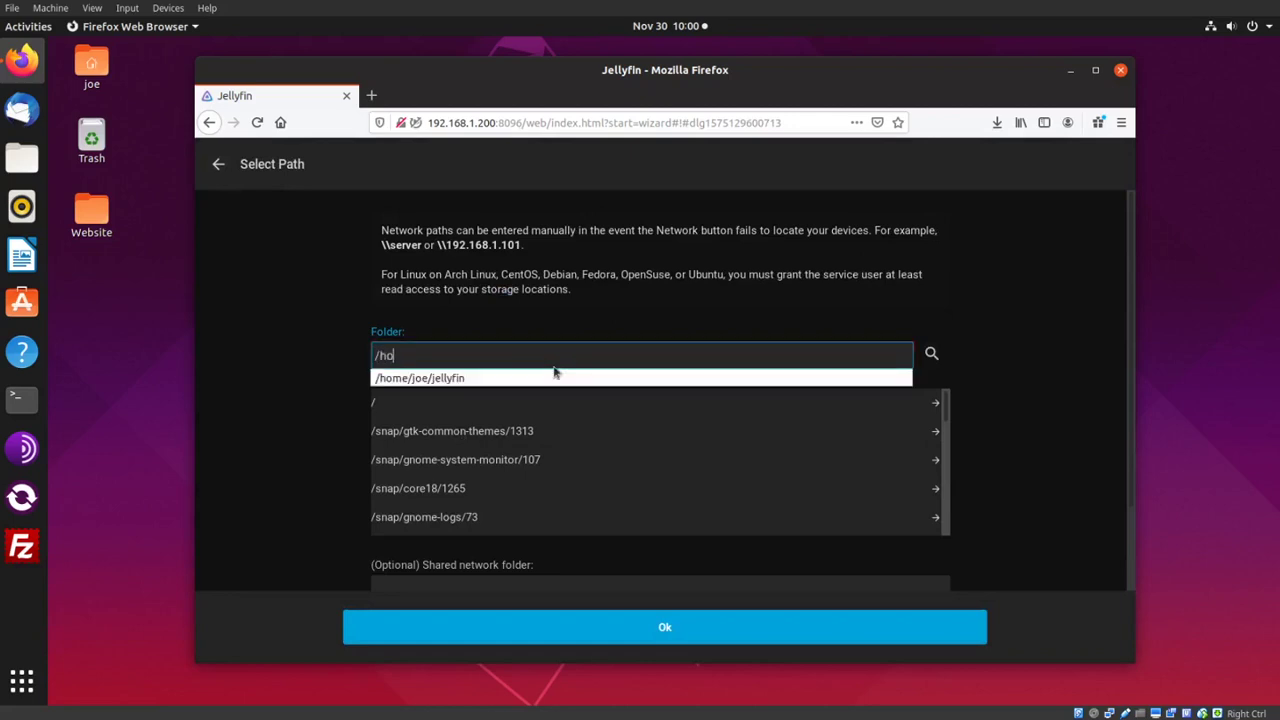
pyautogui.write('me/joe/jellyfin')
pyautogui.press('Return')
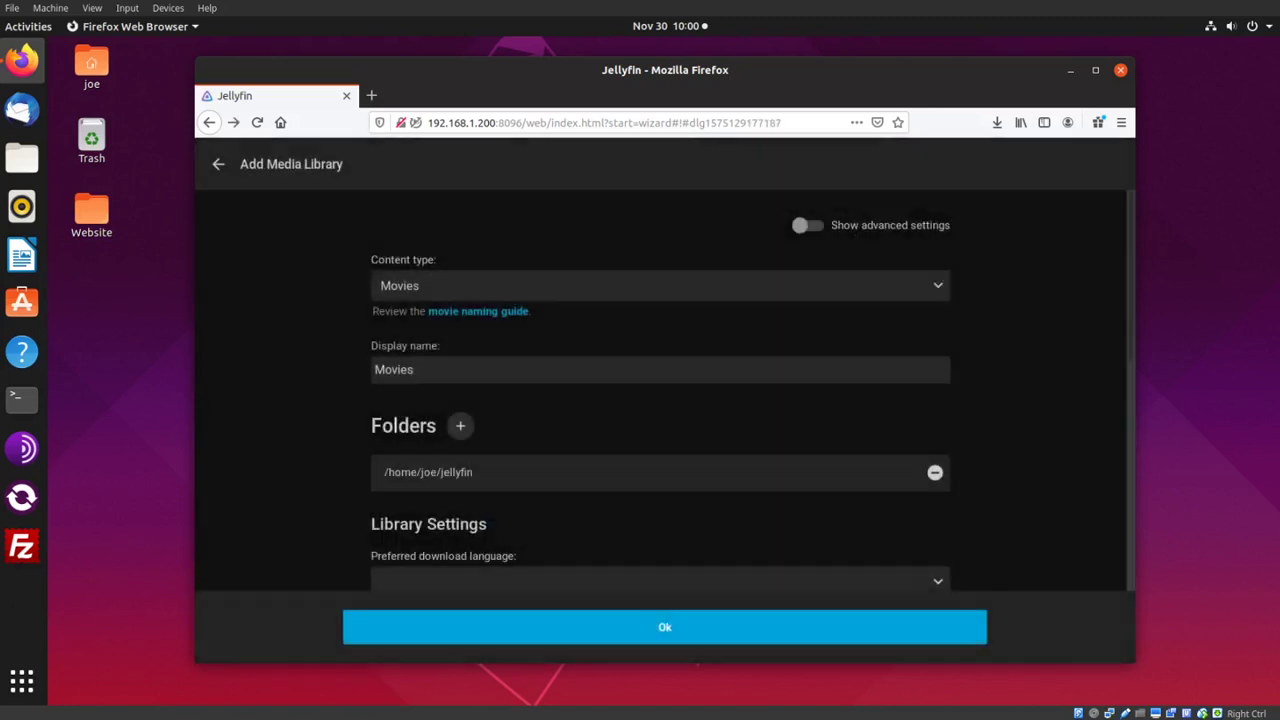
# Disable the TheMovieDb and The Open Movie Database metadata downloaders and save the Movies library.
pyautogui.scroll(-3, 1036, 368)
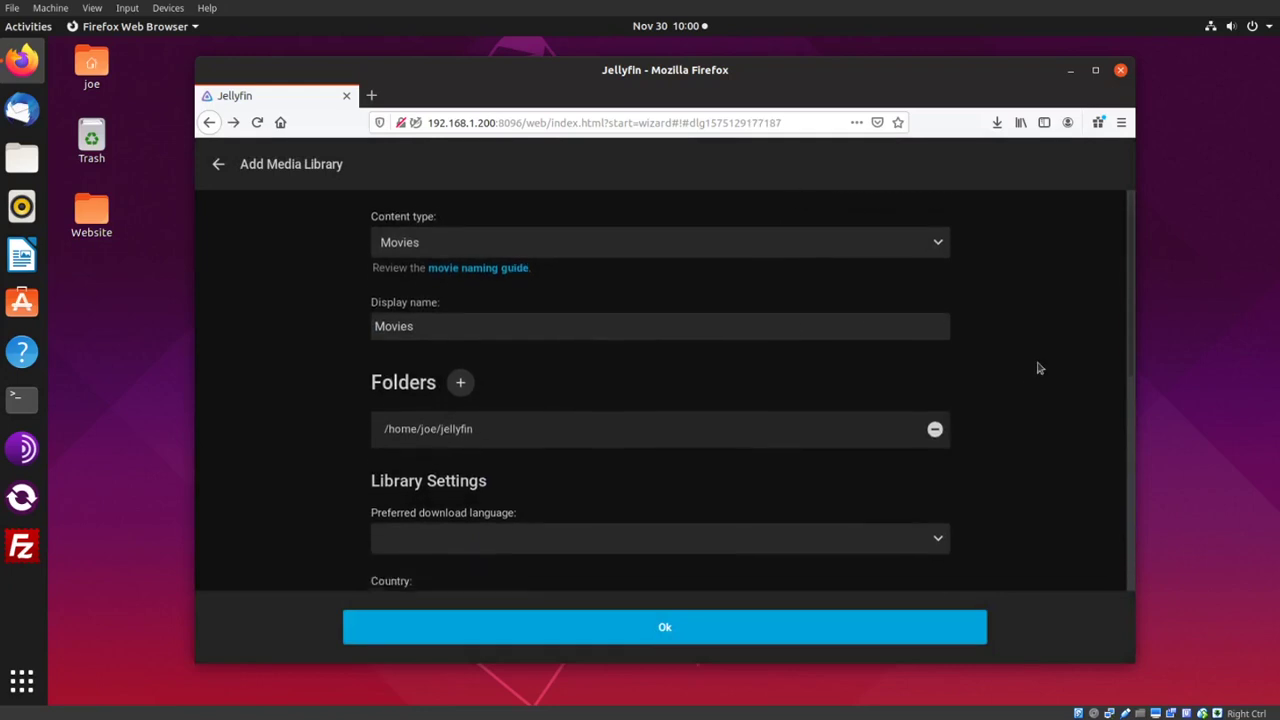
pyautogui.scroll(-3, 1043, 370)
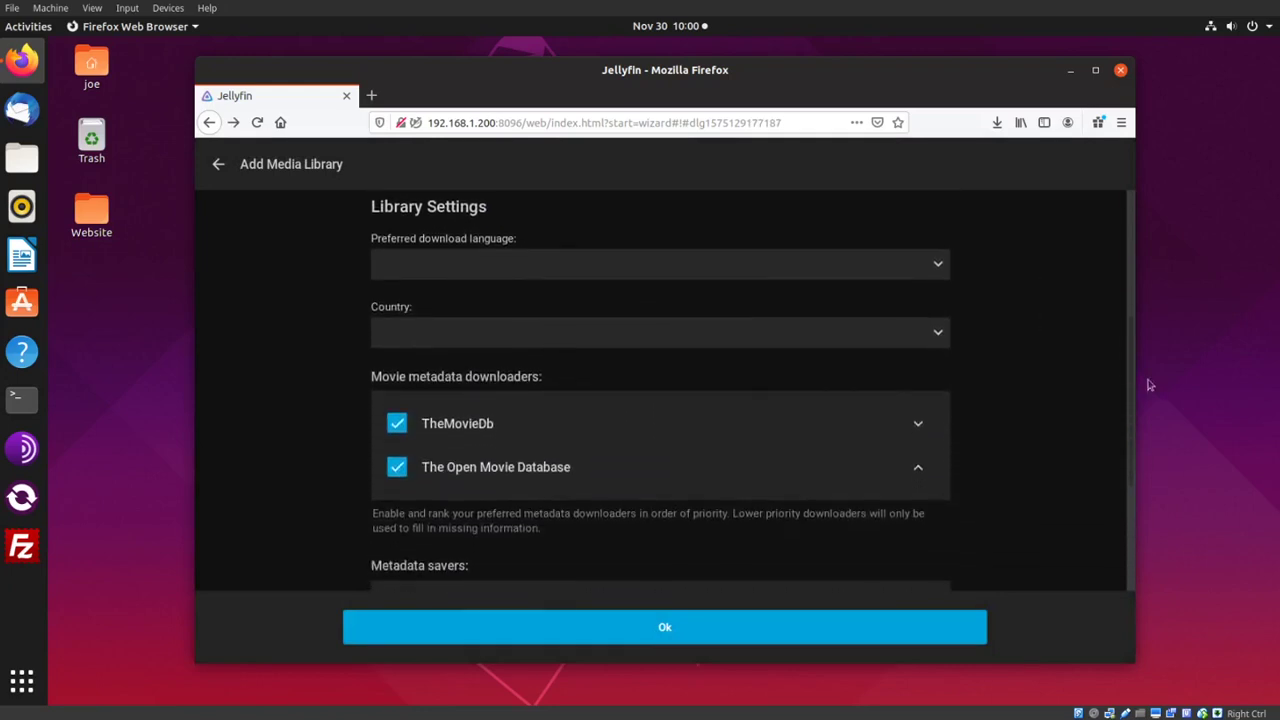
pyautogui.click(397, 426)
pyautogui.click(399, 469)
pyautogui.scroll(-3, 997, 386)
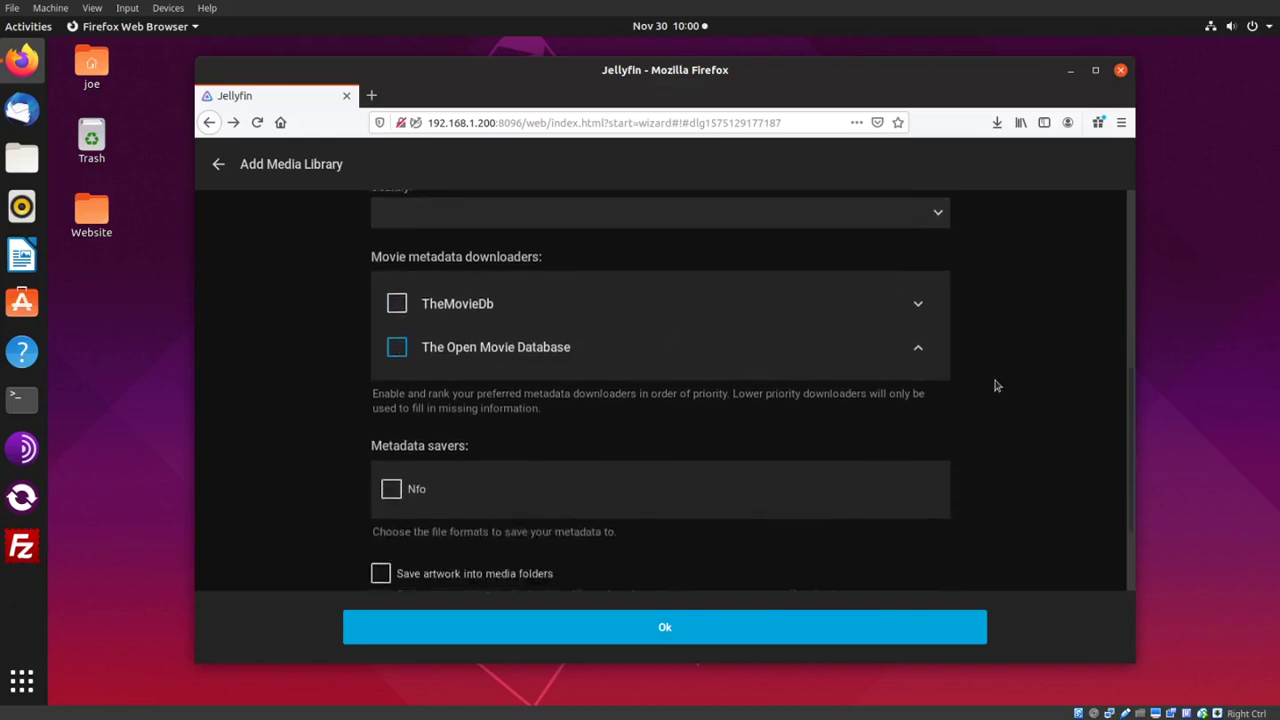
pyautogui.scroll(-2, 997, 386)
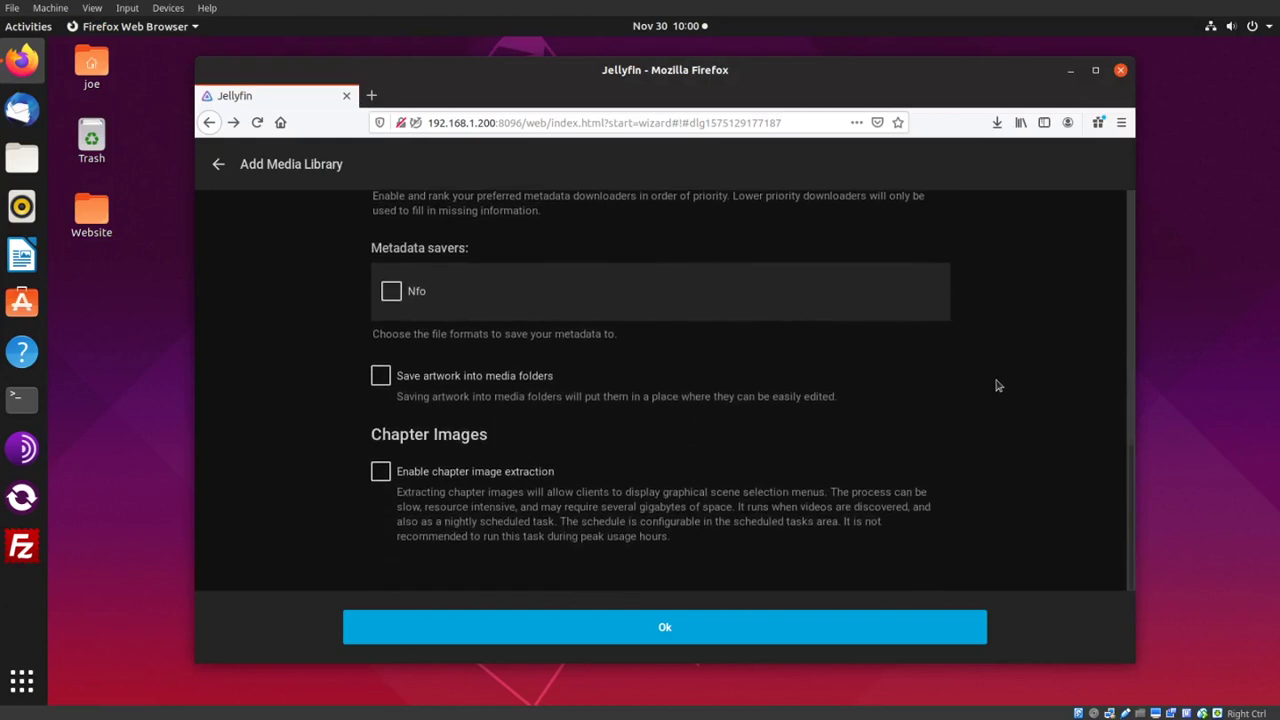
pyautogui.scroll(-1, 997, 386)
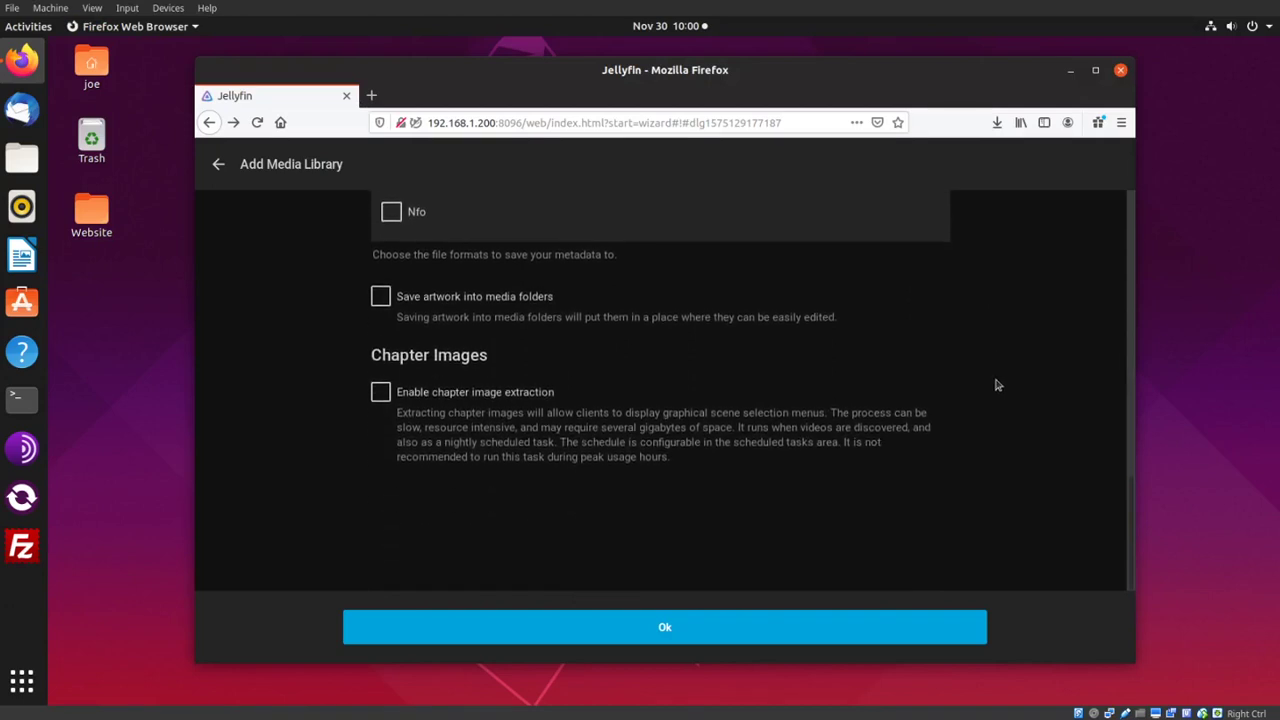
pyautogui.scroll(-1, 997, 386)
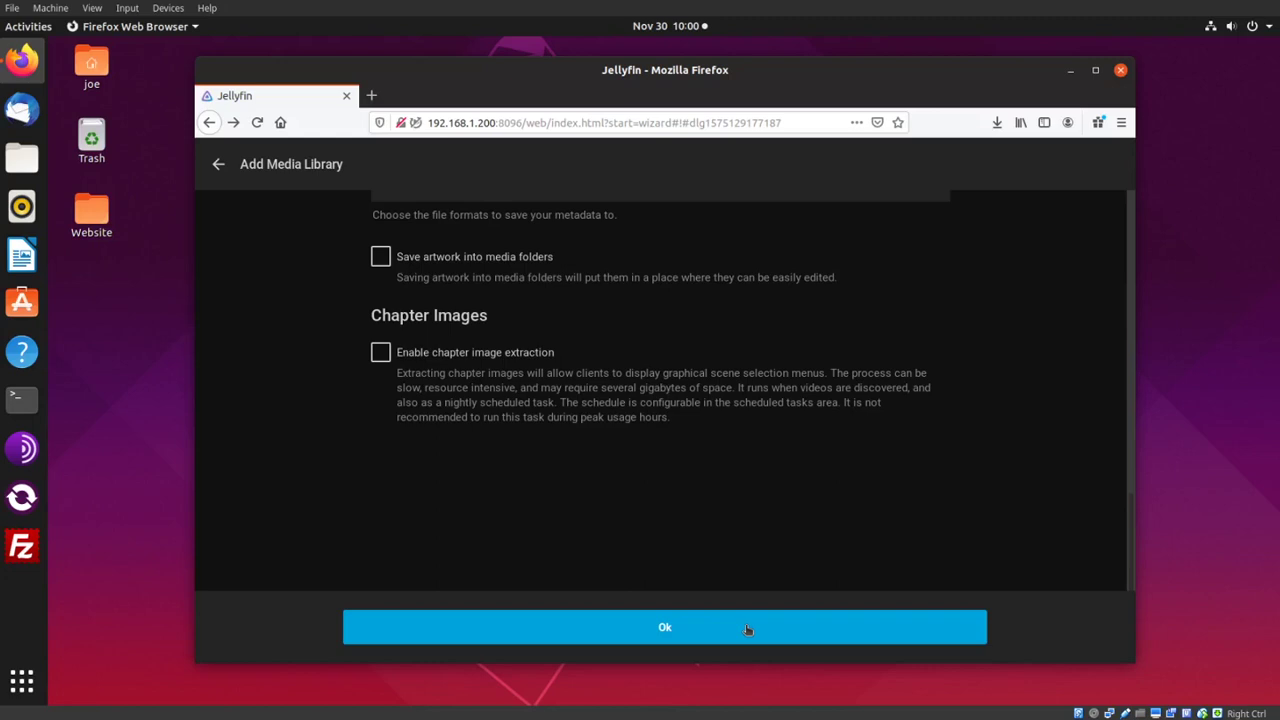
pyautogui.click(665, 627)
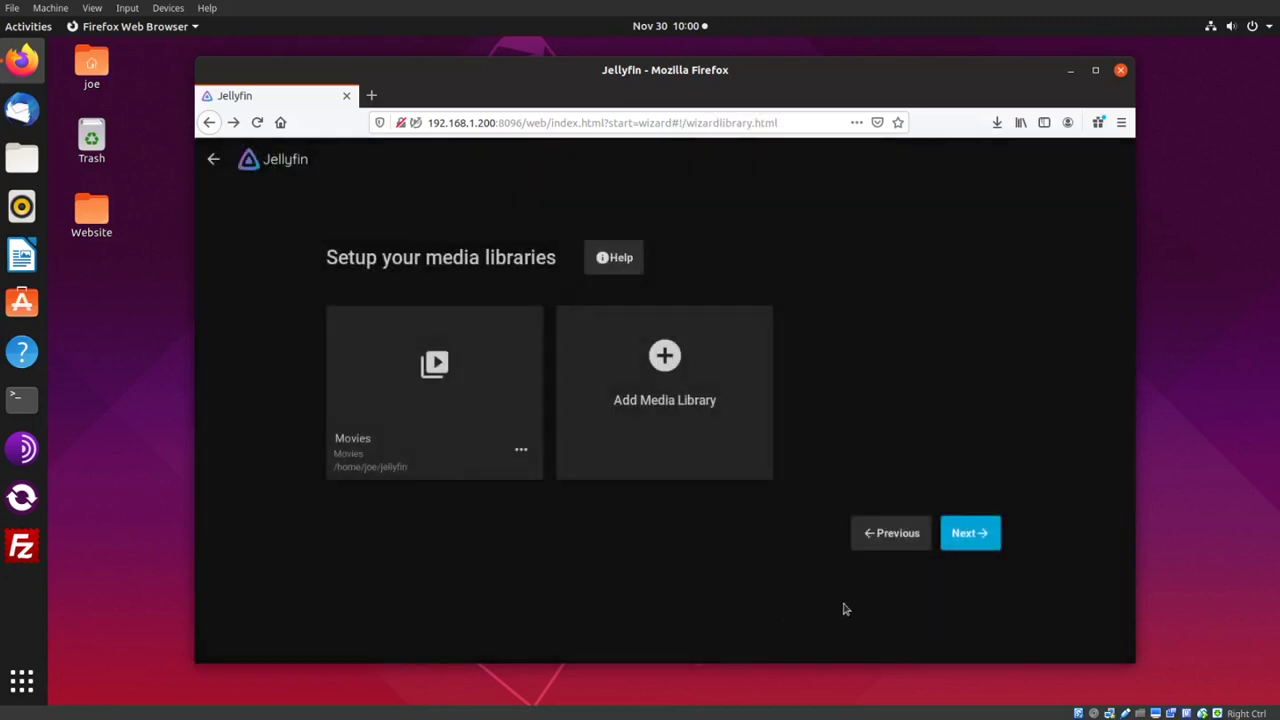
# Finish the setup wizard with English and United States as metadata defaults and with remote connections and automatic port mapping disabled.
pyautogui.click(969, 535)
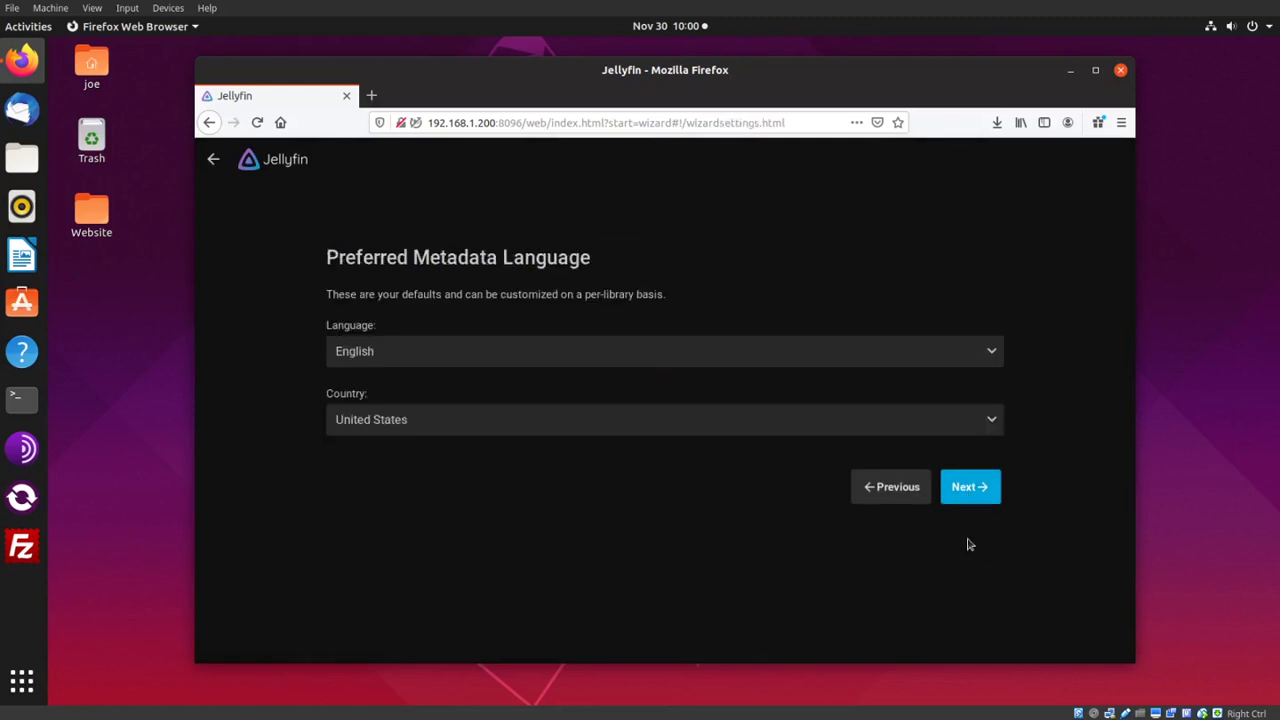
pyautogui.click(970, 488)
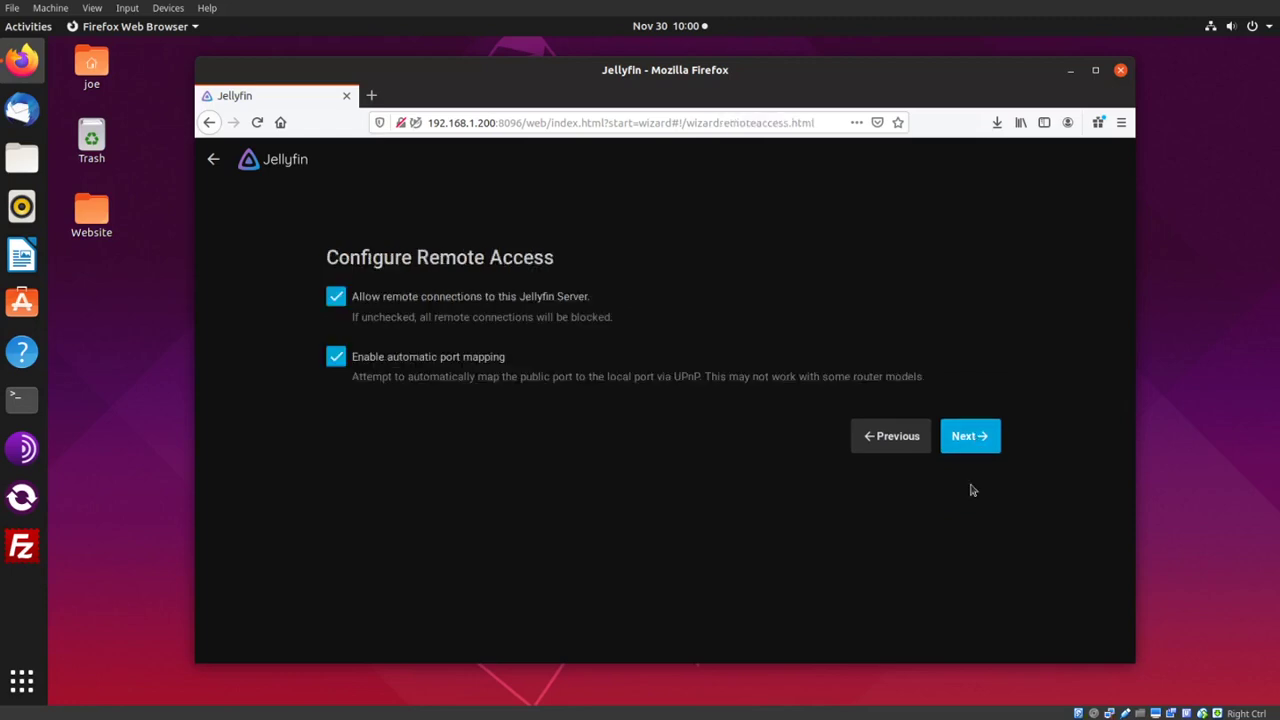
pyautogui.click(338, 300)
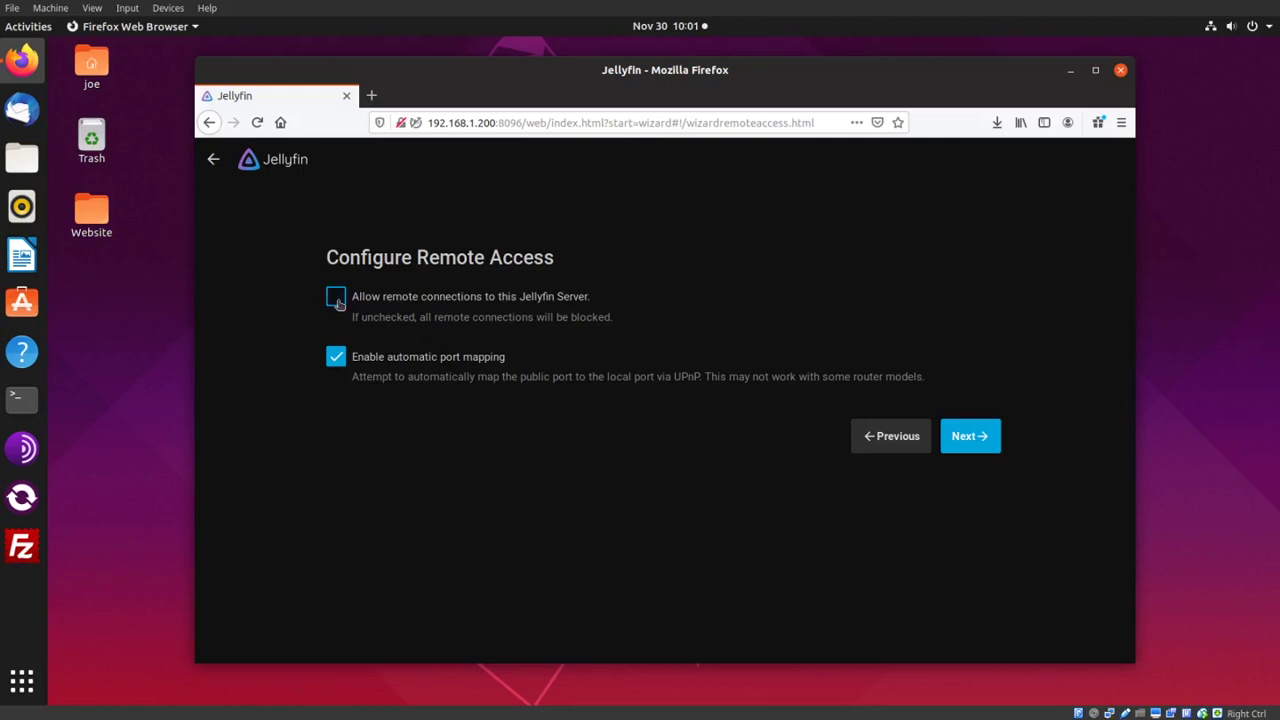
pyautogui.click(339, 360)
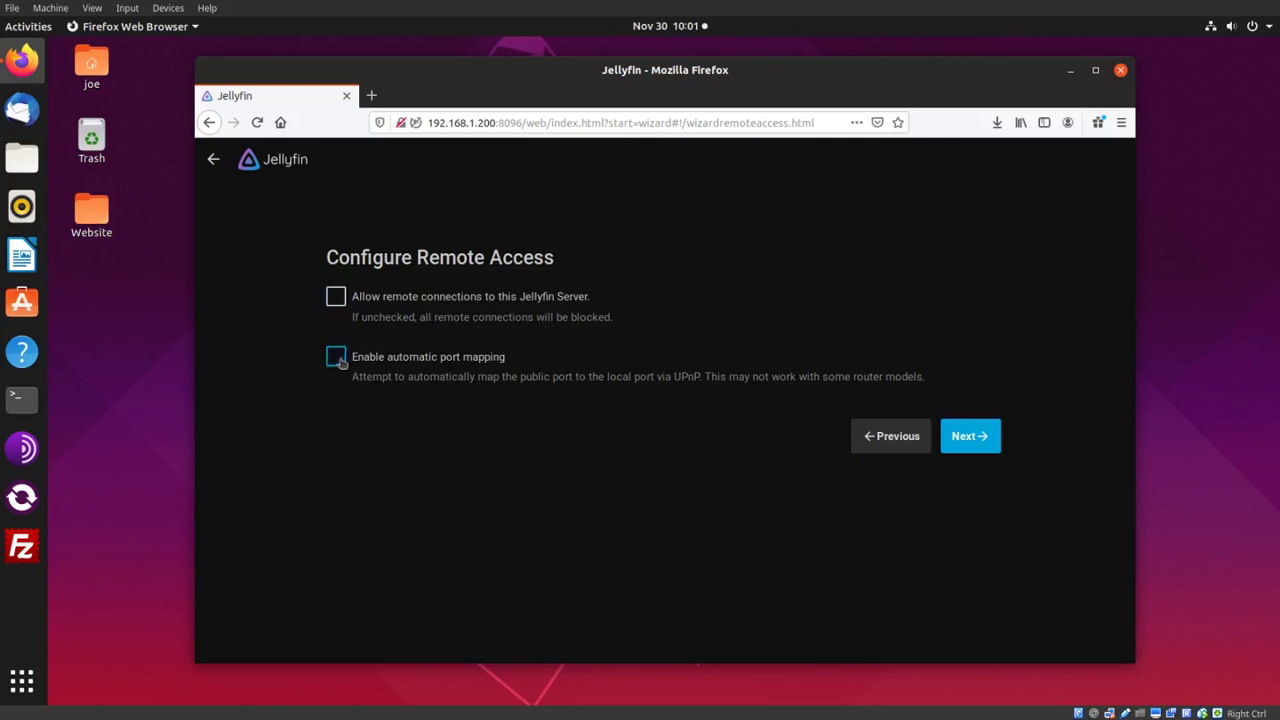
pyautogui.click(960, 441)
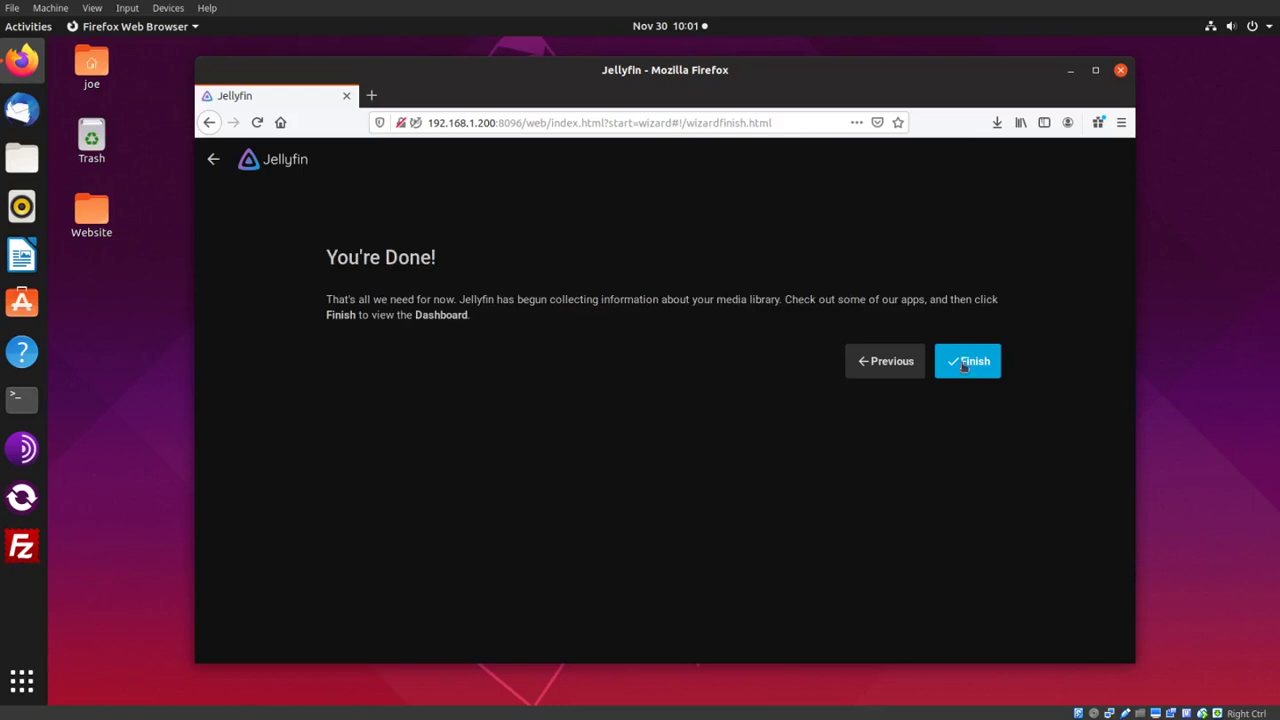
pyautogui.click(963, 367)
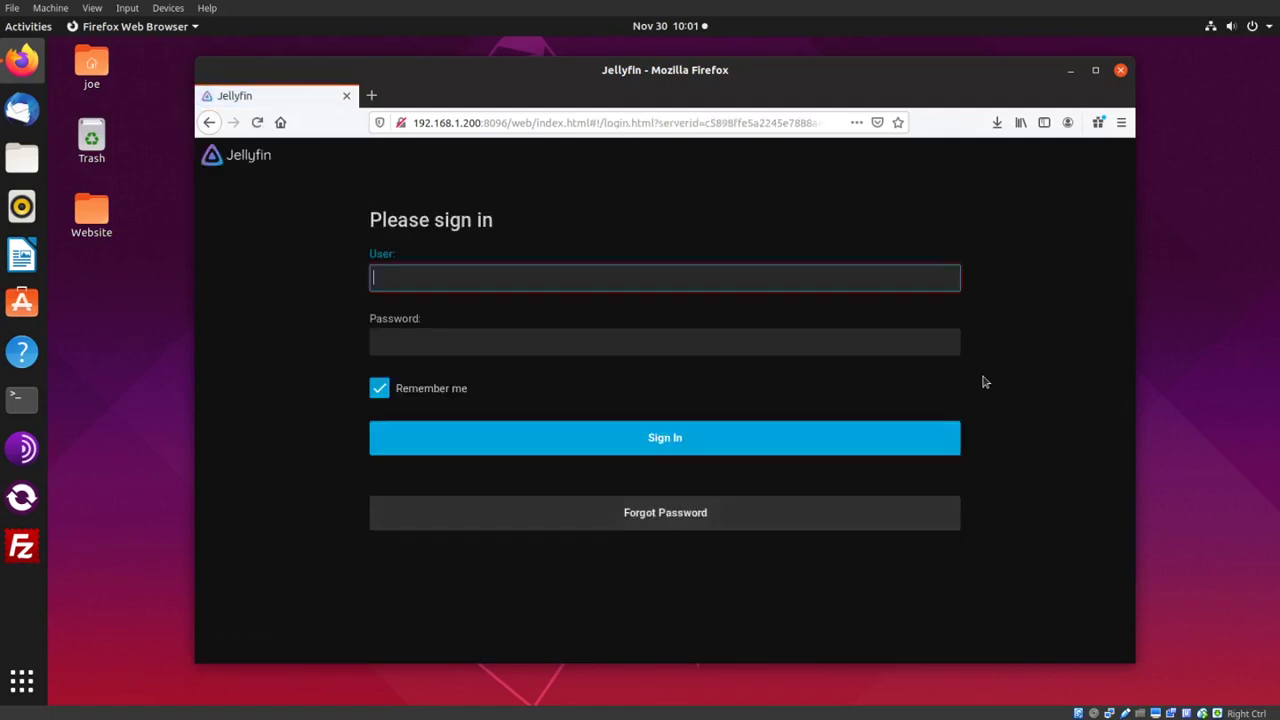
# Sign in with the first account's user name and password, declining to save the login in the browser.
pyautogui.write('joe')
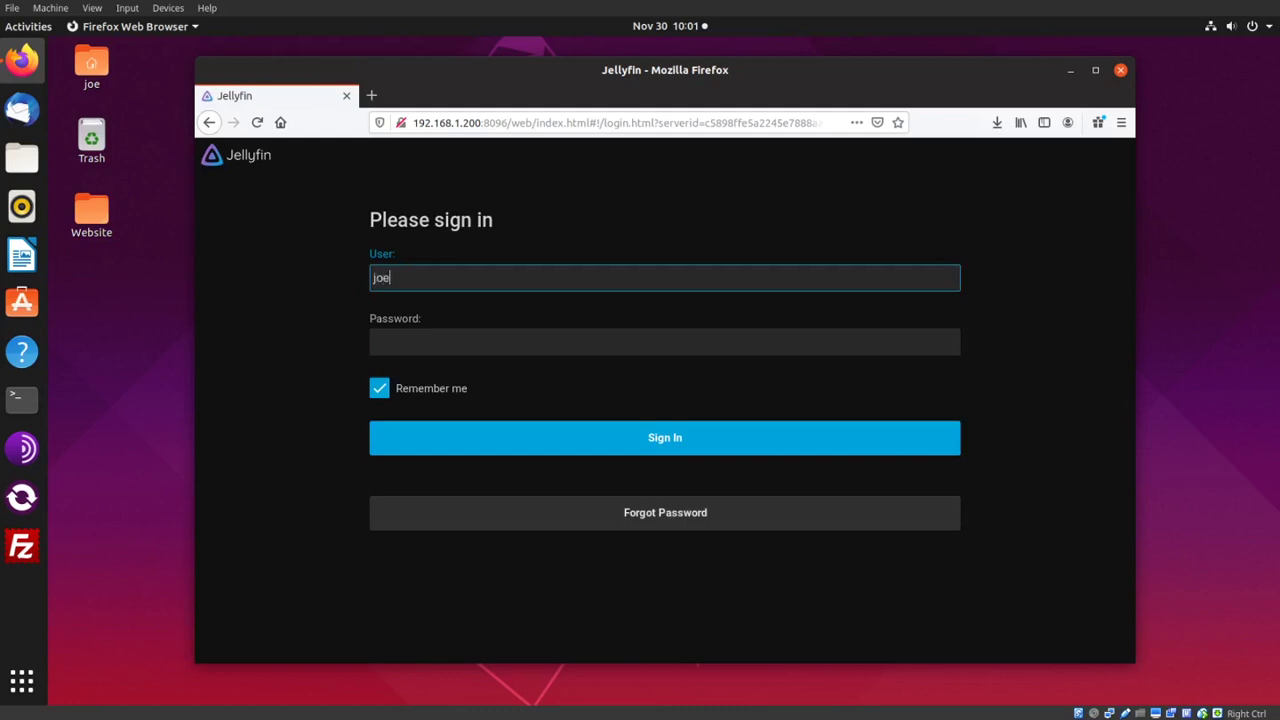
pyautogui.press('Tab')
pyautogui.write('•••')
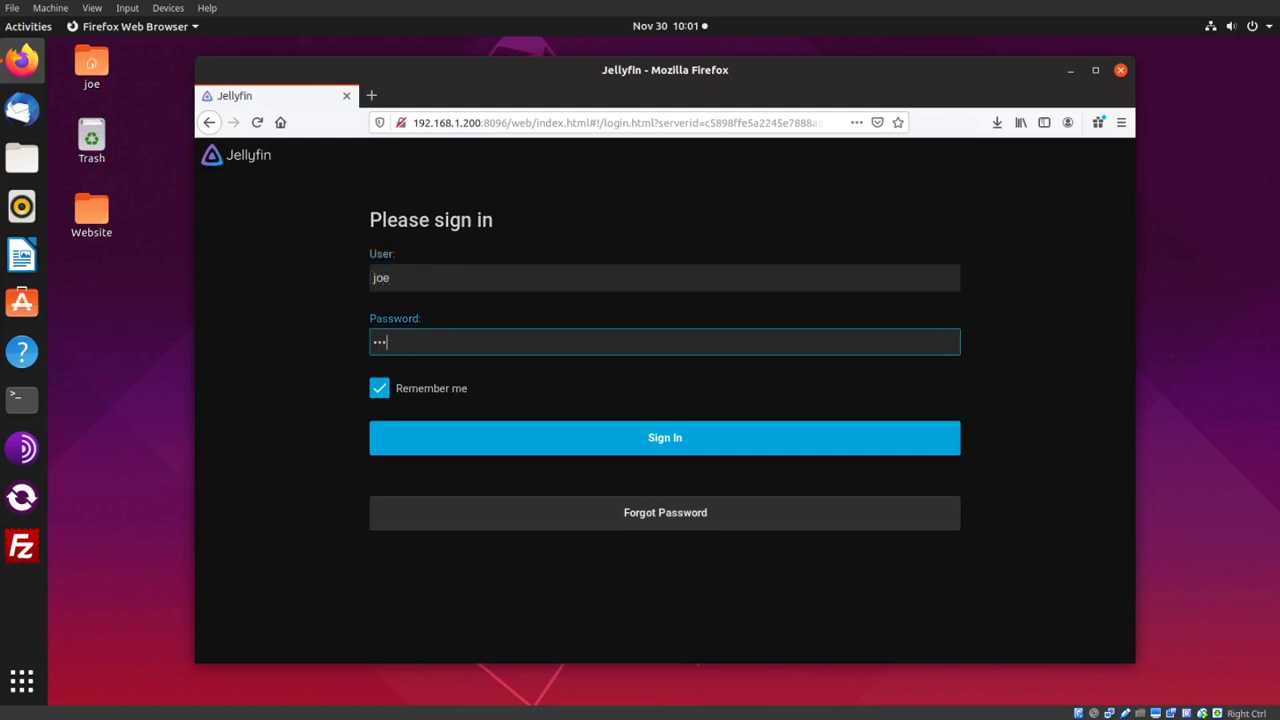
pyautogui.write('•••')
pyautogui.click(843, 449)
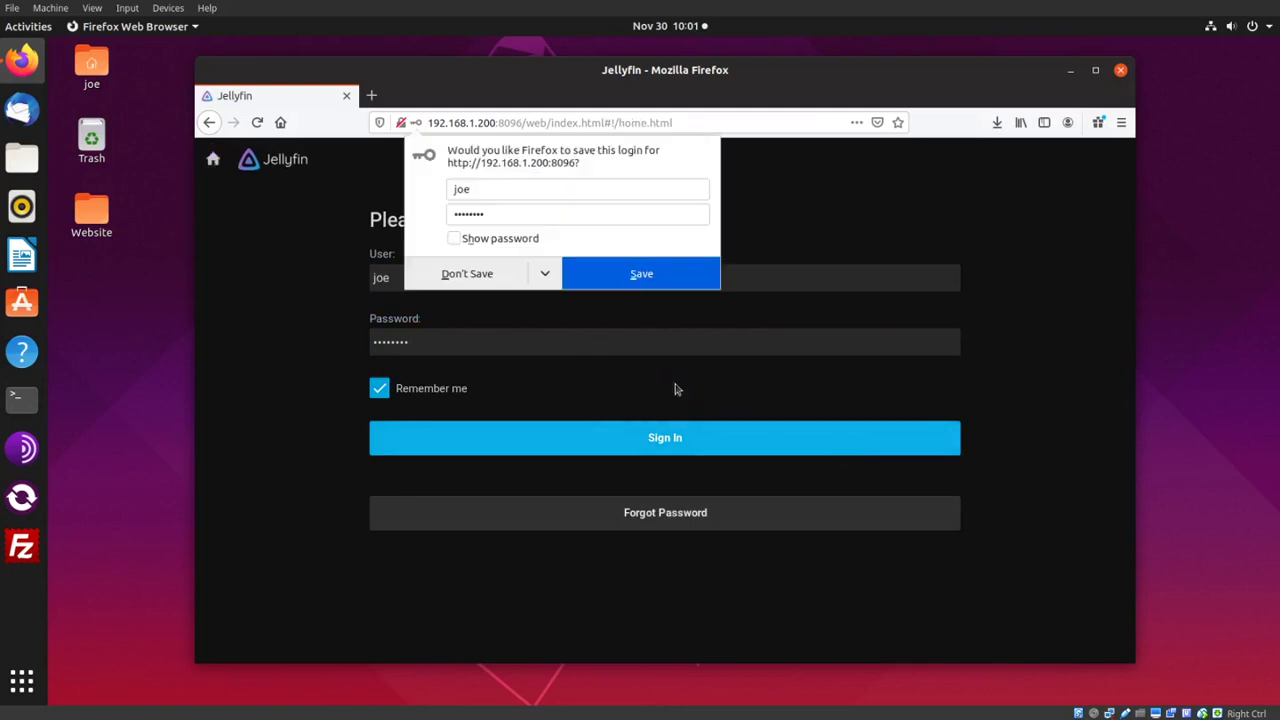
pyautogui.click(481, 275)
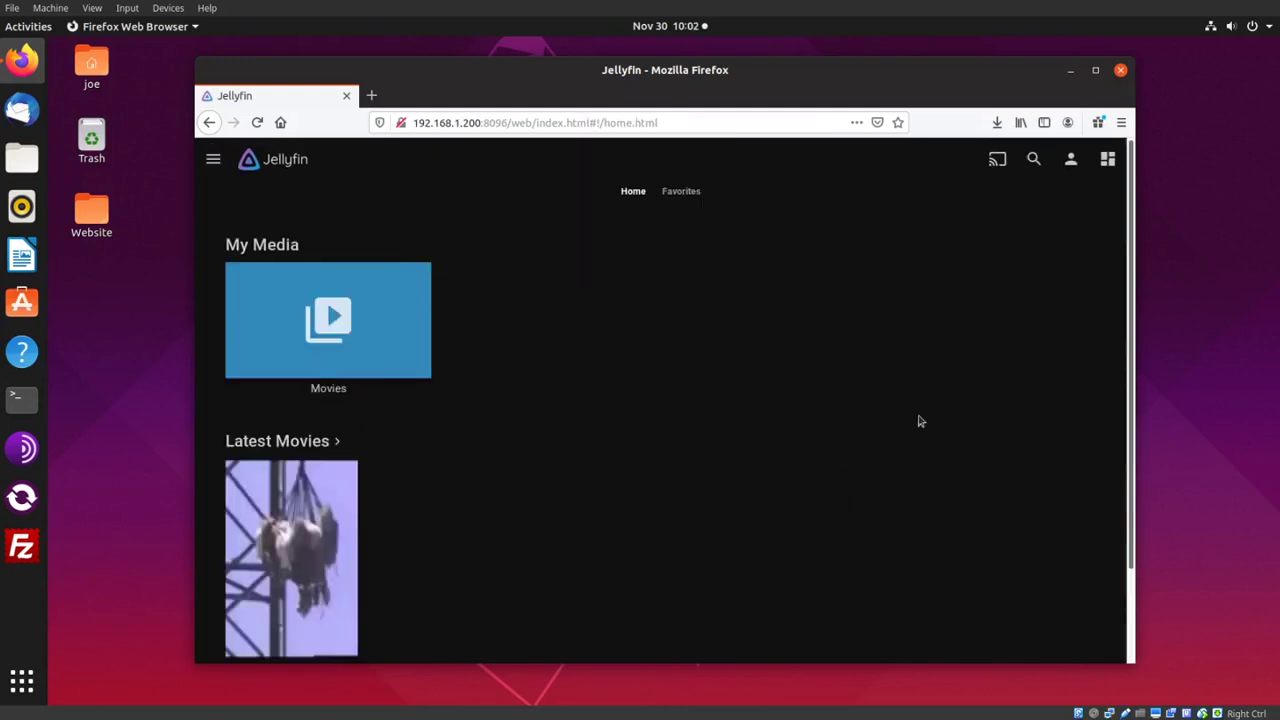
# Add a second user with a first name, a password and access to all libraries, declining to save the login in the browser.
pyautogui.click(213, 160)
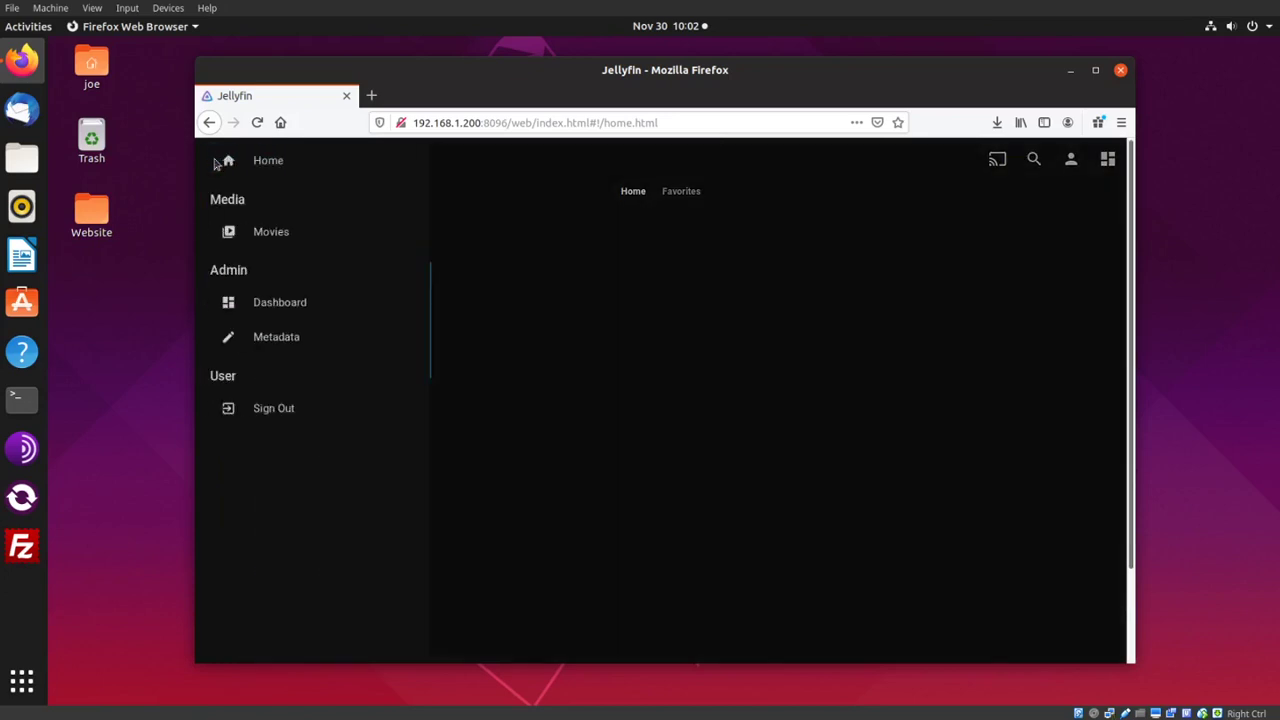
pyautogui.click(281, 305)
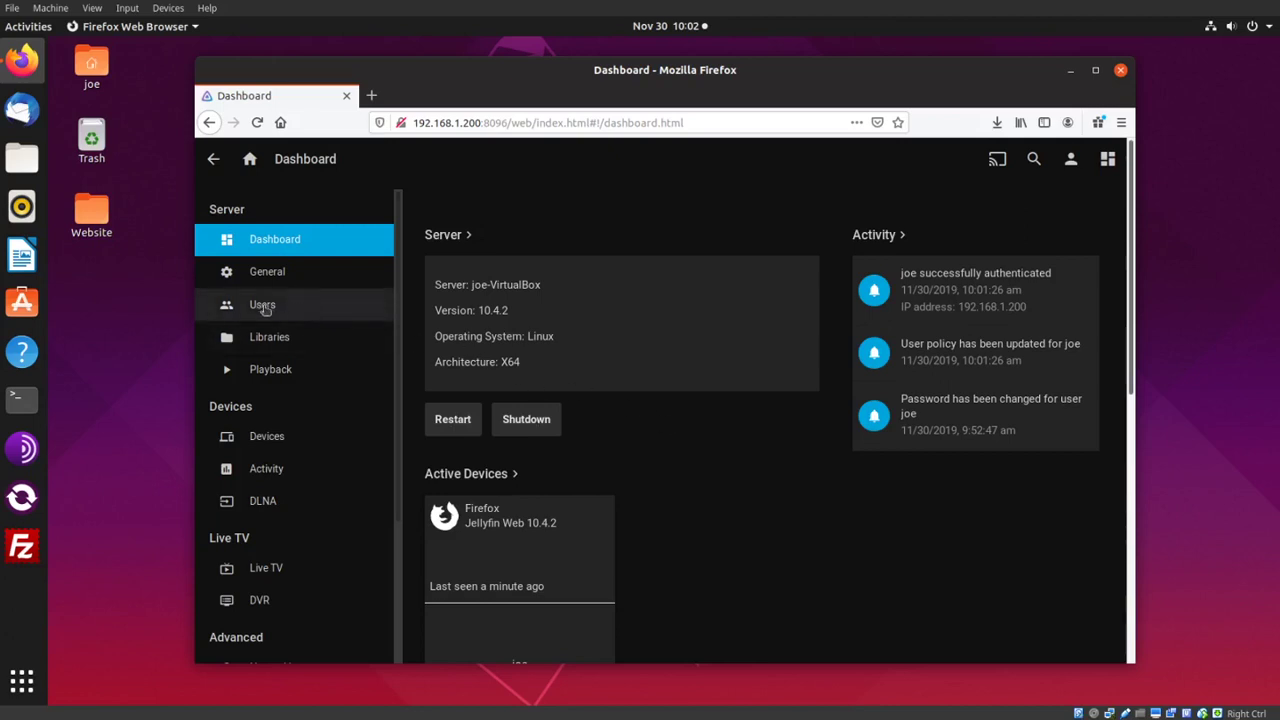
pyautogui.click(263, 306)
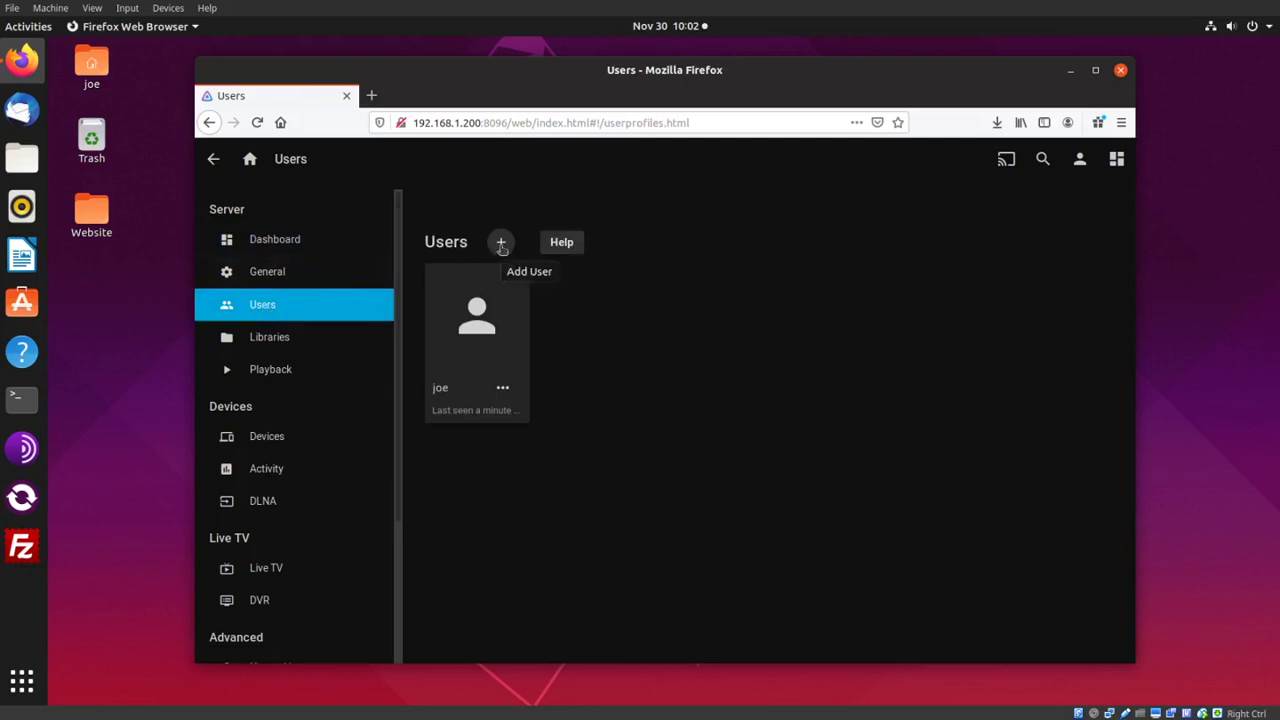
pyautogui.click(501, 243)
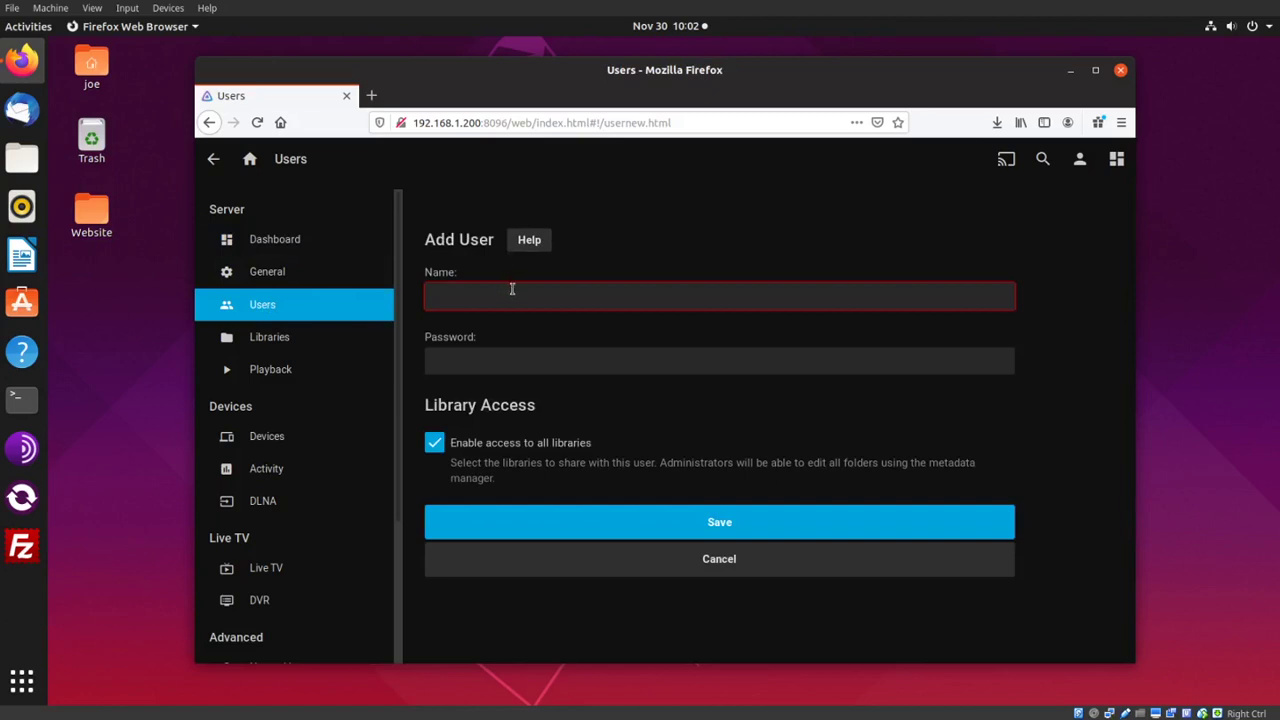
pyautogui.click(512, 290)
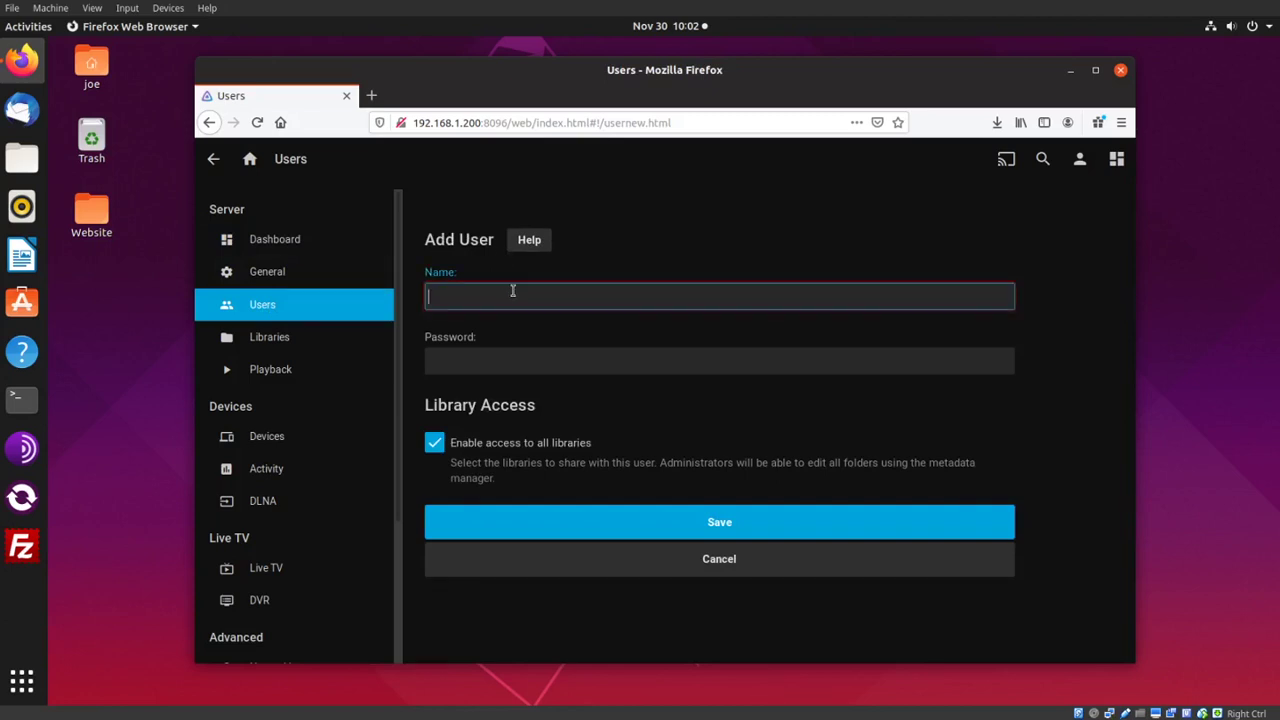
pyautogui.write('tracy')
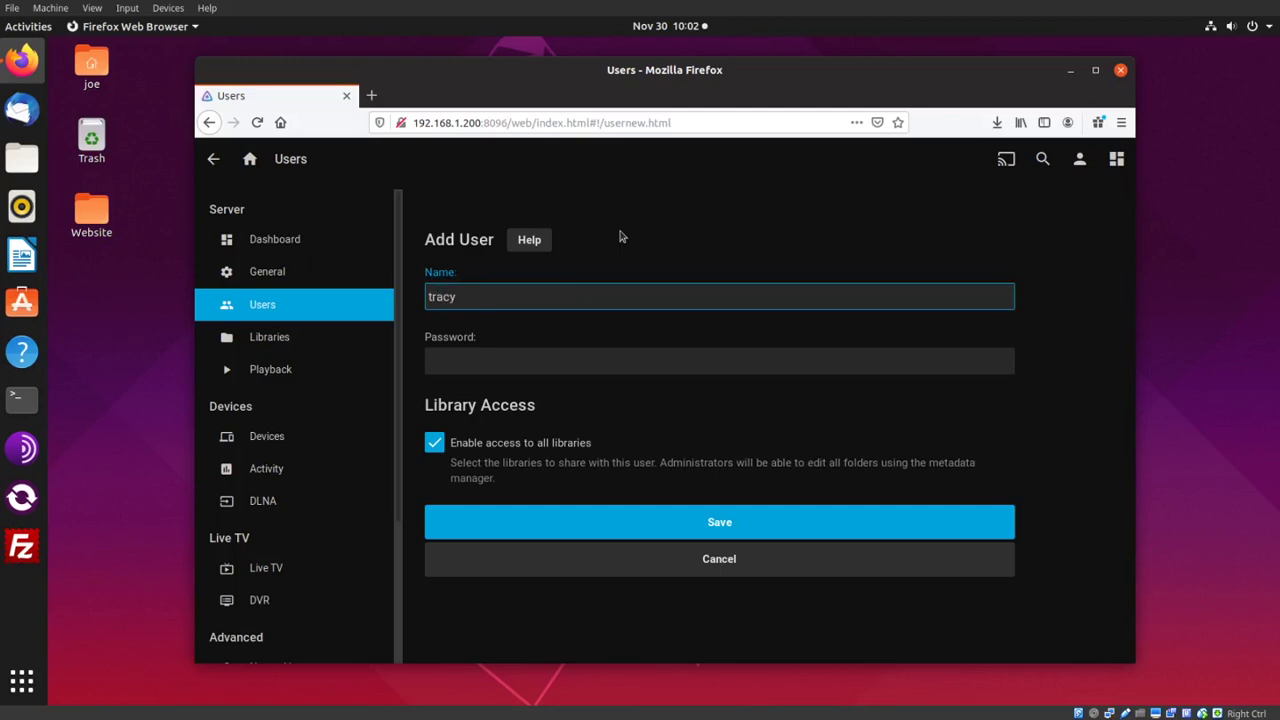
pyautogui.press('Tab')
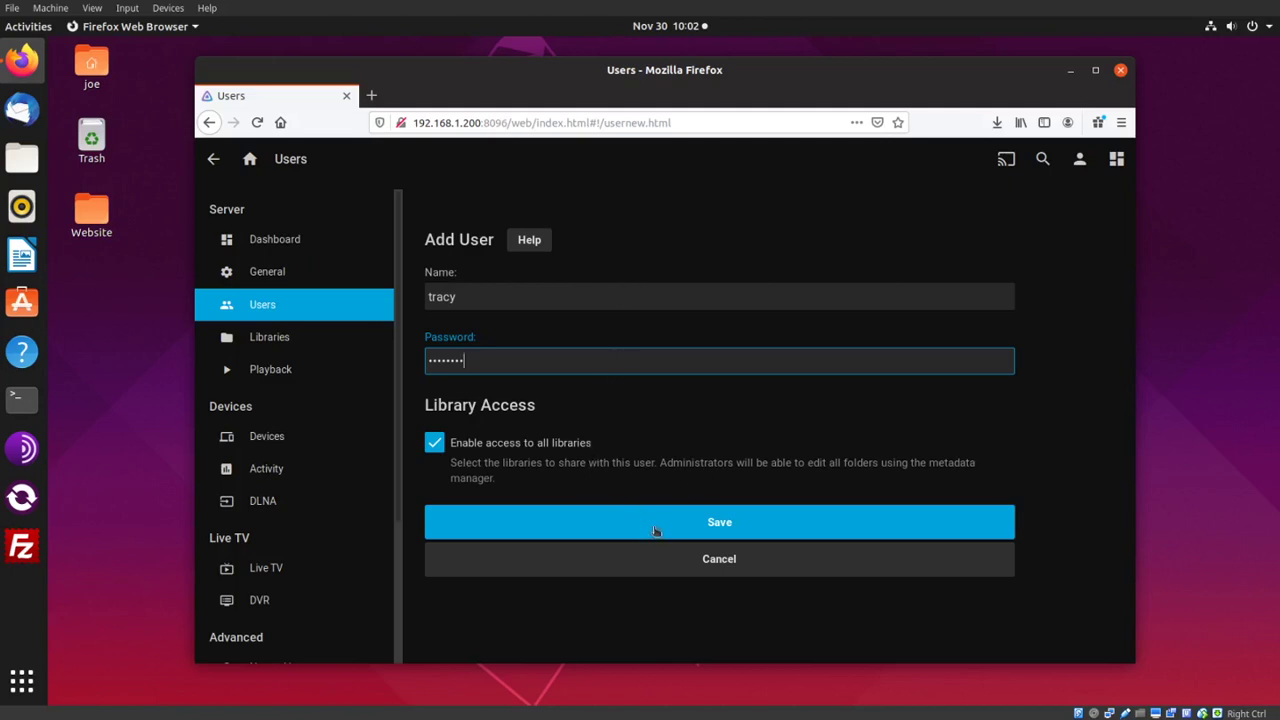
pyautogui.click(830, 525)
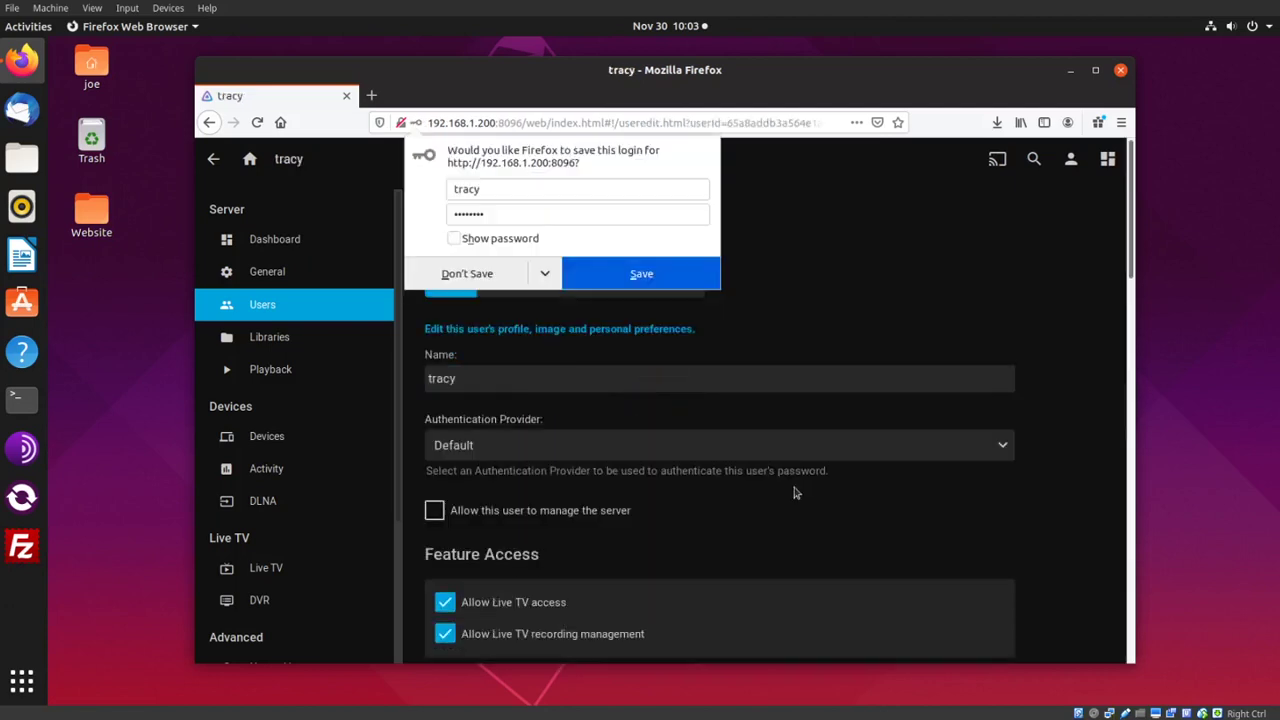
pyautogui.click(505, 274)
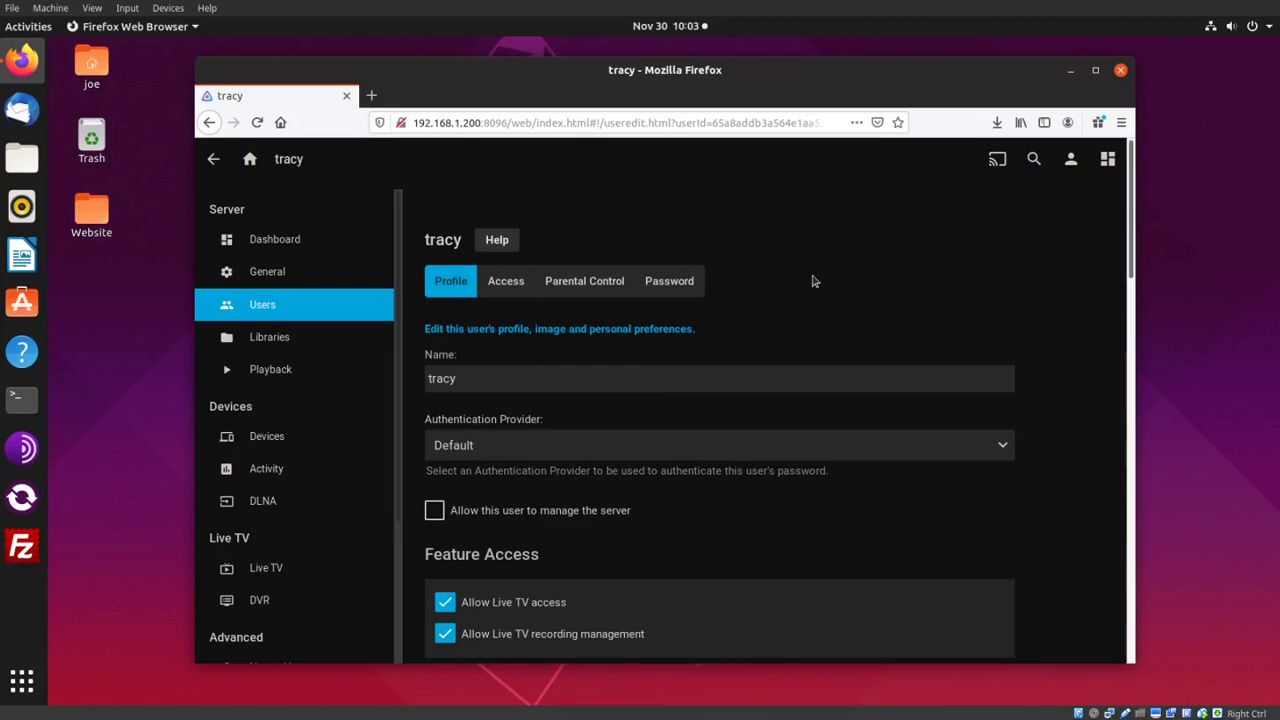
pyautogui.scroll(-2, 813, 281)
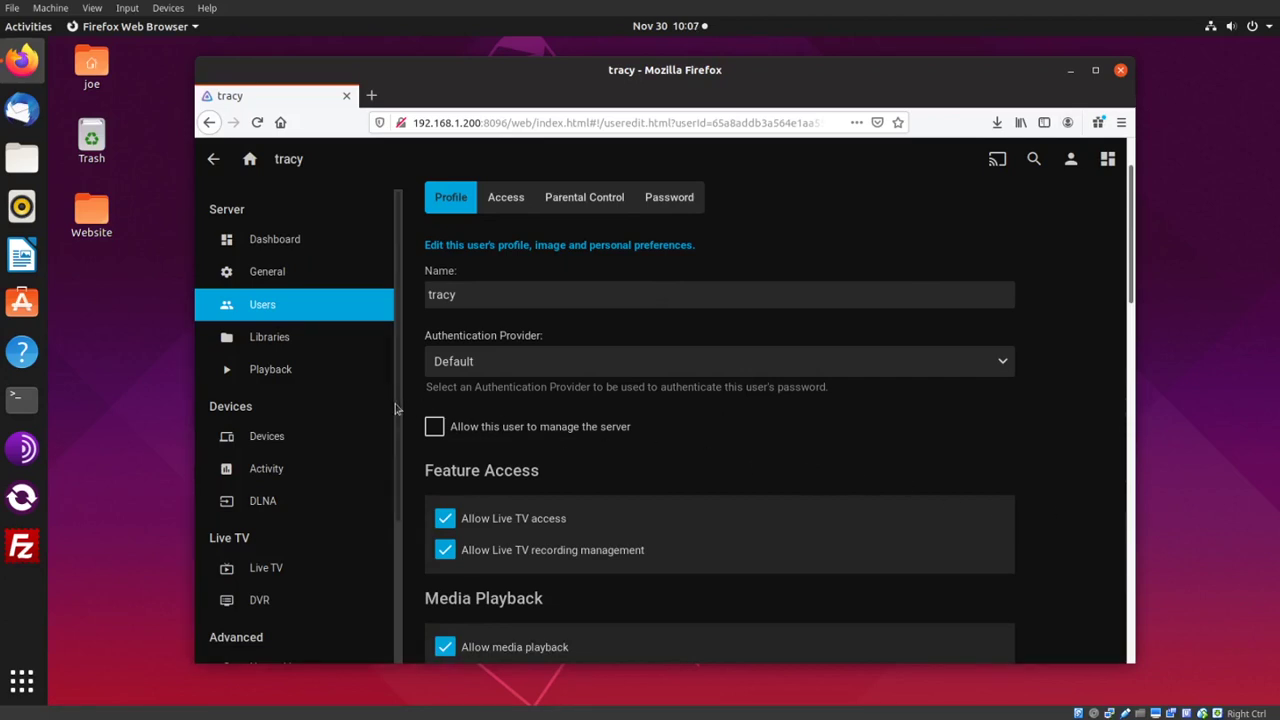
# Open the server's plugin catalog and look through the available plugins in every category down to Notifications.
pyautogui.moveTo(396, 408); pyautogui.dragTo(396, 545)
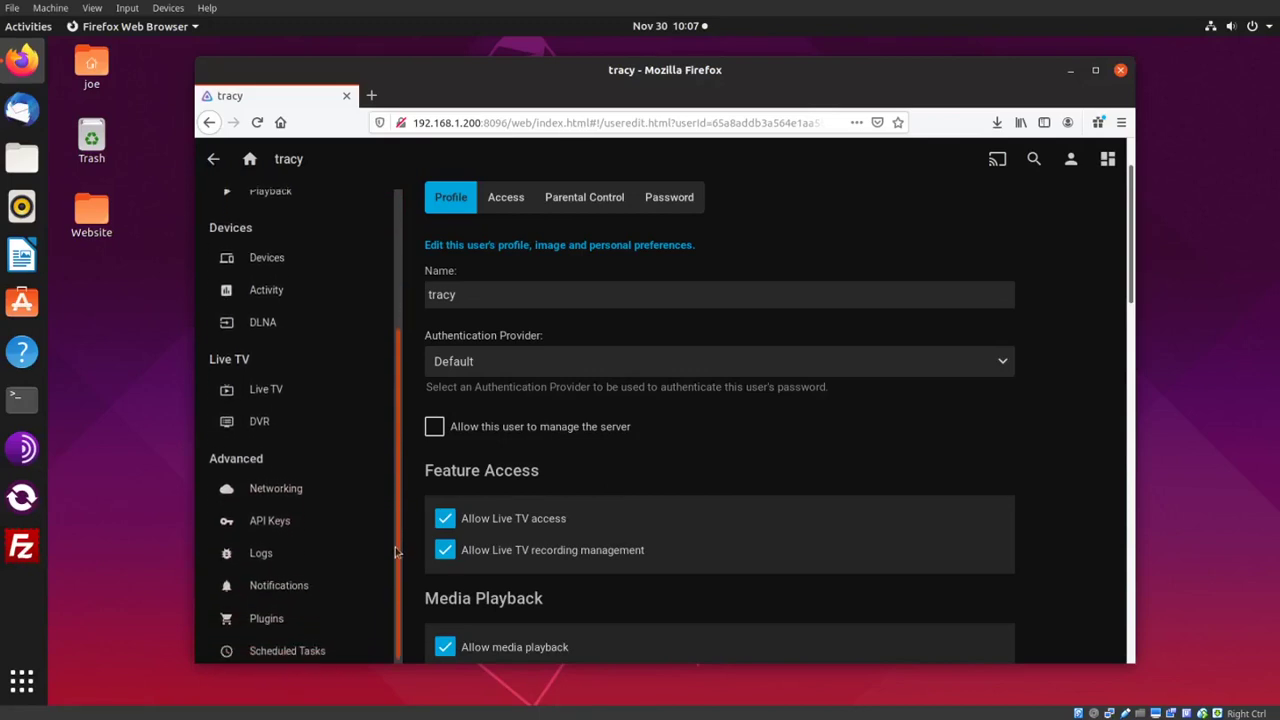
pyautogui.click(267, 618)
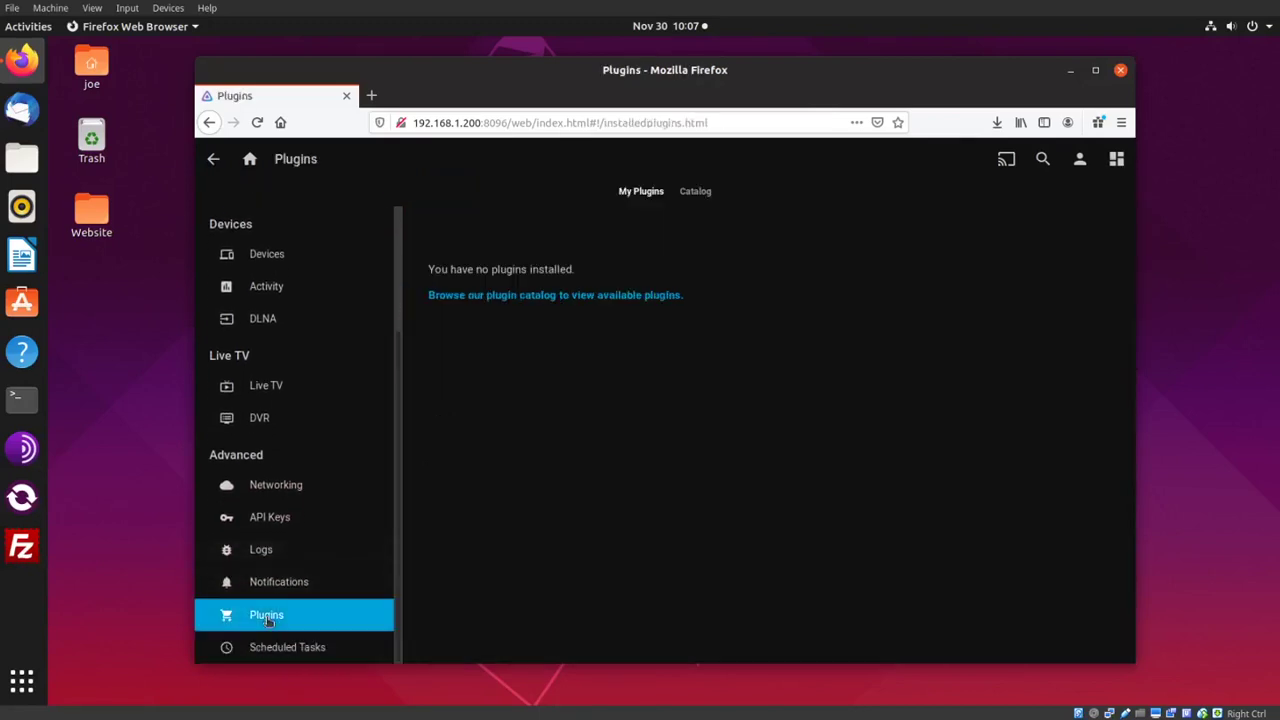
pyautogui.click(550, 297)
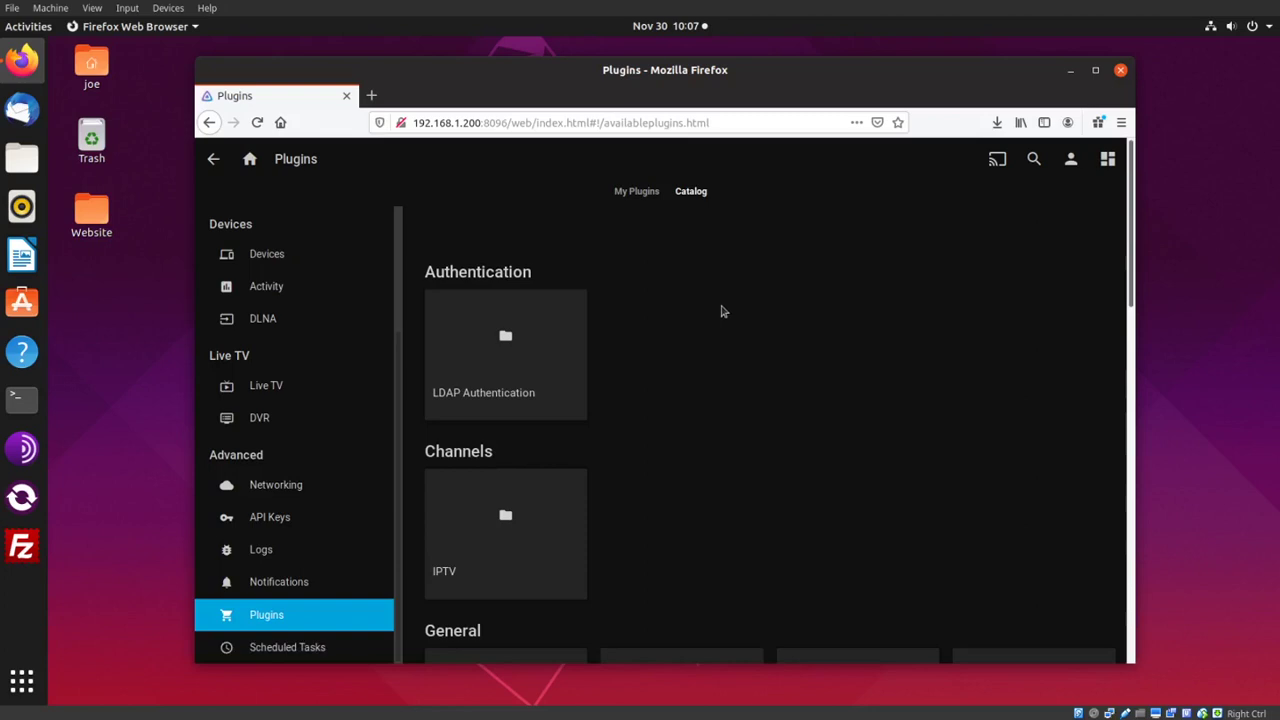
pyautogui.scroll(-2, 726, 318)
pyautogui.scroll(-2, 726, 321)
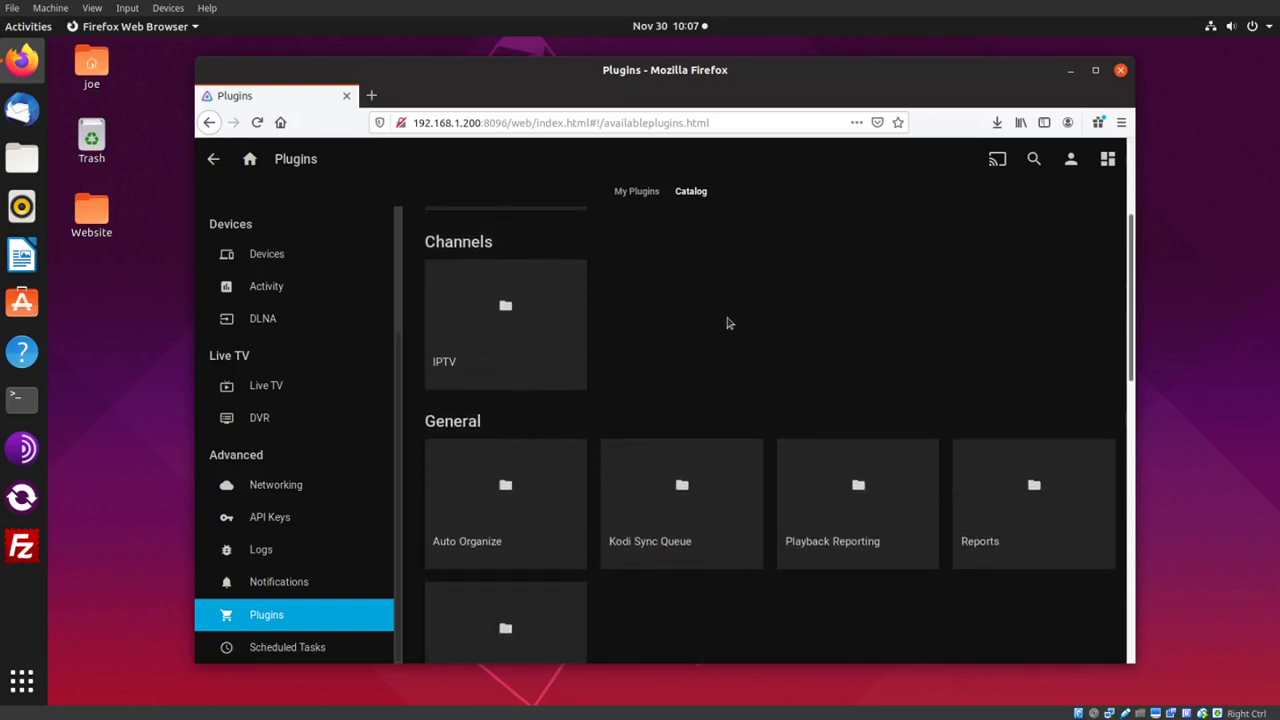
pyautogui.scroll(-3, 728, 323)
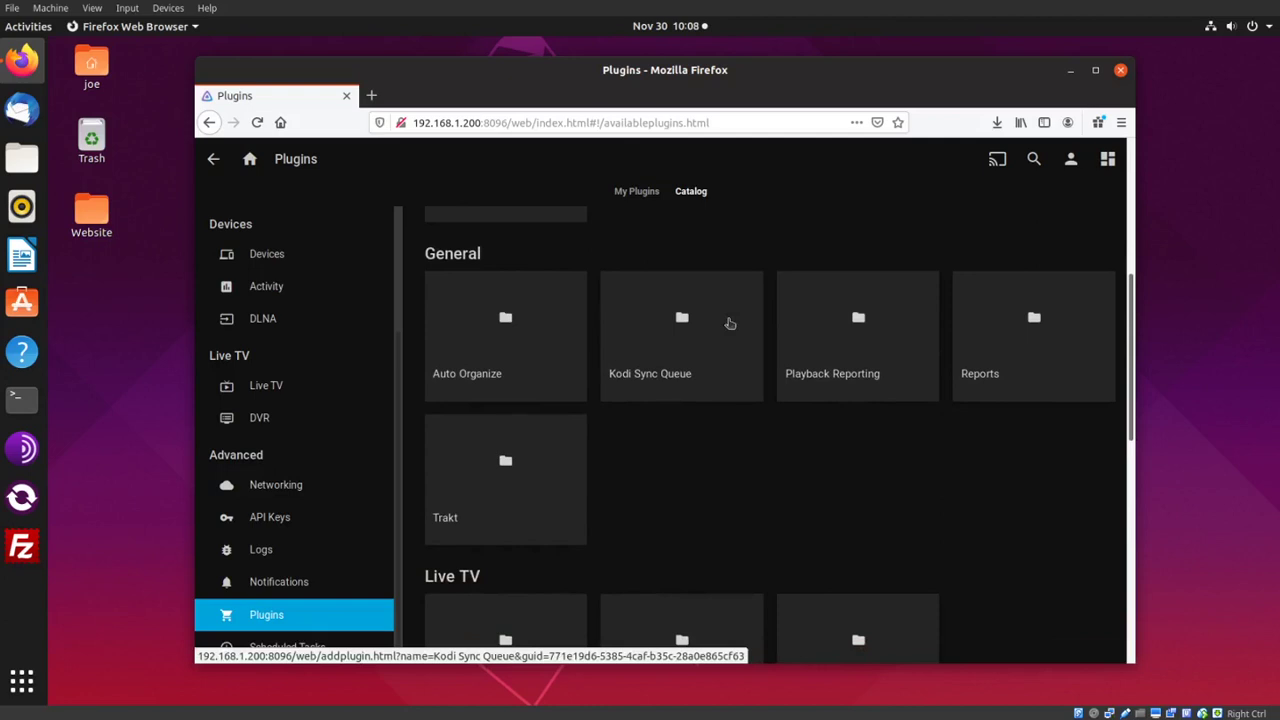
pyautogui.scroll(-6, 730, 323)
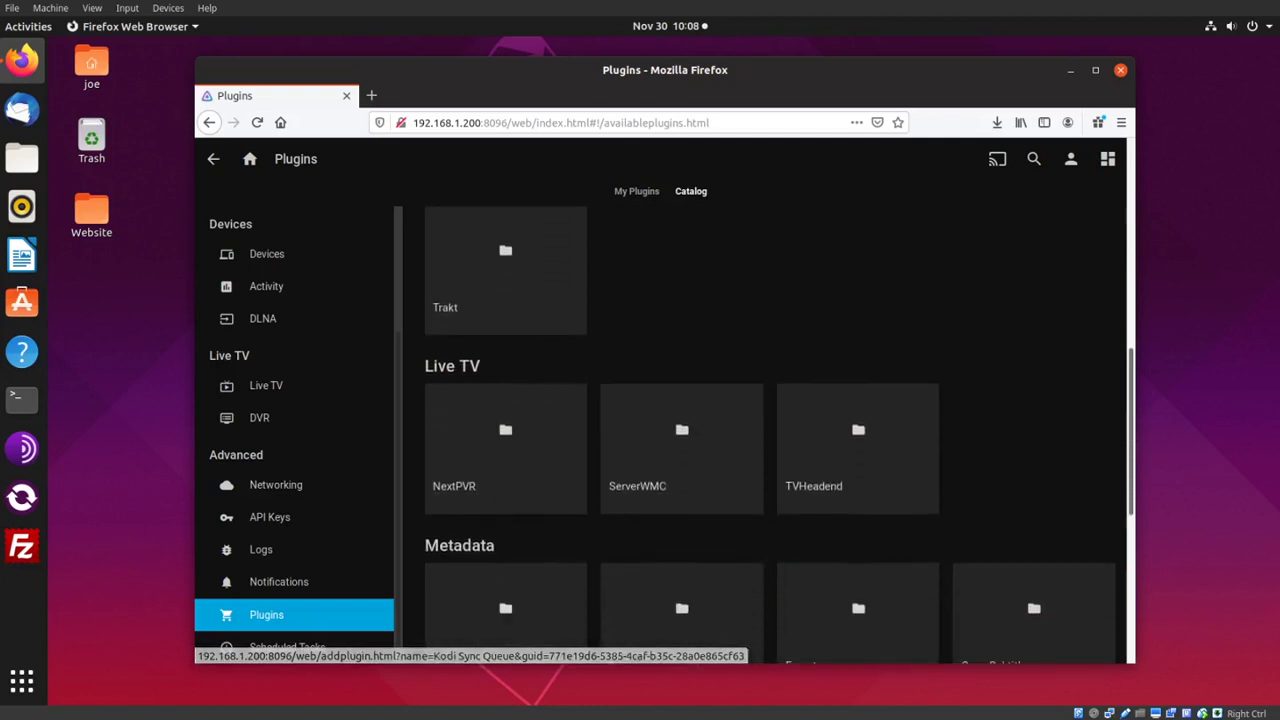
pyautogui.scroll(-3, 730, 323)
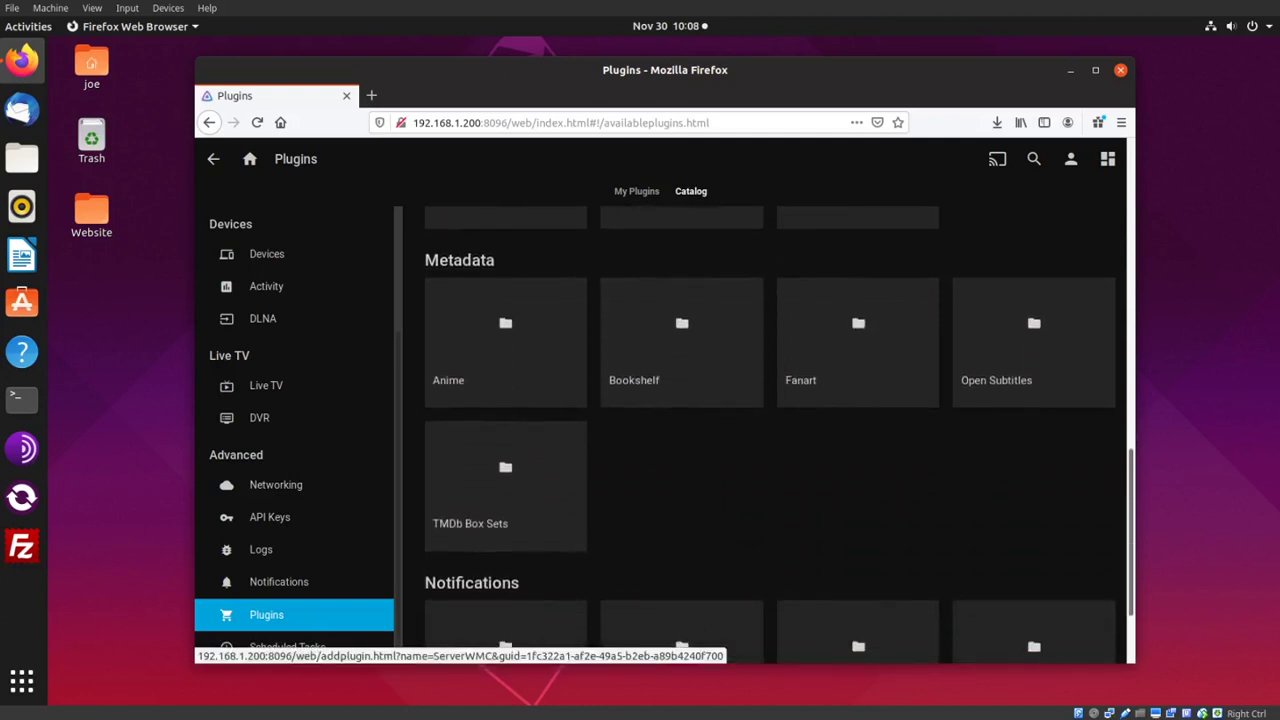
pyautogui.scroll(-2, 730, 325)
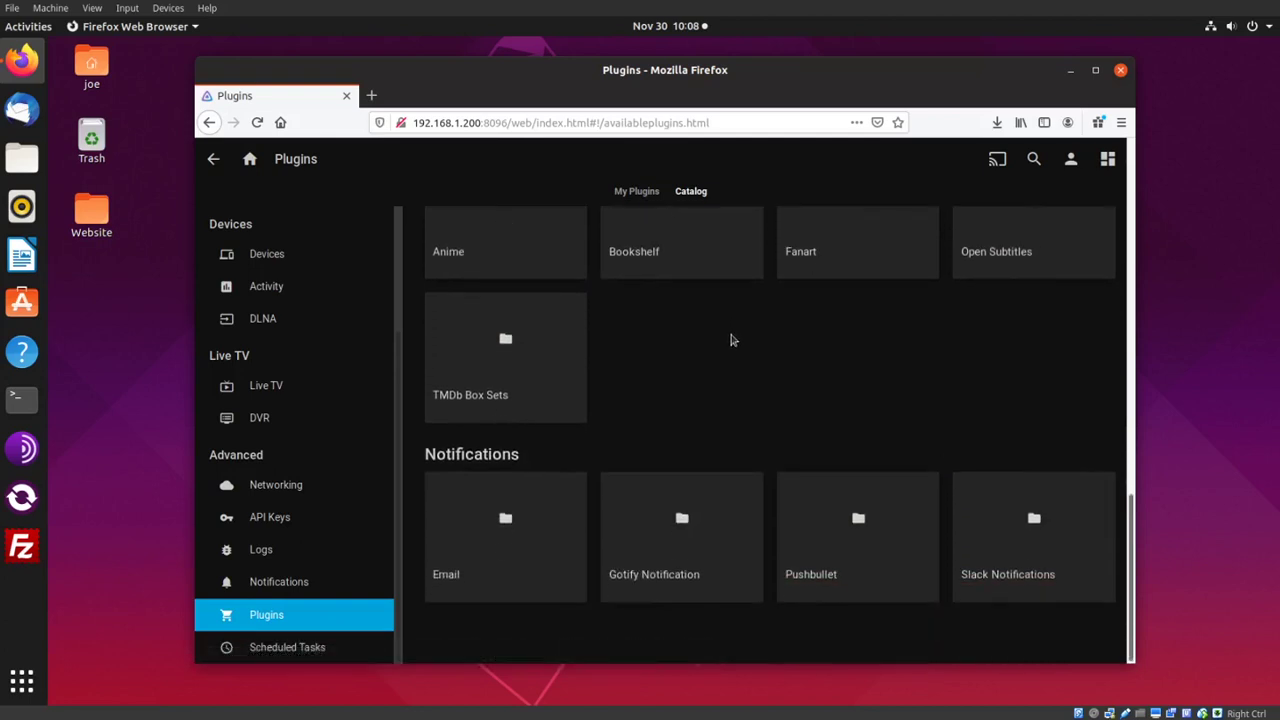
# Install version 4.0 (Release) of the Auto Organize plugin from the catalog's General category and acknowledge the restart notice.
pyautogui.scroll(4, 732, 335)
pyautogui.scroll(7, 733, 341)
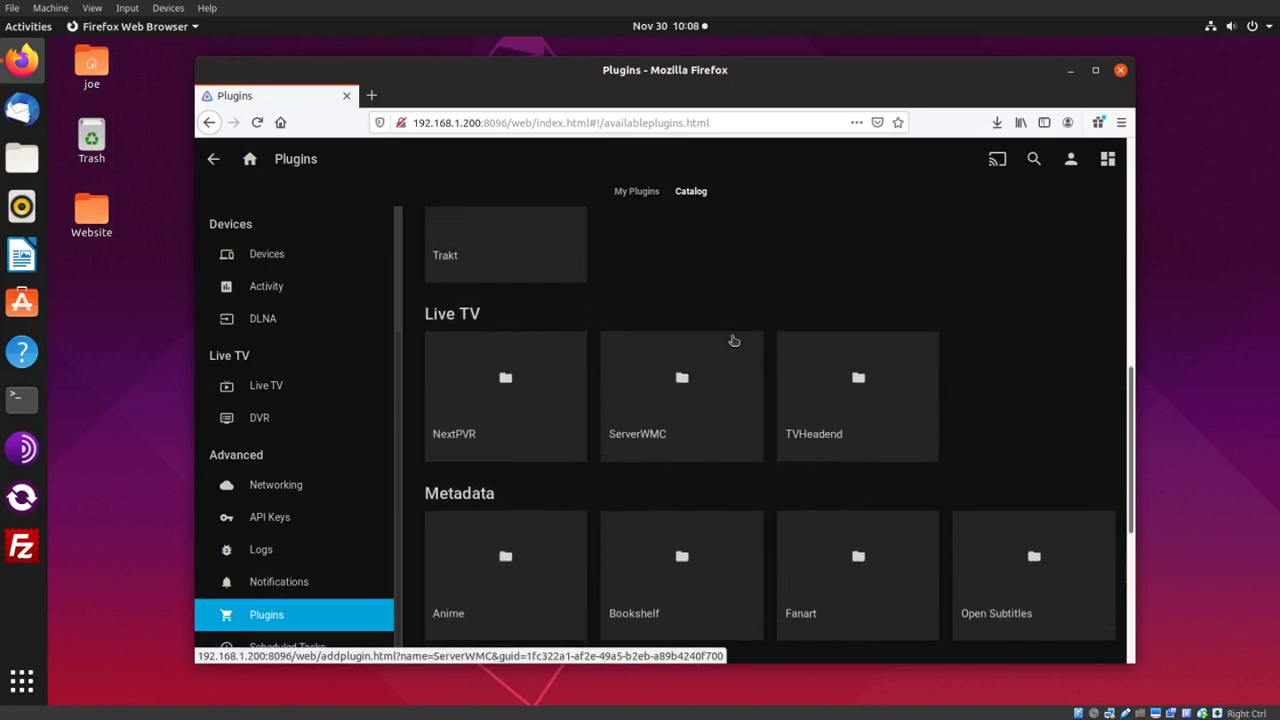
pyautogui.scroll(1, 733, 341)
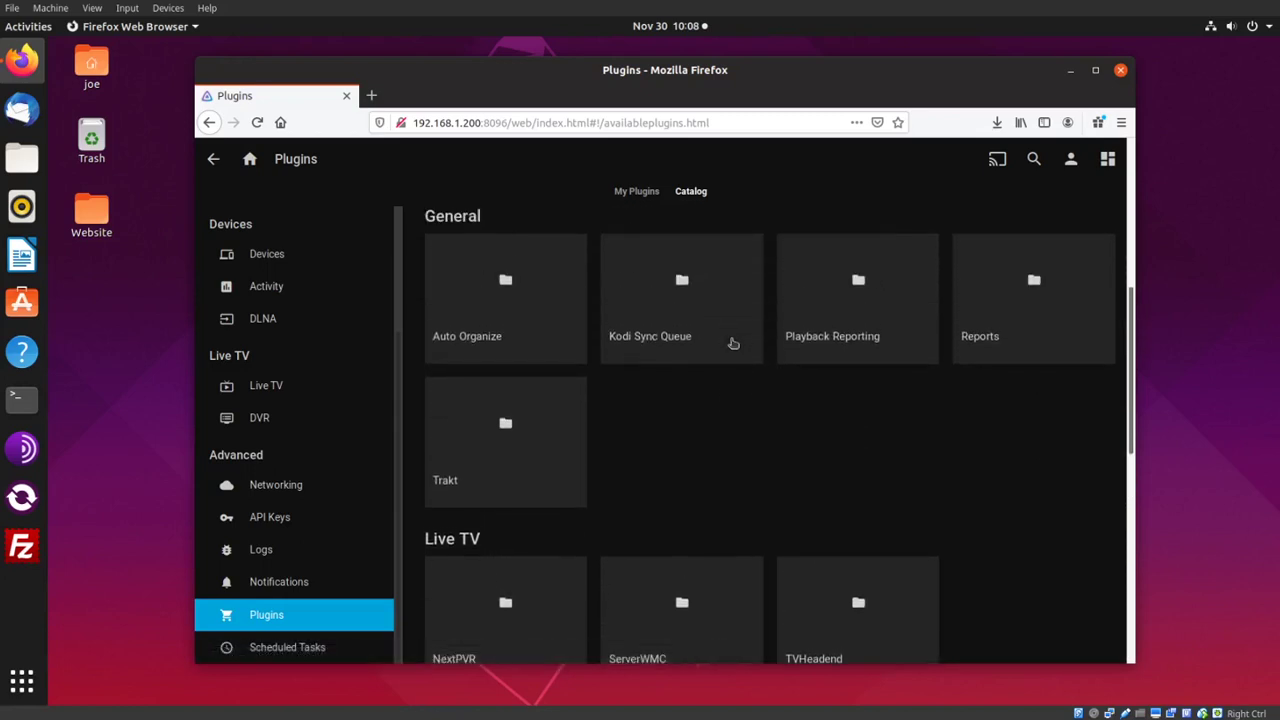
pyautogui.scroll(1, 733, 343)
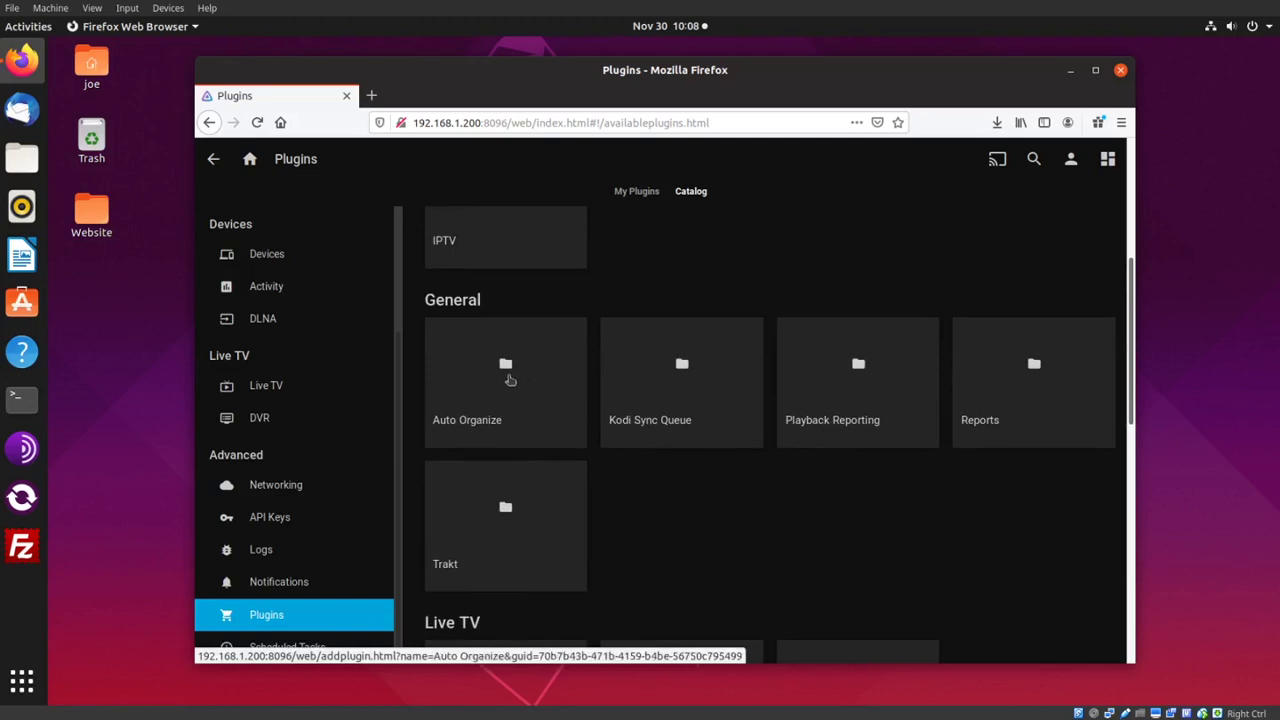
pyautogui.click(509, 379)
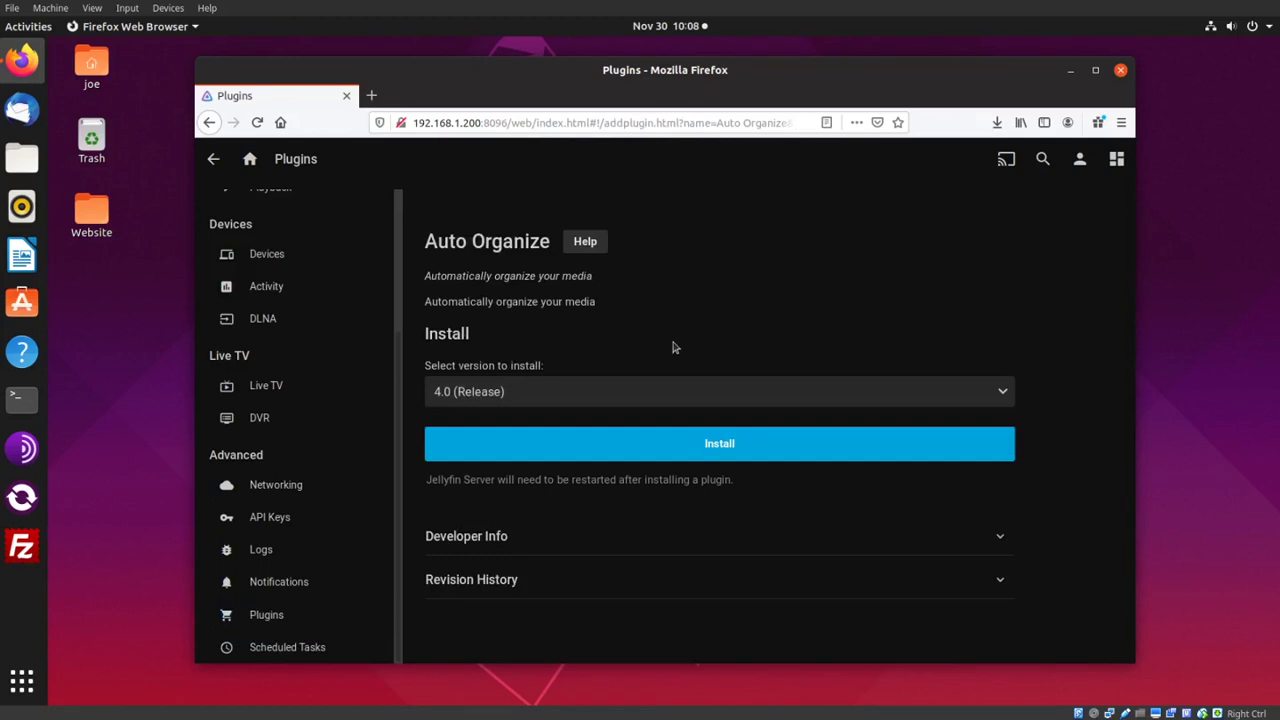
pyautogui.click(713, 453)
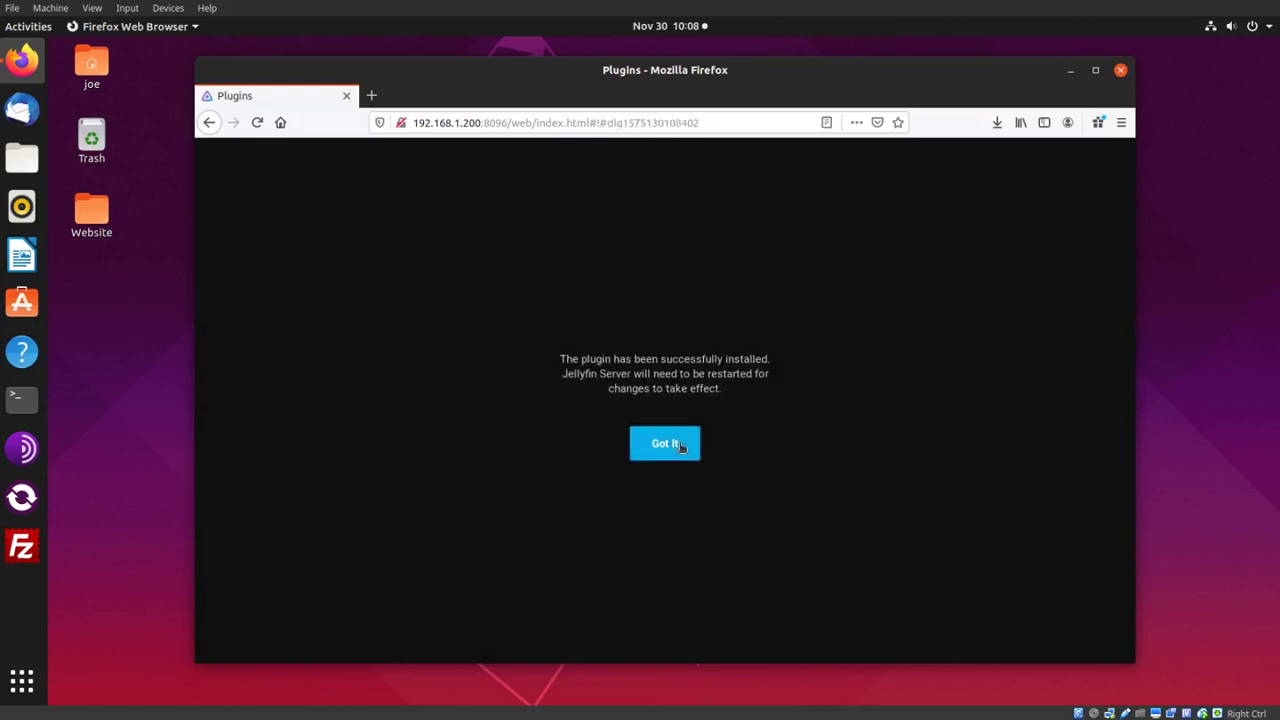
pyautogui.click(665, 444)
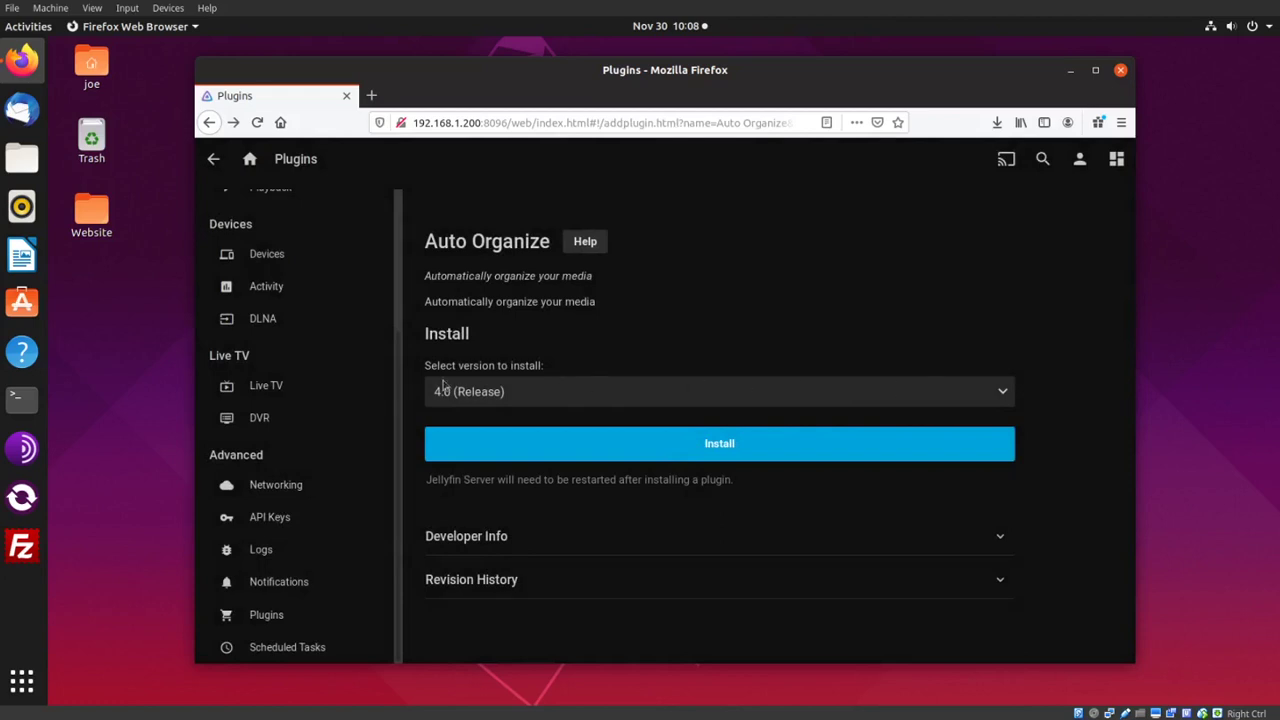
# Restart the Jellyfin server from its dashboard and confirm the restart.
pyautogui.scroll(3, 370, 382)
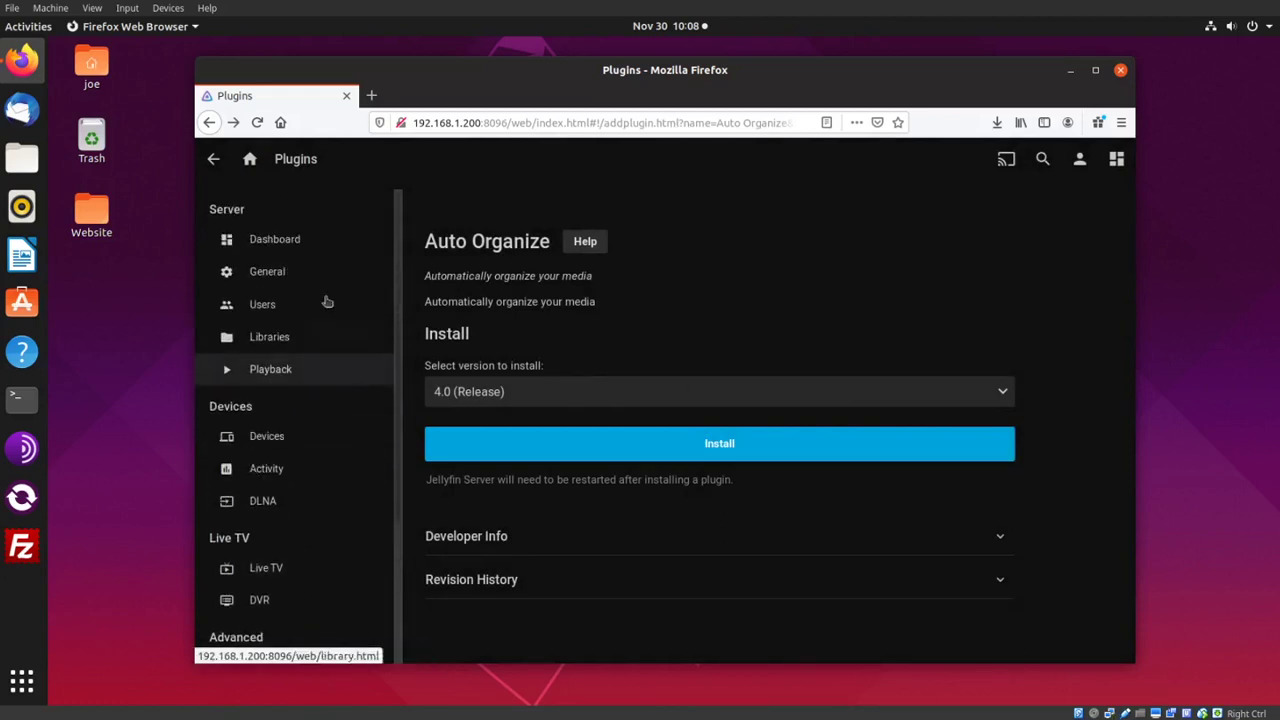
pyautogui.click(283, 242)
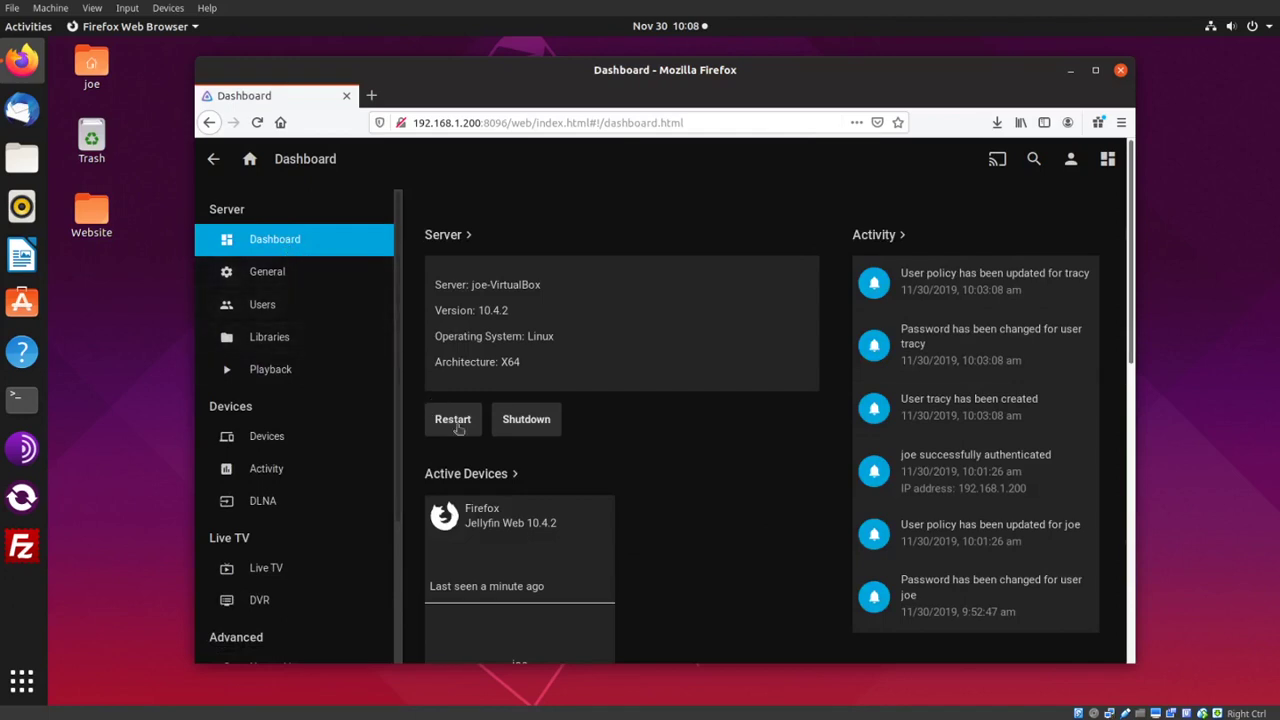
pyautogui.click(455, 421)
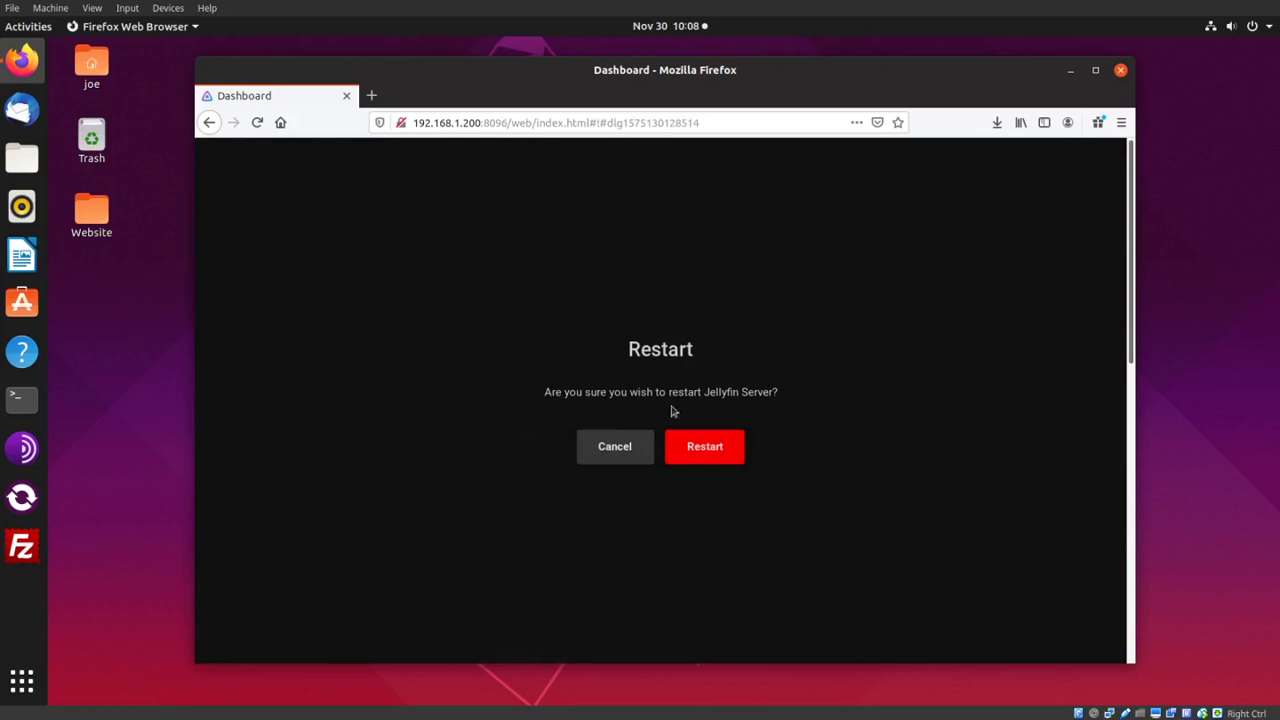
pyautogui.click(727, 455)
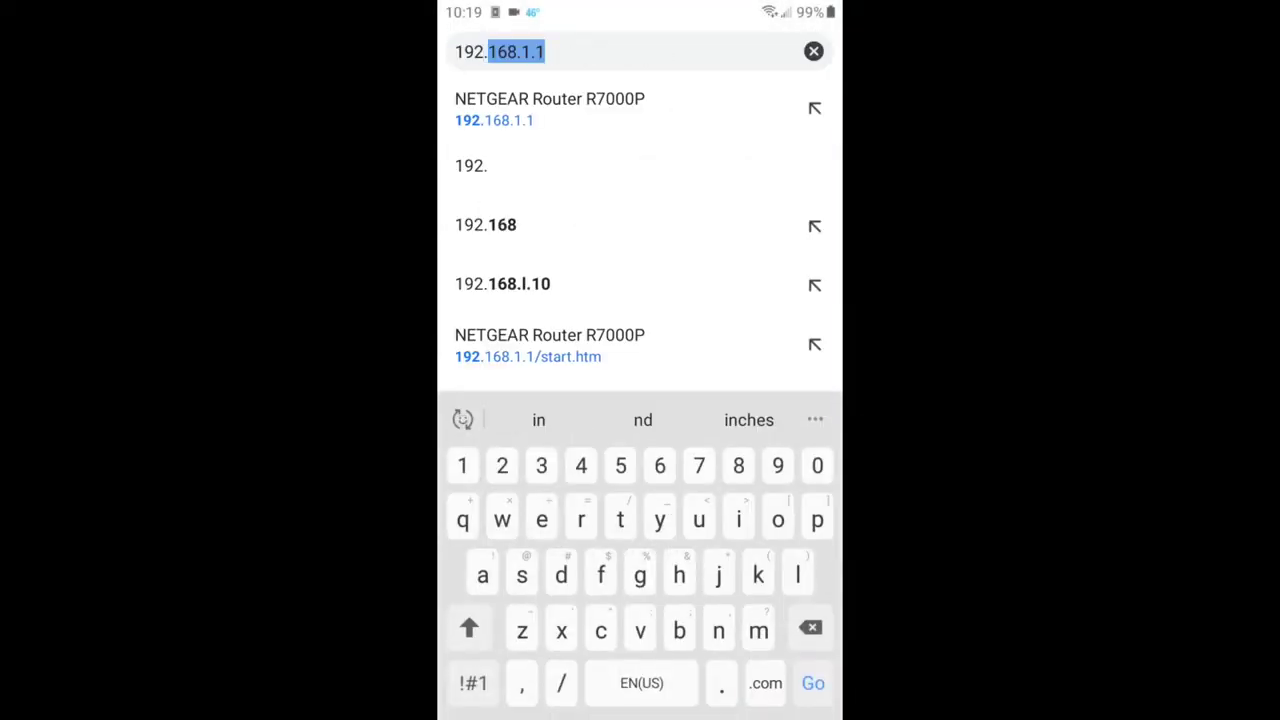
# Open the Jellyfin server at 192.168.1.200:8096 in the phone's browser.
pyautogui.write('1')
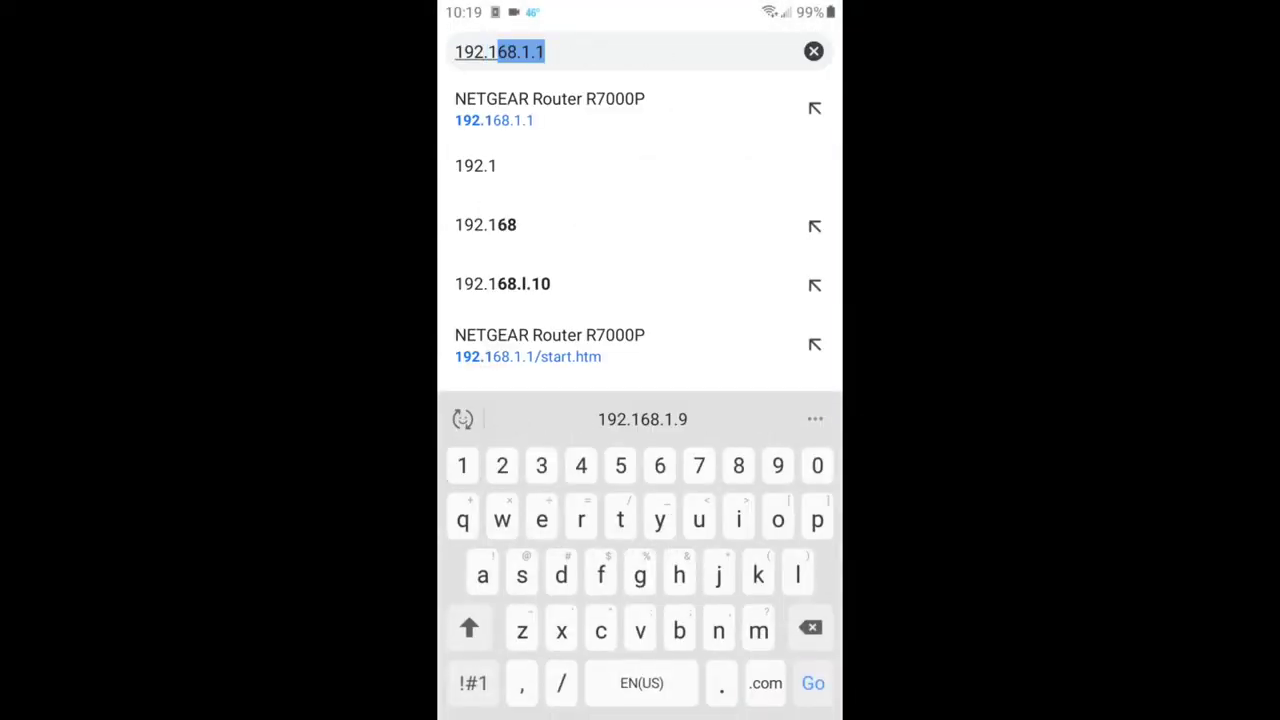
pyautogui.write('68')
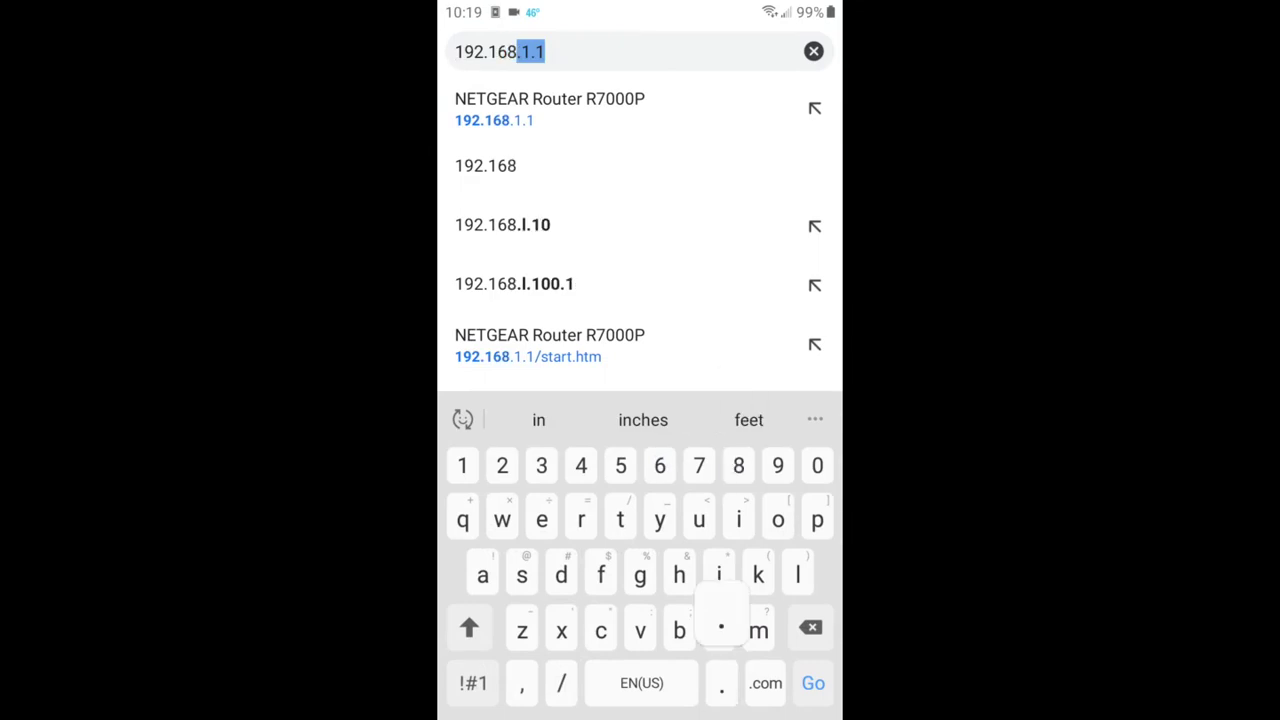
pyautogui.write('.1.')
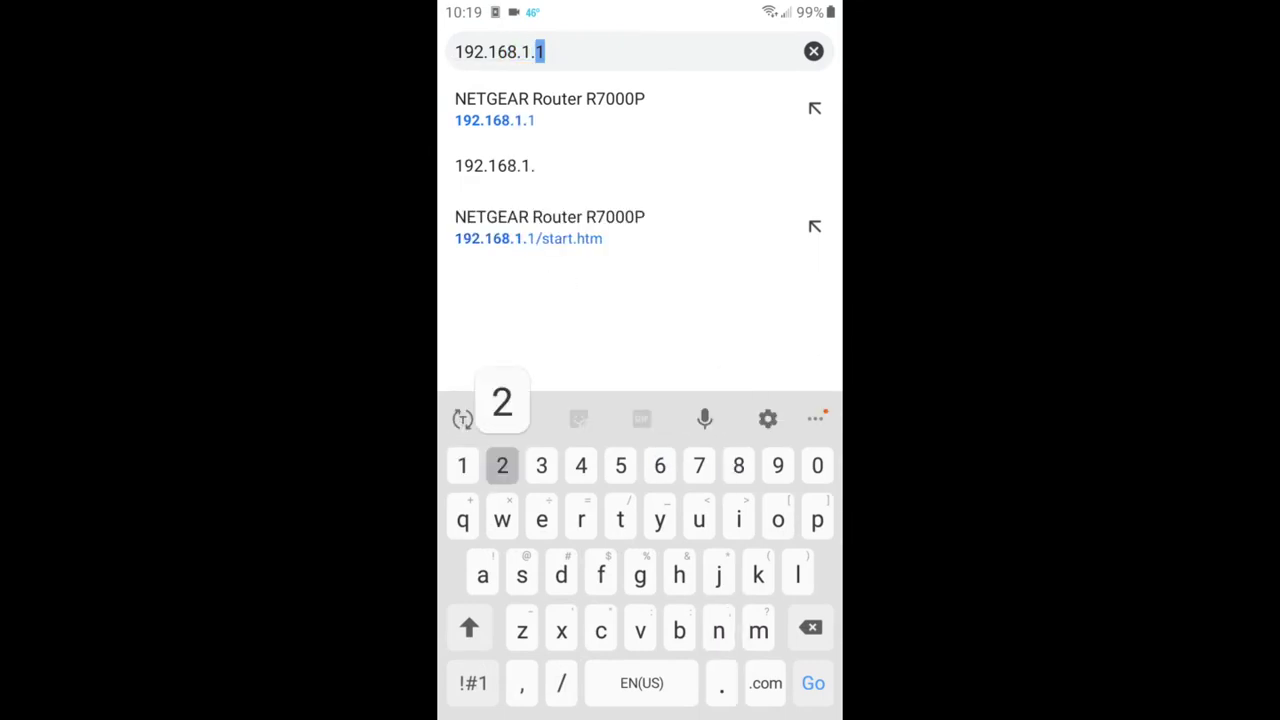
pyautogui.write('200')
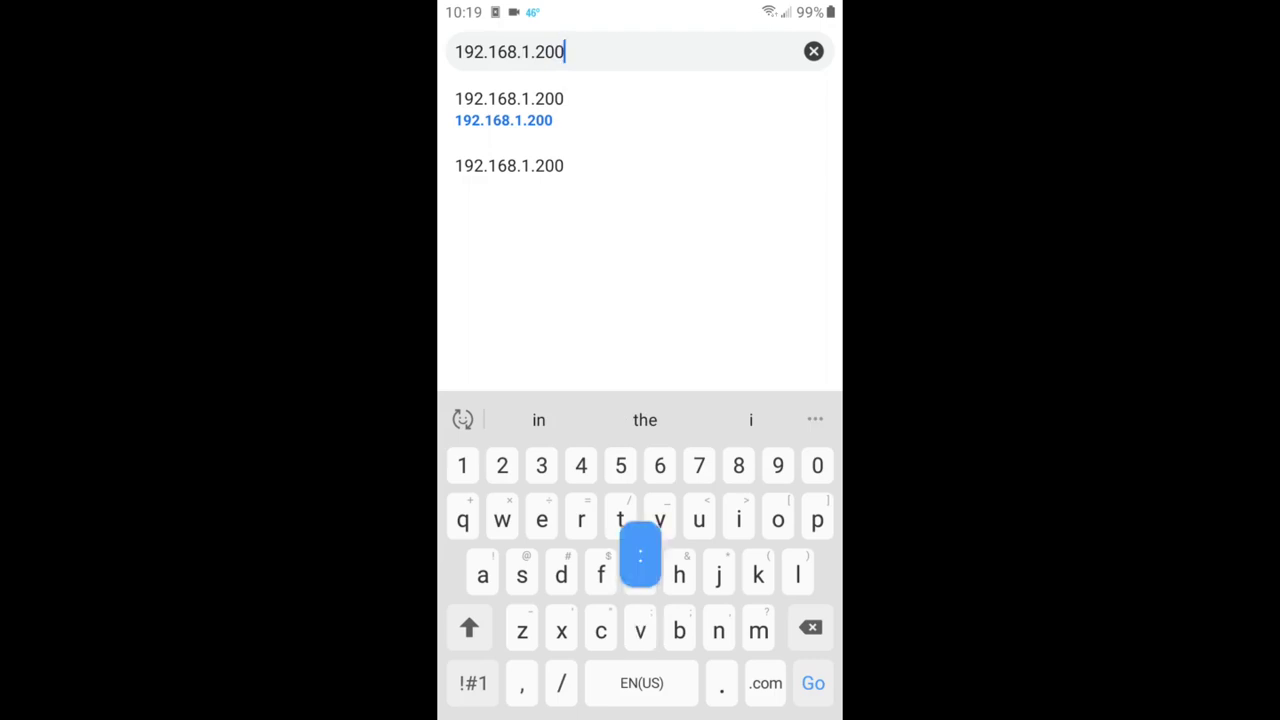
pyautogui.write(':809')
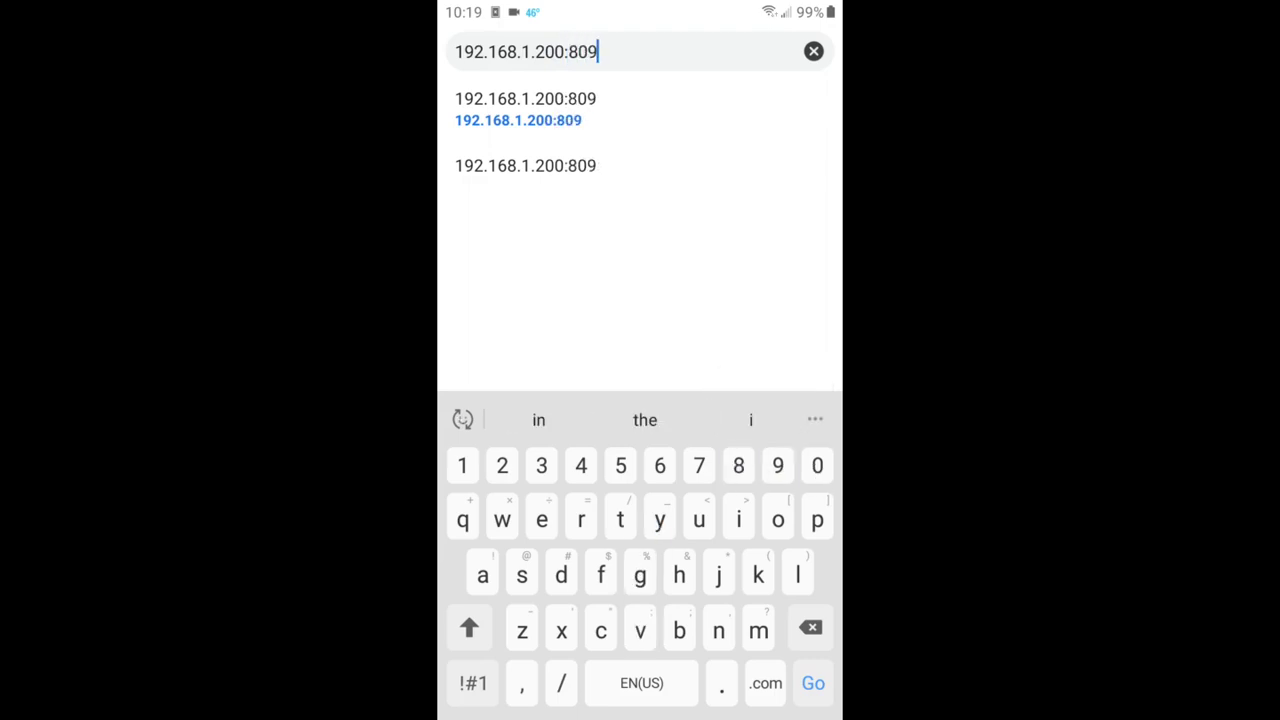
pyautogui.write('6')
pyautogui.press('Return')
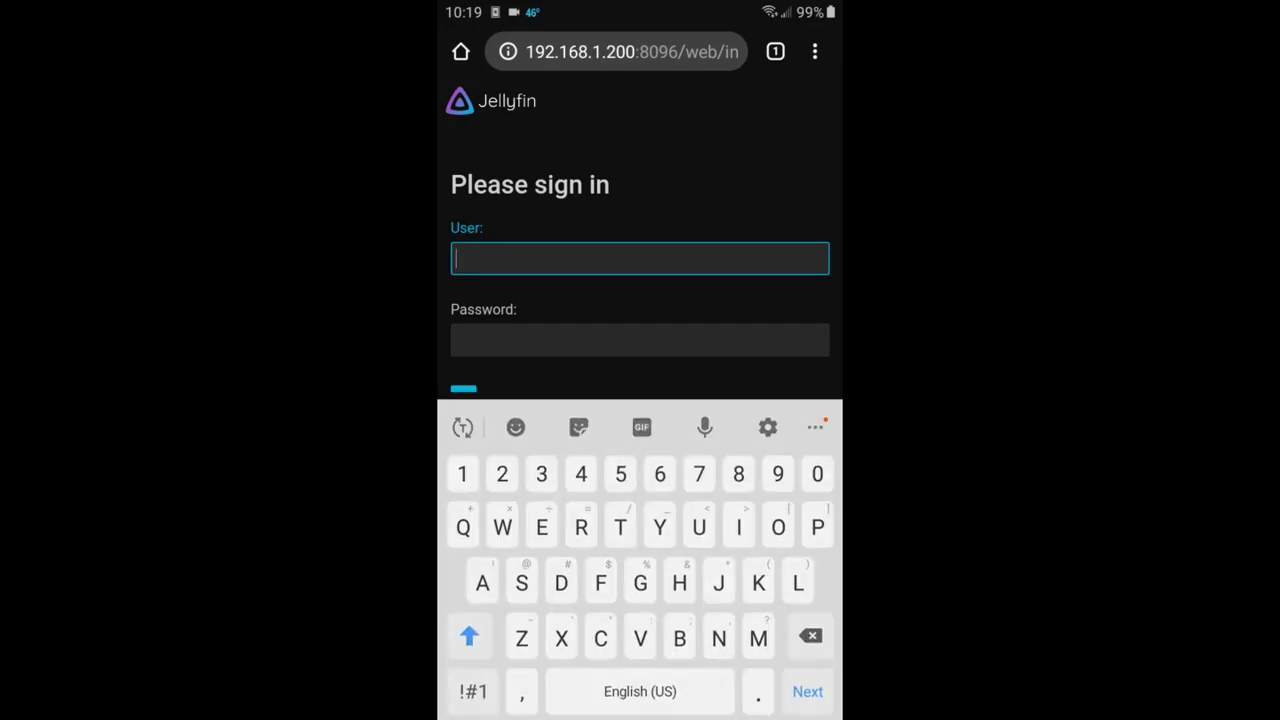
# Sign in to Jellyfin with the lowercase user name and the account password, and decline permanently to save the password in the browser.
pyautogui.write('Jo')
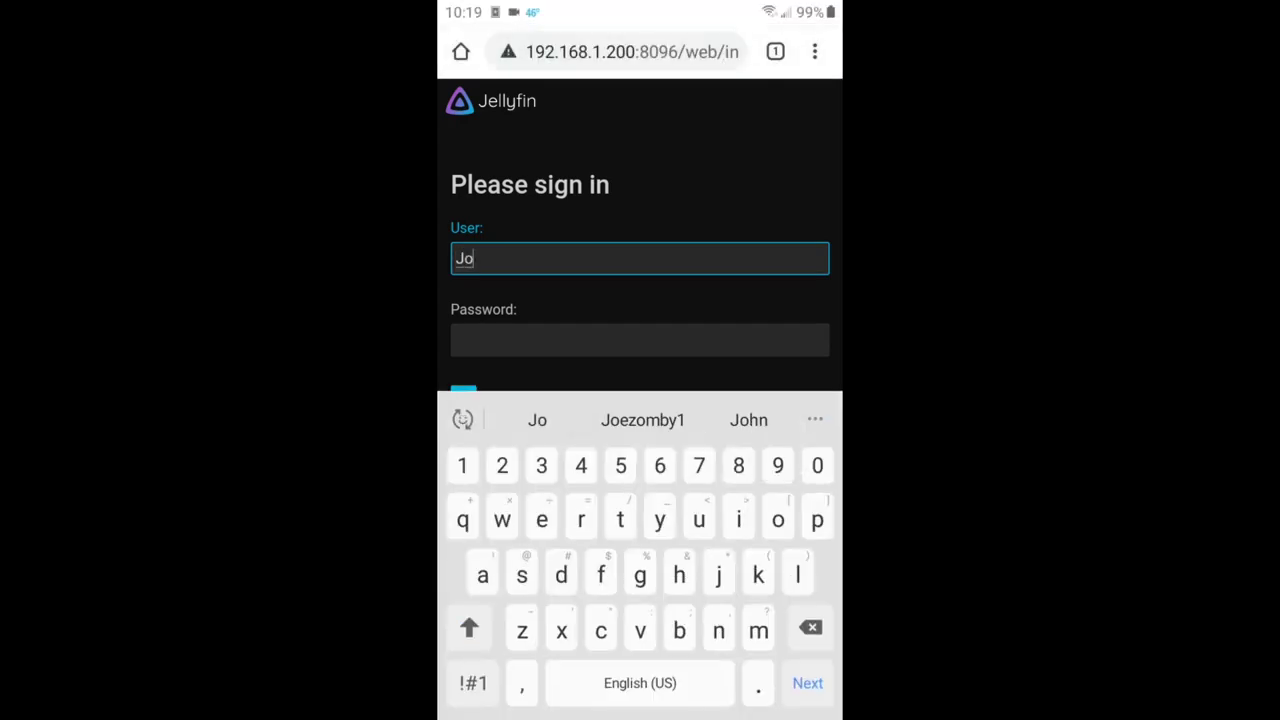
pyautogui.press('BackSpace')
pyautogui.press('BackSpace')
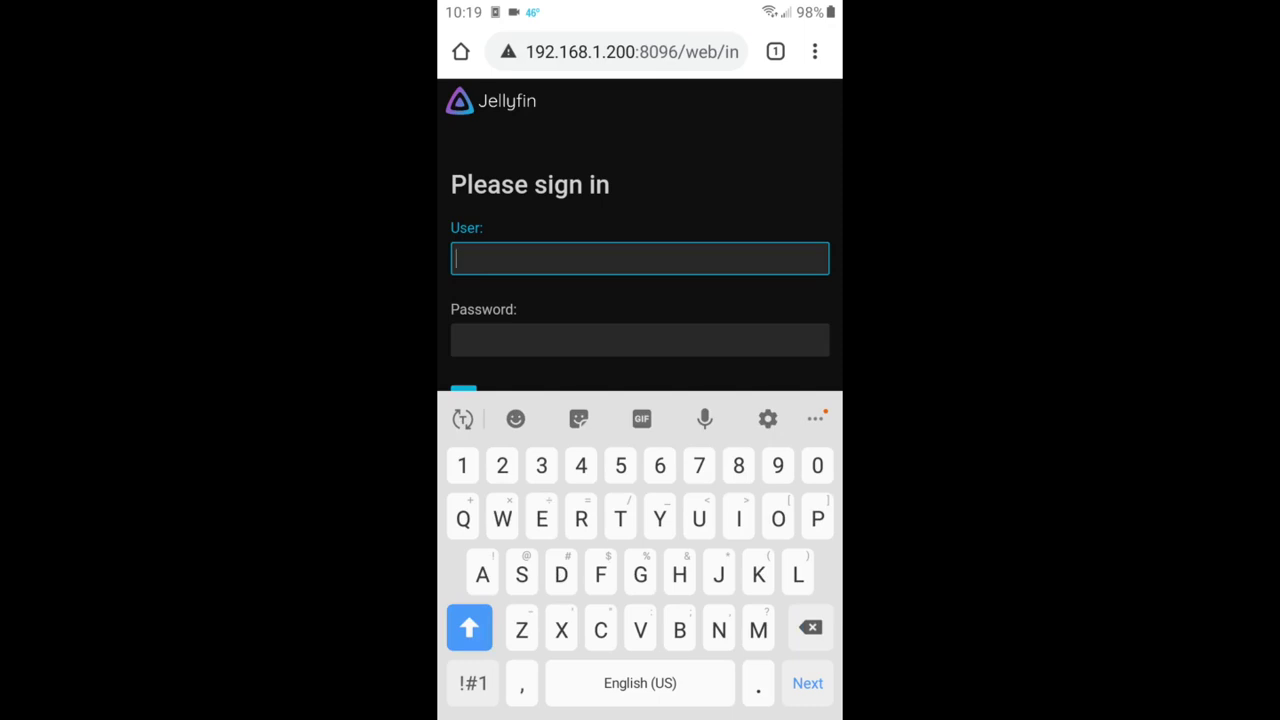
pyautogui.press('shift')
pyautogui.write('joe')
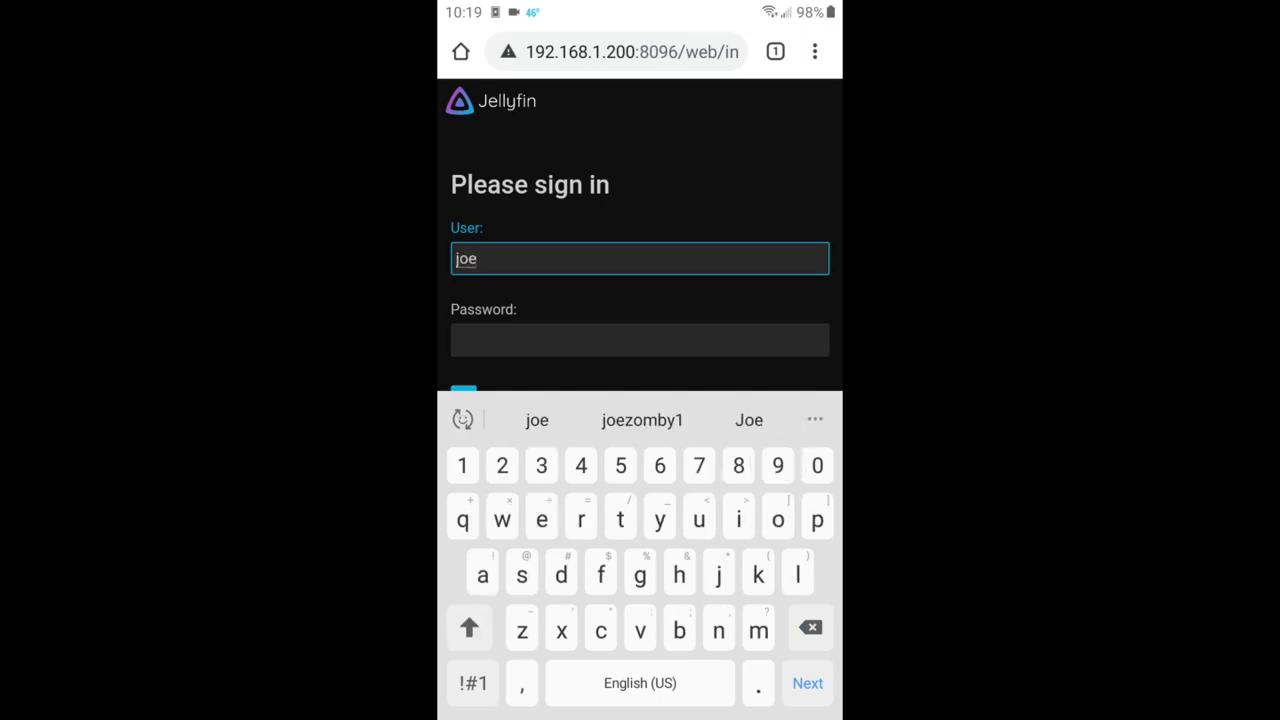
pyautogui.press('Tab')
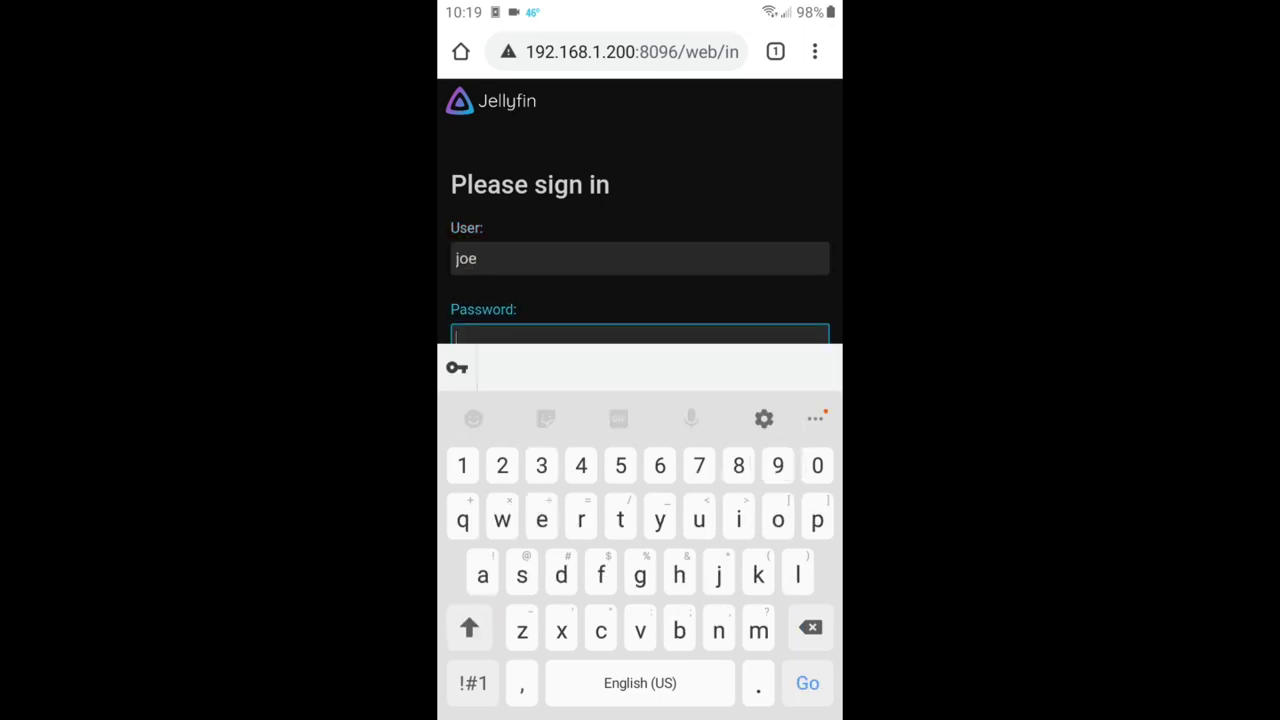
pyautogui.write('********')
pyautogui.scroll(-2, 640, 210)
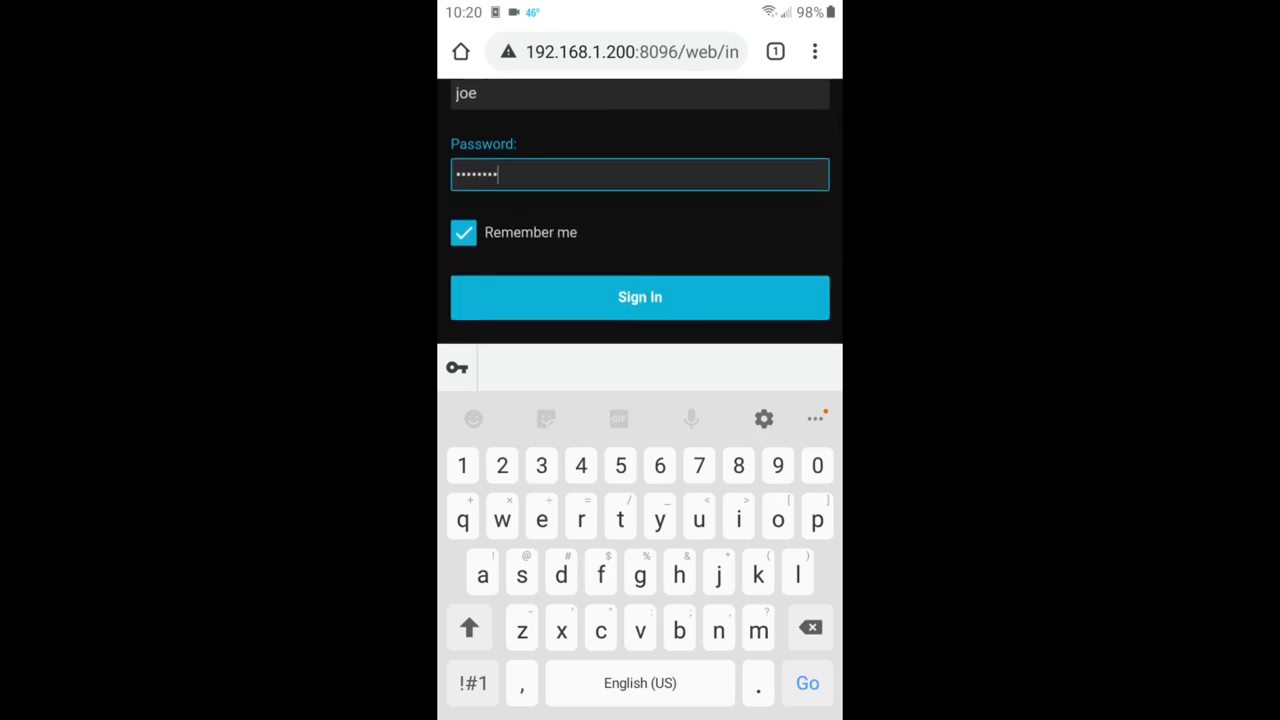
pyautogui.press('Return')
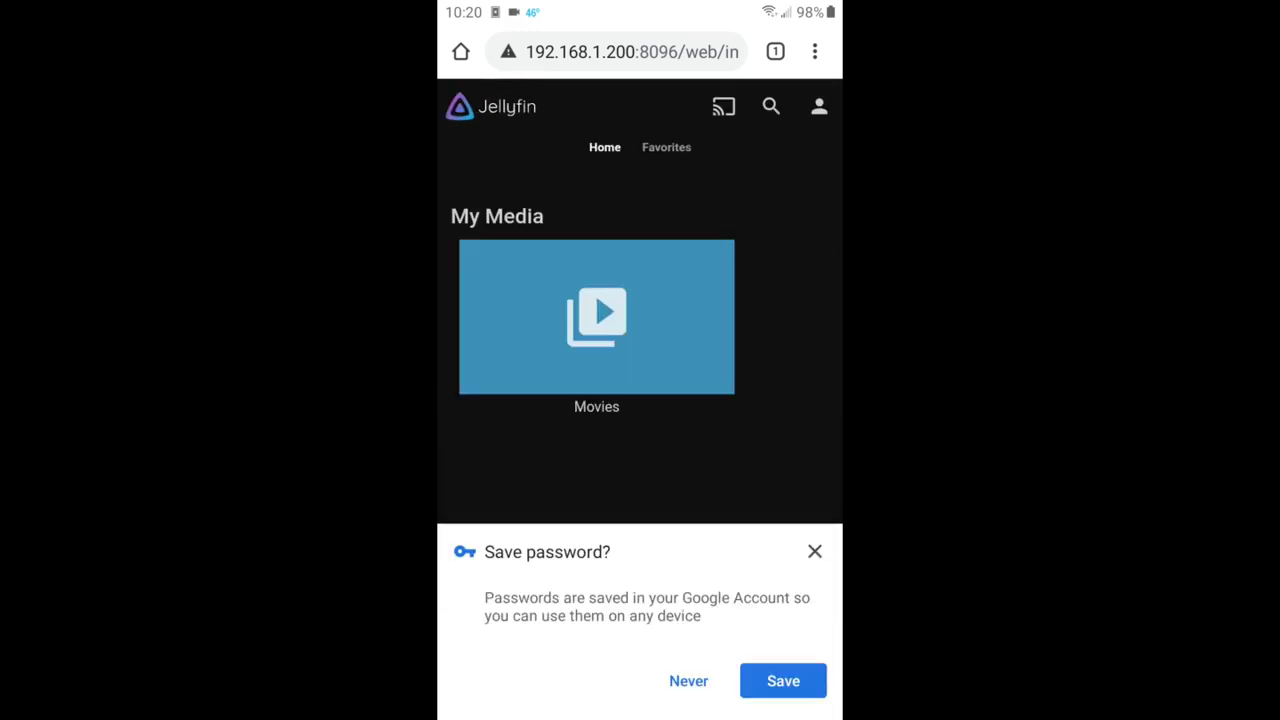
pyautogui.click(688, 680)
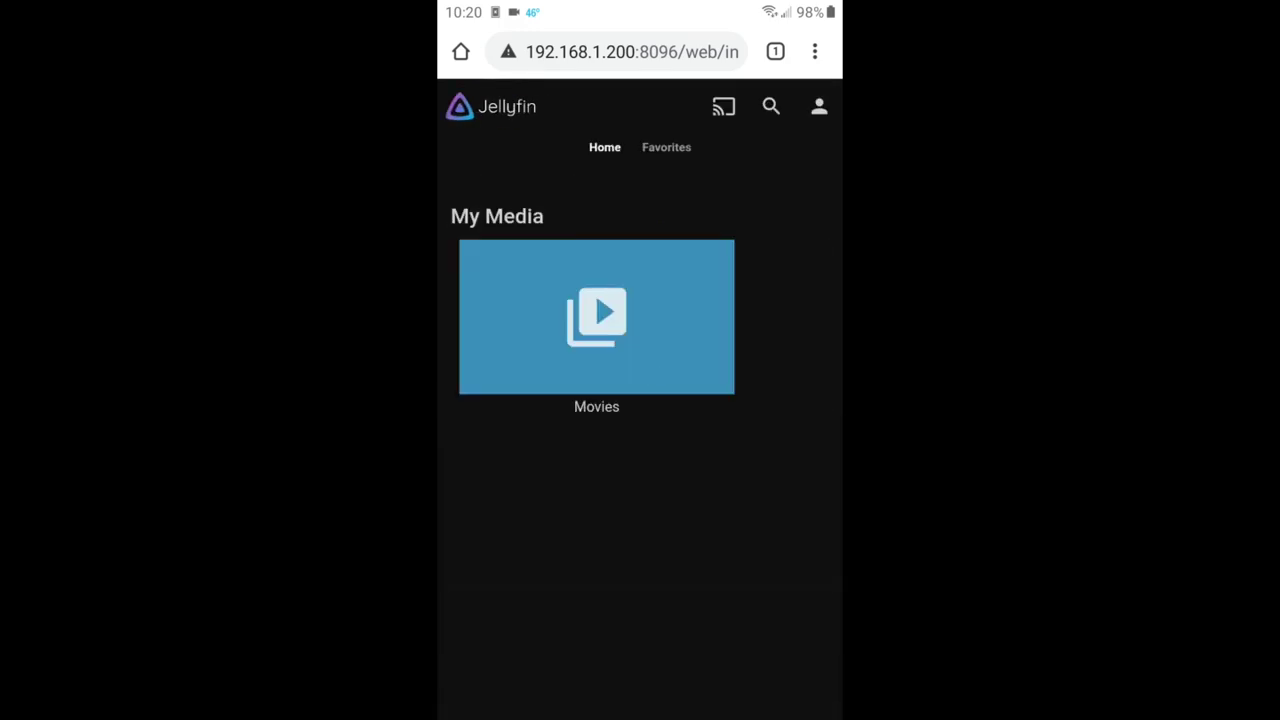